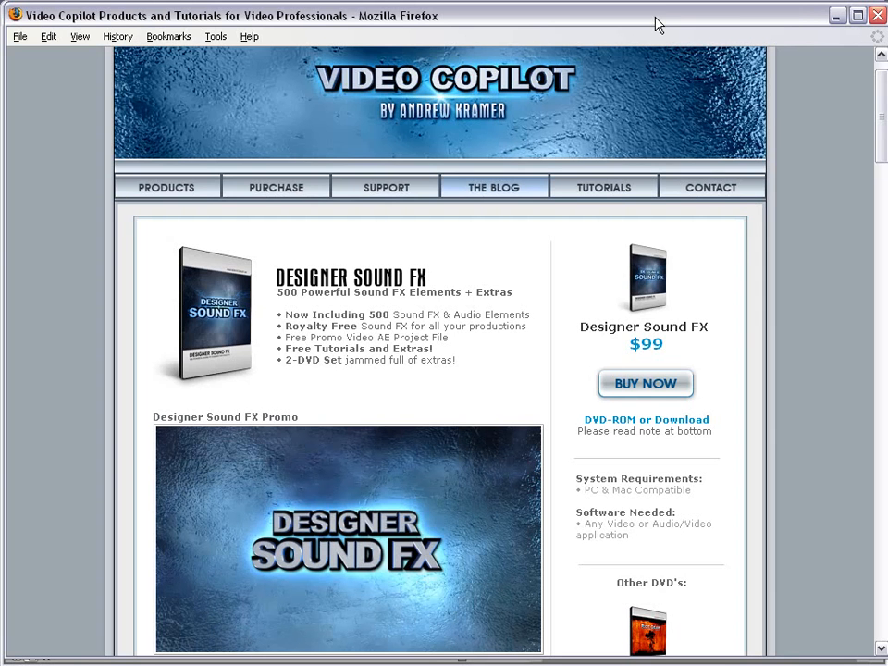
Look through the Designer Sound FX product page, including the collection description, tutorial list and tutorial screenshots, and return to the page's beginning.
left_click_drag(884, 147, 884, 141)
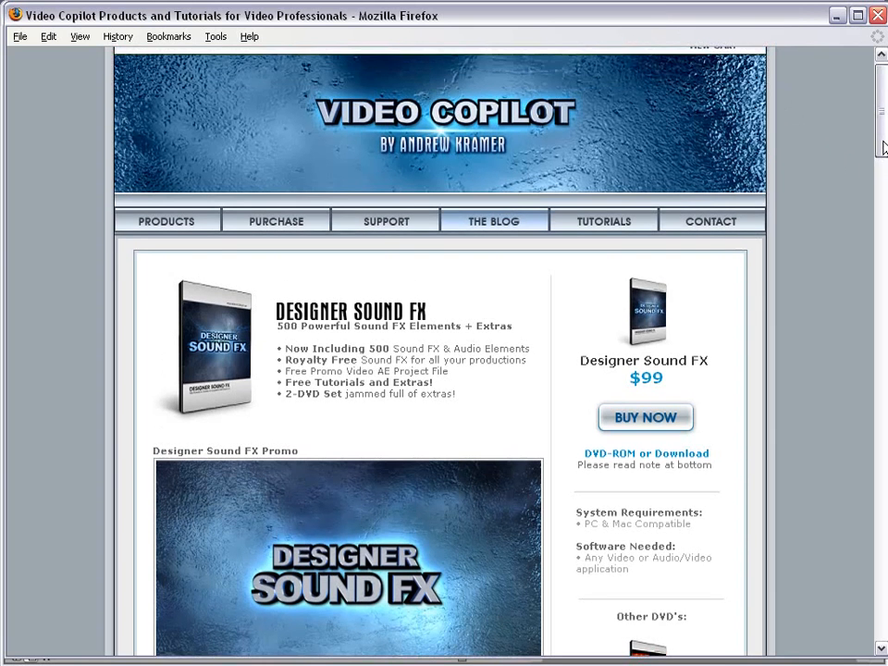
scroll(884, 147, "down", 3)
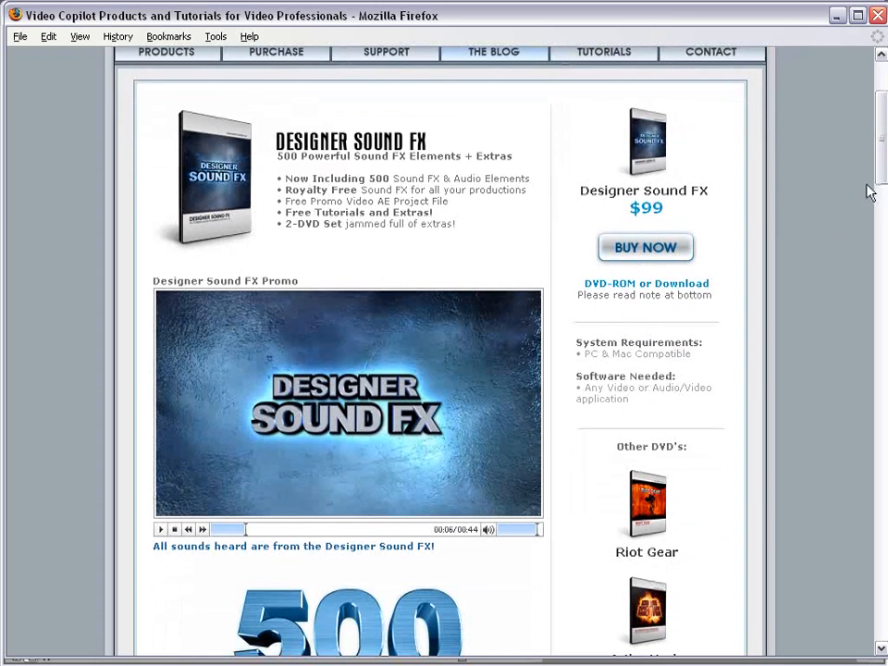
scroll(878, 193, "down", 10)
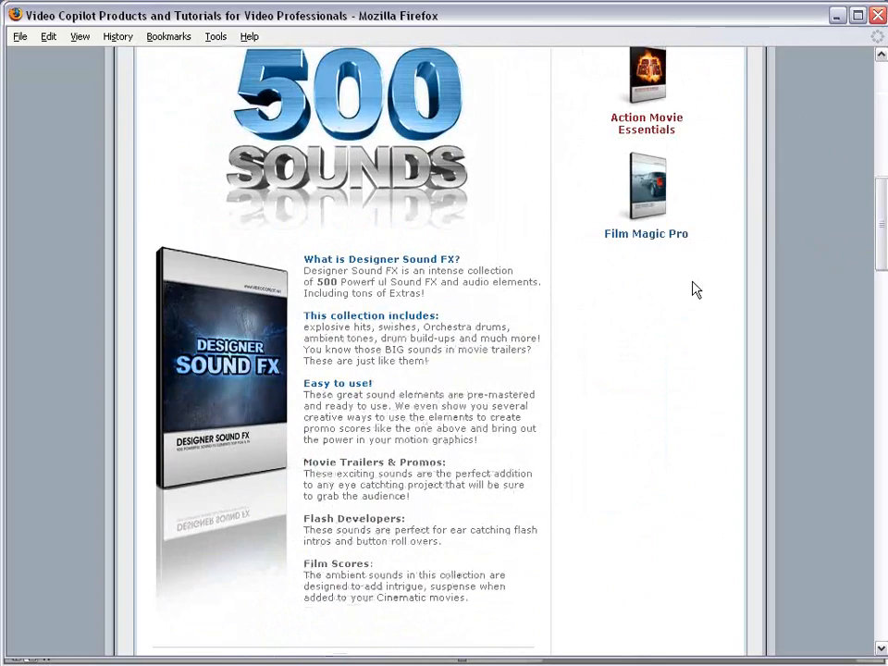
left_click_drag(883, 242, 865, 497)
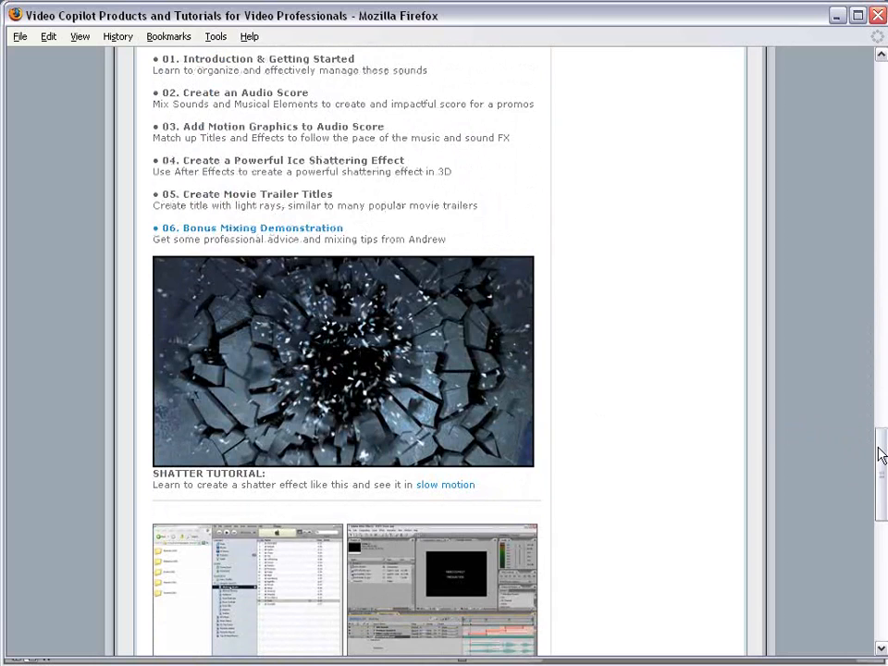
left_click_drag(880, 453, 880, 488)
scroll(385, 467, "down", 2)
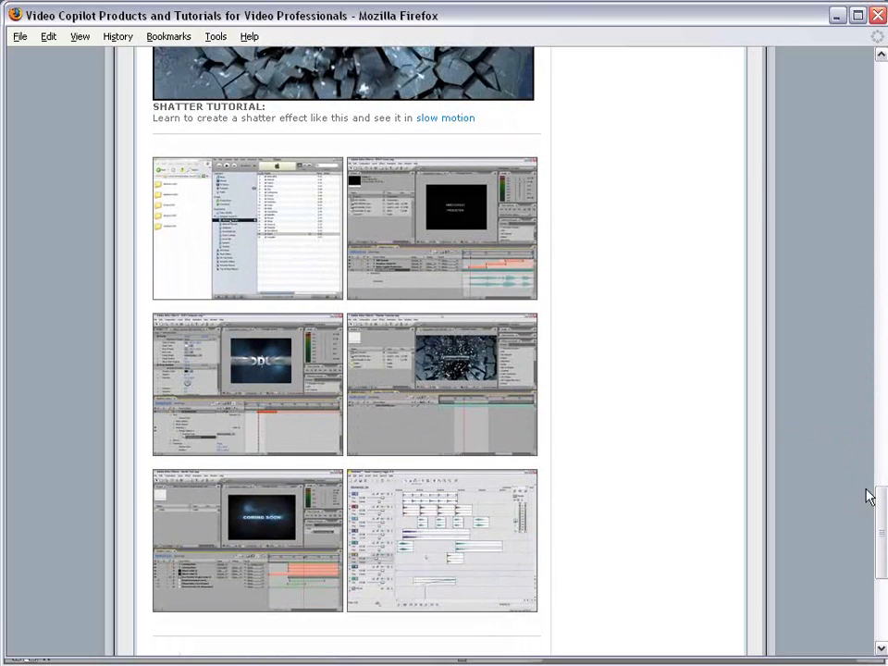
left_click_drag(881, 535, 879, 149)
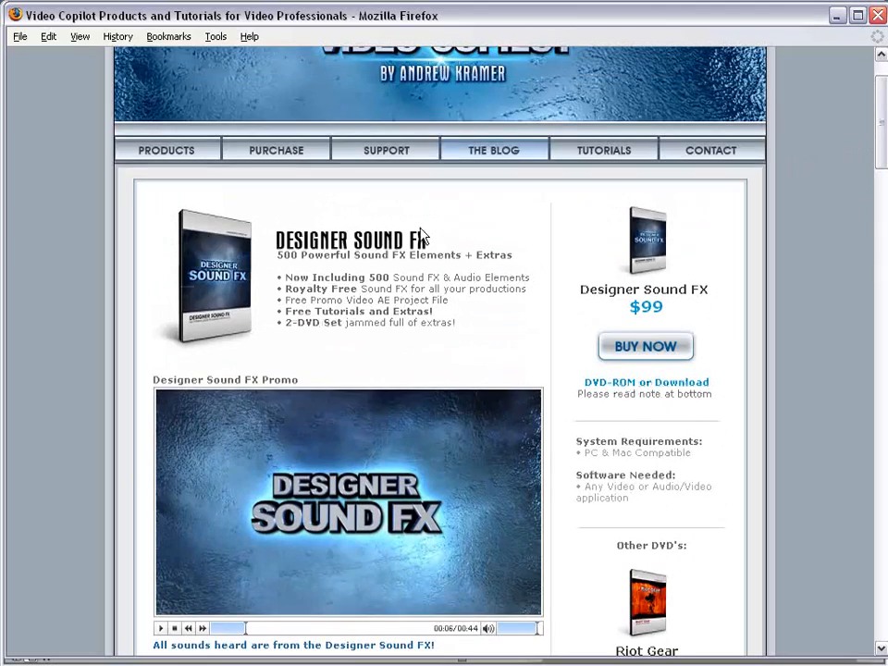
Switch to After Effects and review the finished sam freeze composition, from its start through the section where the falling boxes hang in mid-air.
key("alt+Tab")
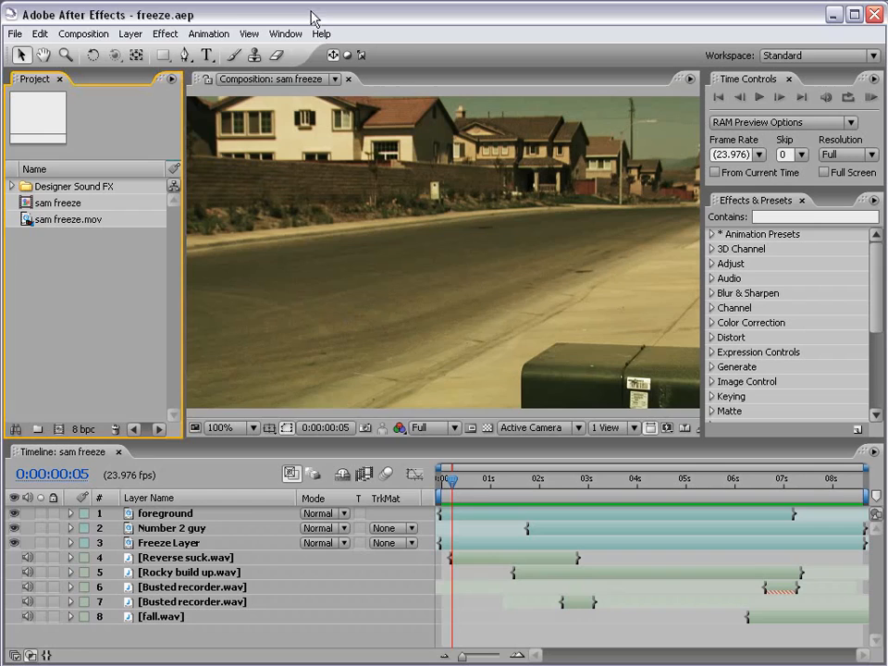
key("alt+Tab")
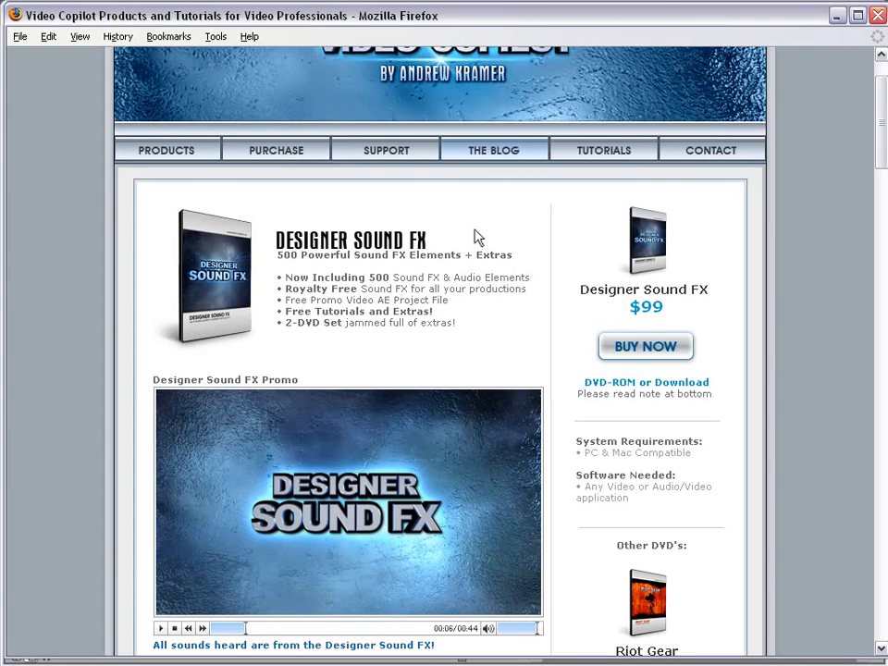
key("alt+Tab")
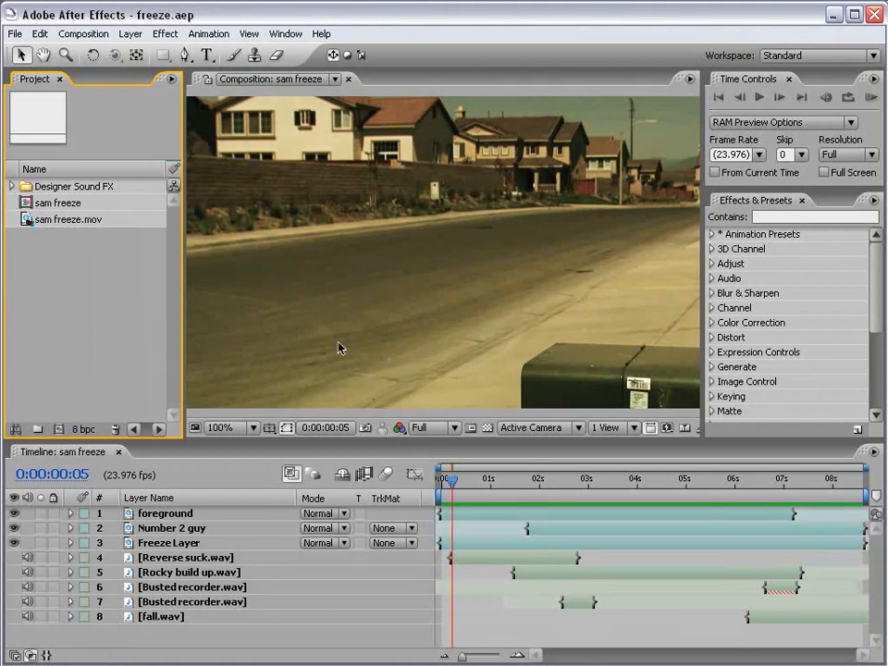
left_click(428, 483)
key("Home")
key("space")
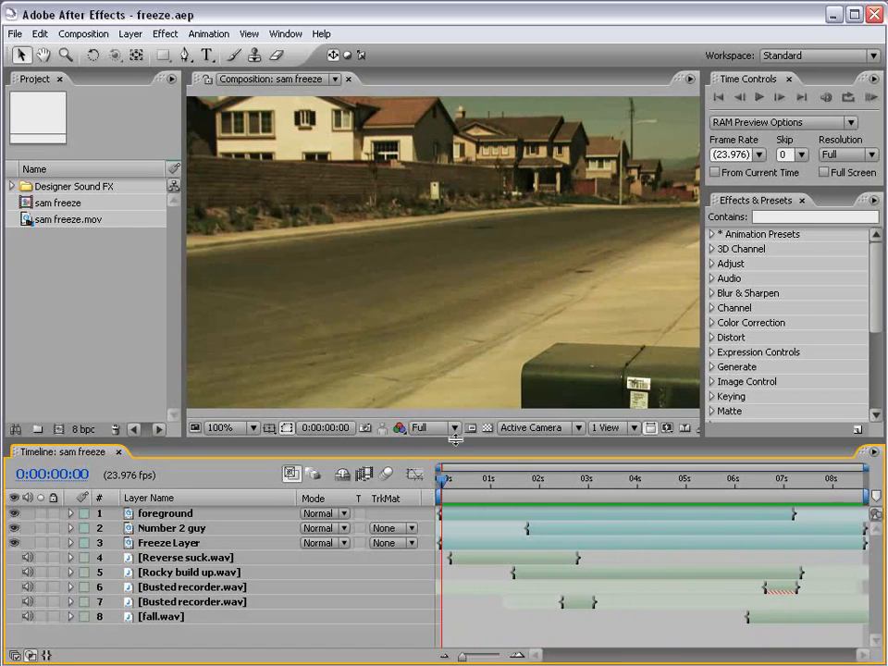
left_click(613, 480)
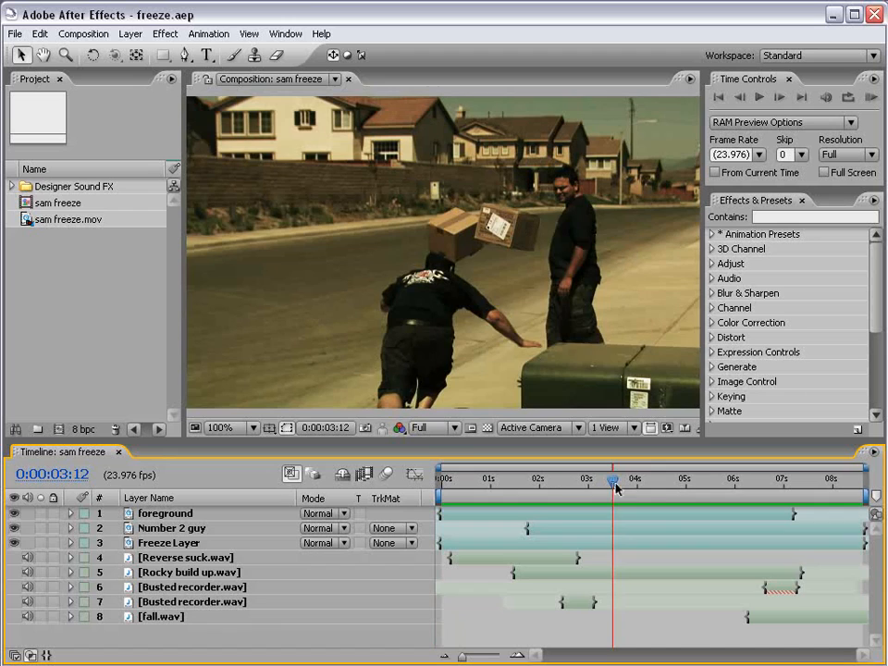
left_click_drag(602, 483, 696, 487)
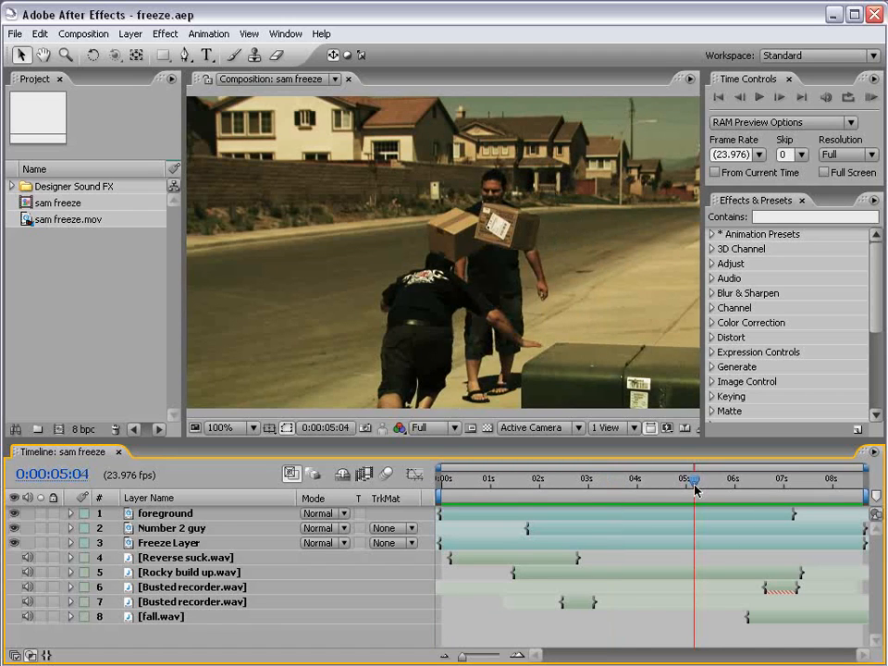
left_click_drag(694, 485, 639, 485)
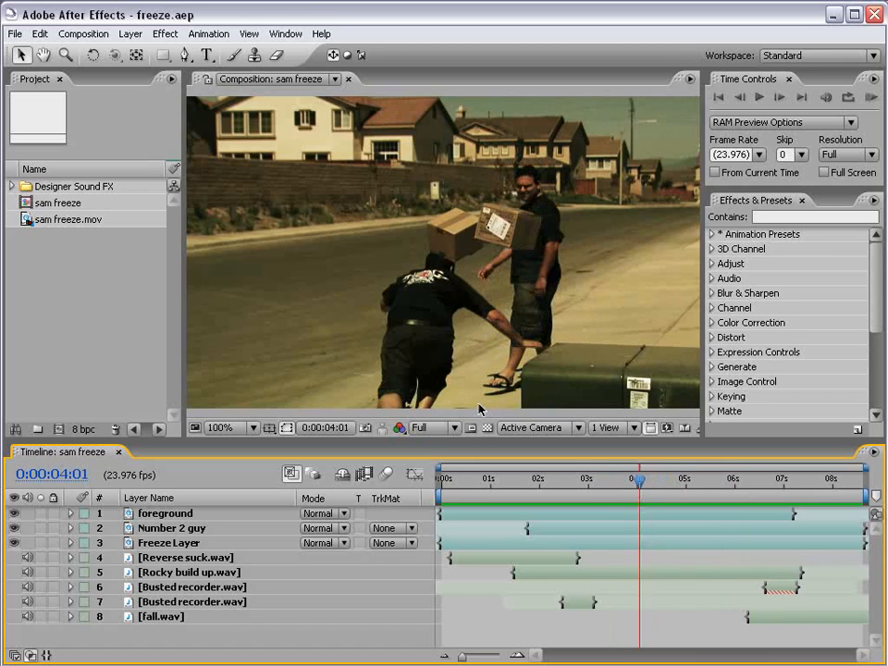
mouse_move(500, 483)
left_mouse_down()
mouse_move(466, 483)
mouse_move(510, 483)
left_mouse_up()
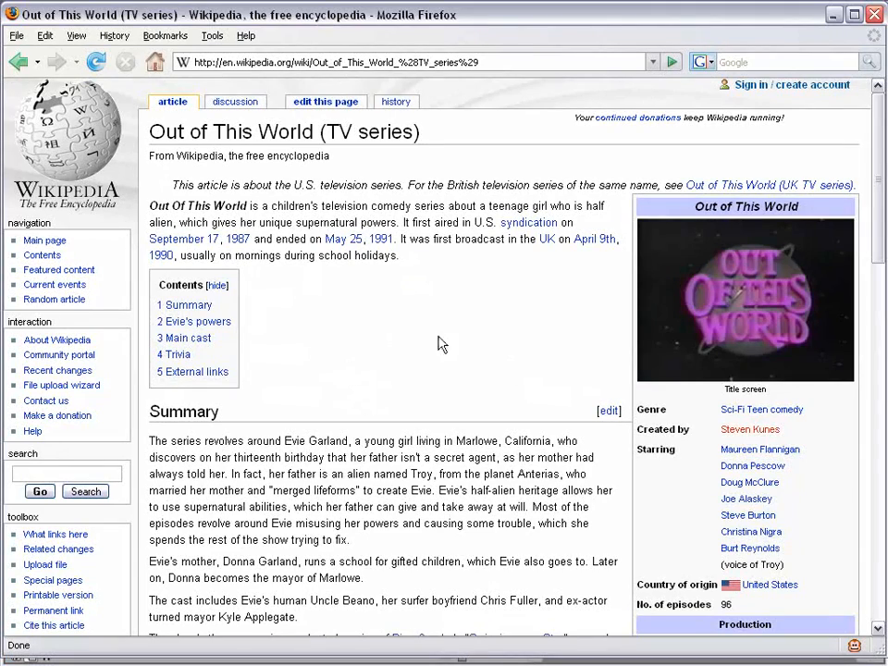
Read the Evie's powers section of the Out of This World Wikipedia article, and return to After Effects.
left_click_drag(881, 170, 865, 369)
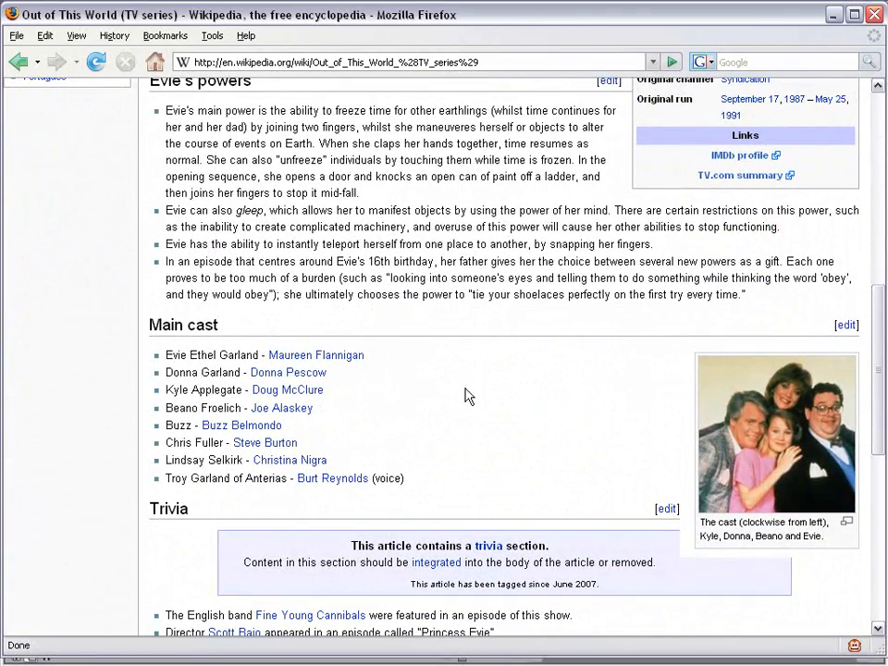
scroll(498, 396, "up", 1)
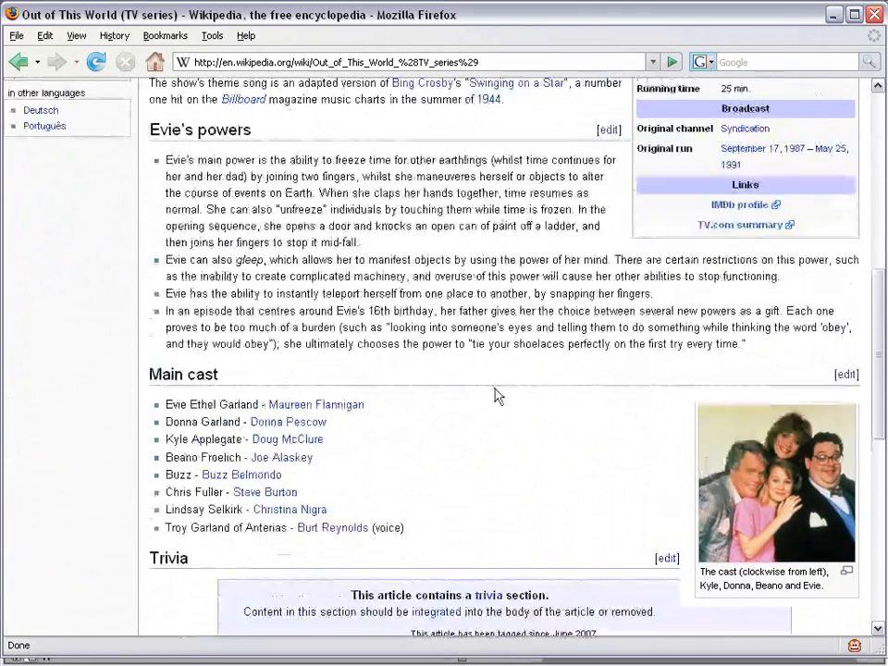
left_click_drag(250, 138, 173, 142)
left_click(201, 167)
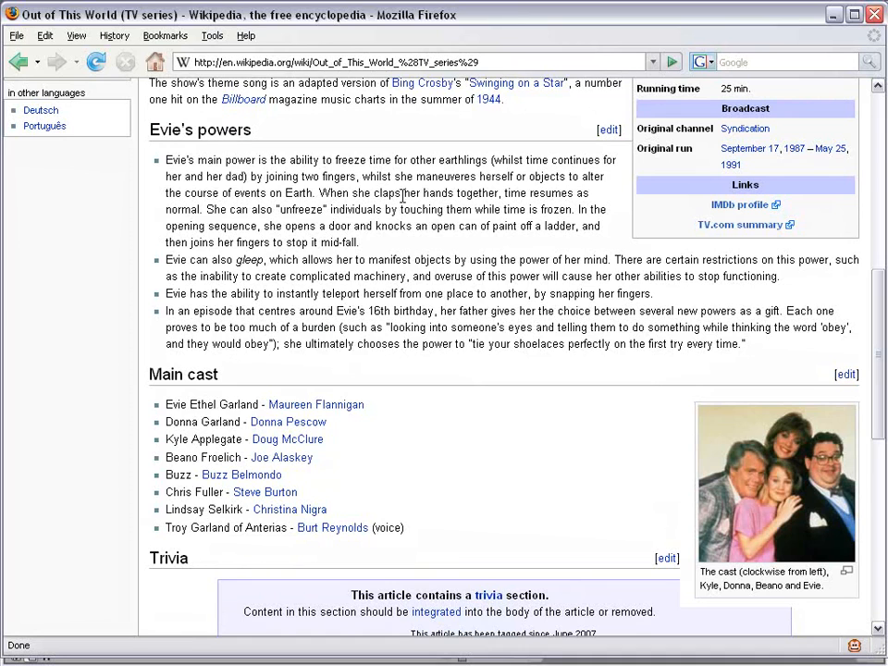
left_click(833, 14)
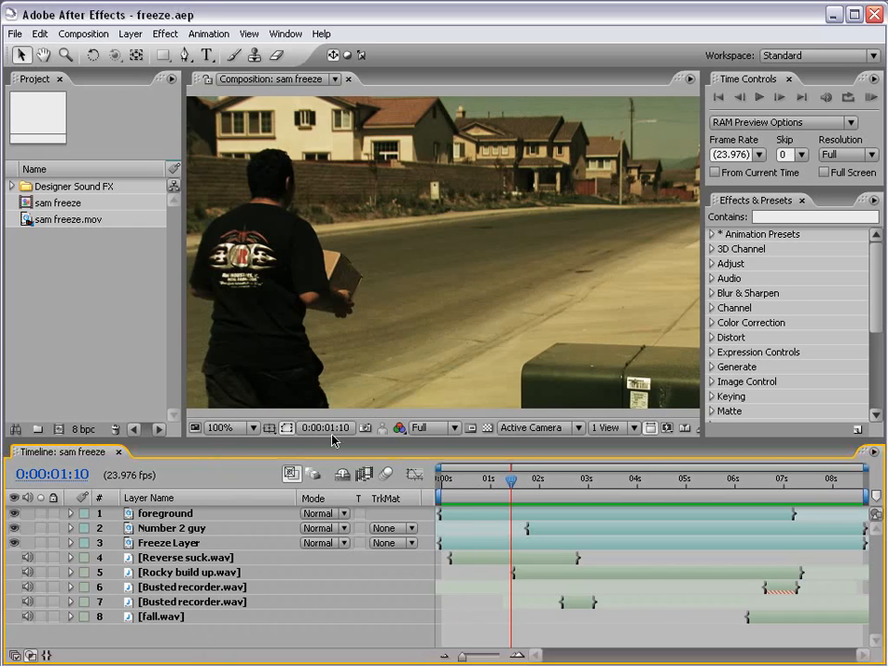
Create a new composition from the sam freeze.mov footage.
left_click(40, 220)
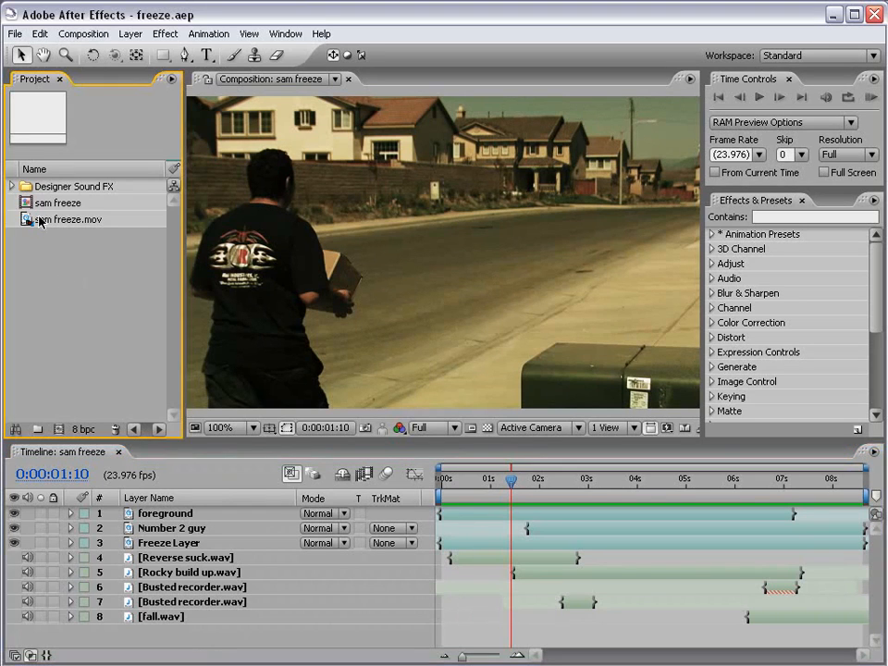
left_click(41, 221)
left_click_drag(28, 222, 59, 430)
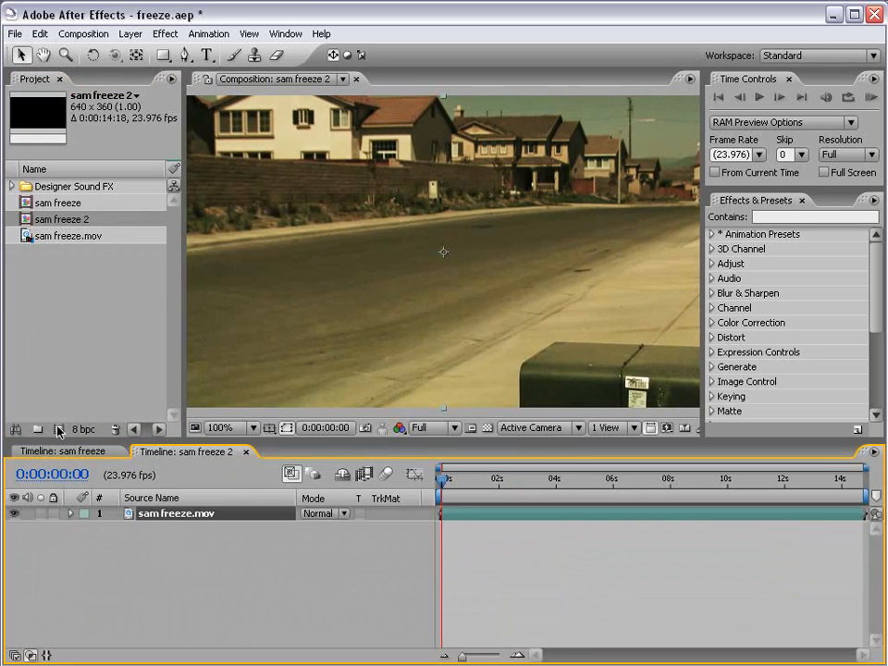
Review the raw footage, comparing the stumble with the boxes around 0:00:04:00 and the second man walking in around 0:00:10:07.
left_click(482, 543)
left_click_drag(454, 474, 510, 488)
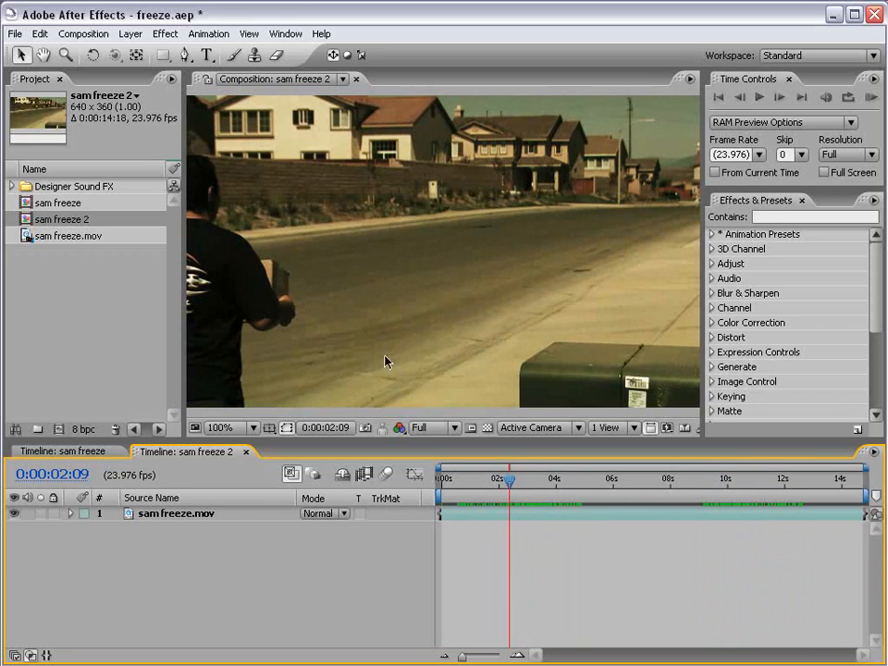
left_click_drag(512, 489, 558, 483)
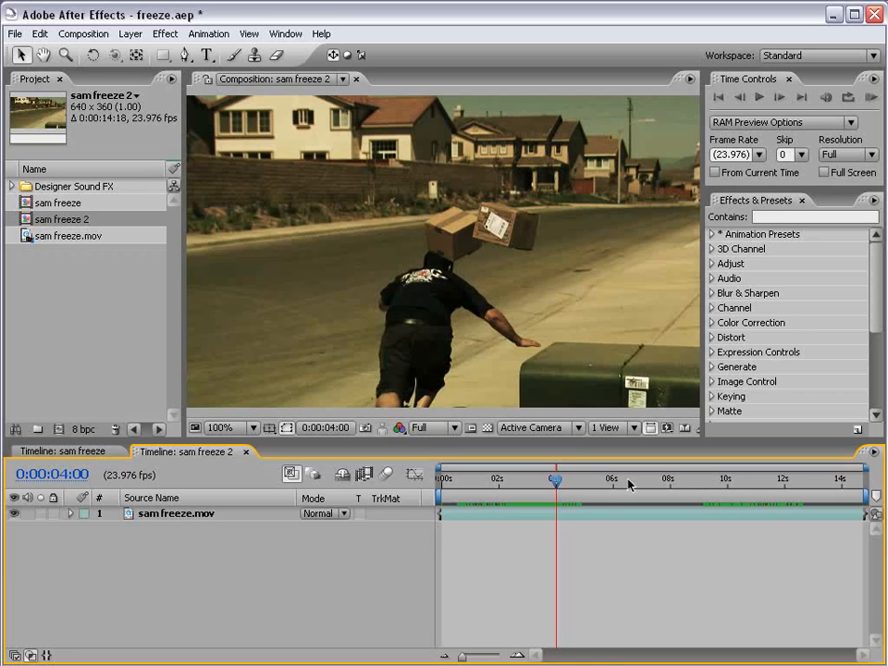
left_click_drag(713, 483, 555, 490)
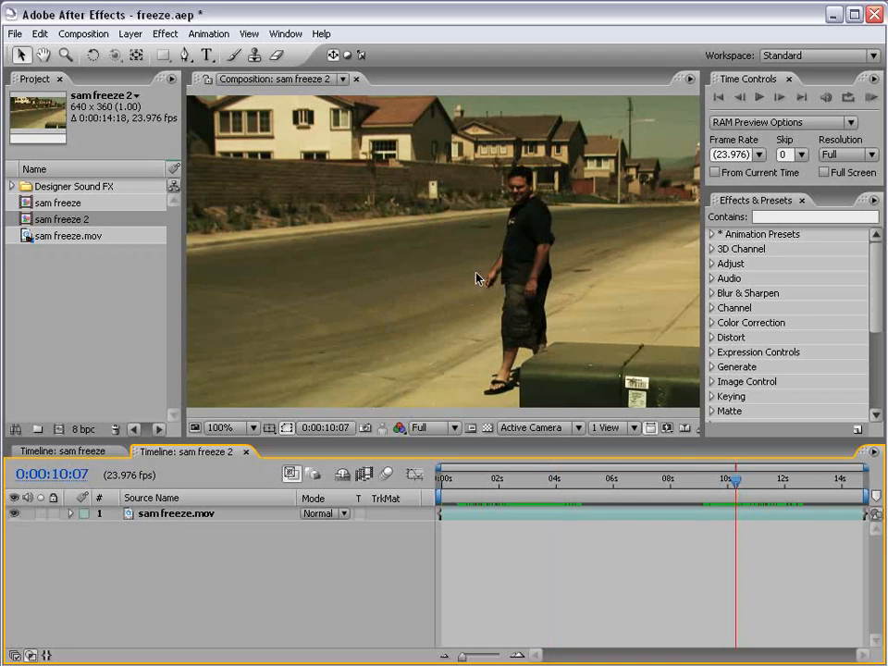
left_click_drag(613, 483, 553, 482)
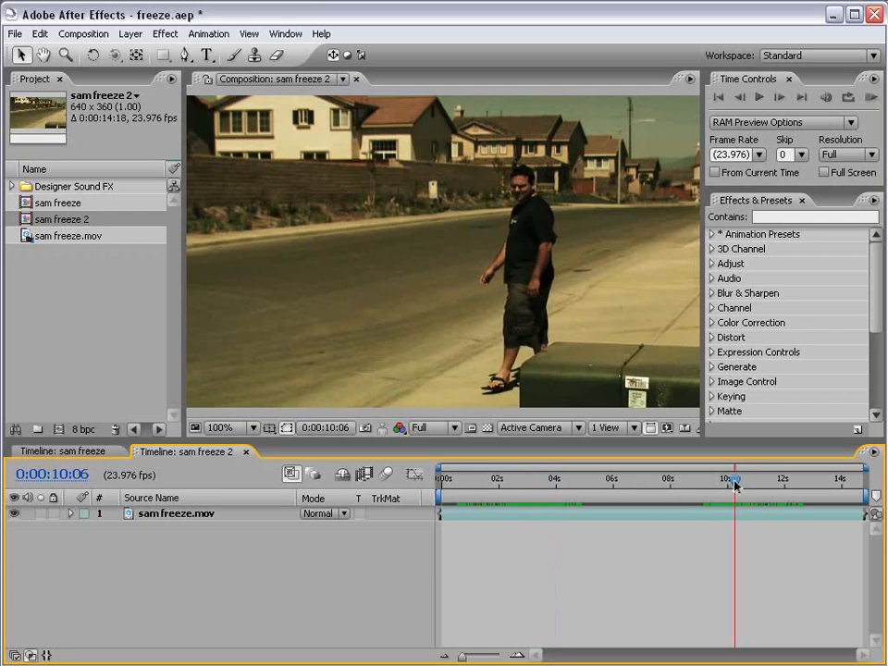
left_click_drag(542, 487, 545, 488)
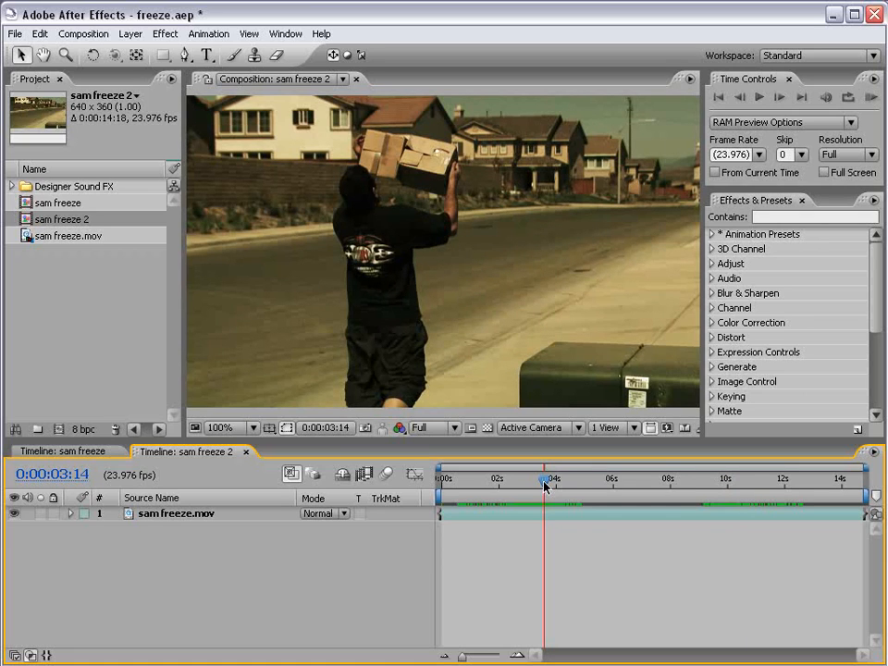
Split the sam freeze.mov layer at 0:00:06:20 and slide the second part earlier so it overlaps the box stumble at 0:00:03:18.
left_click_drag(545, 487, 636, 483)
key("ctrl+shift+d")
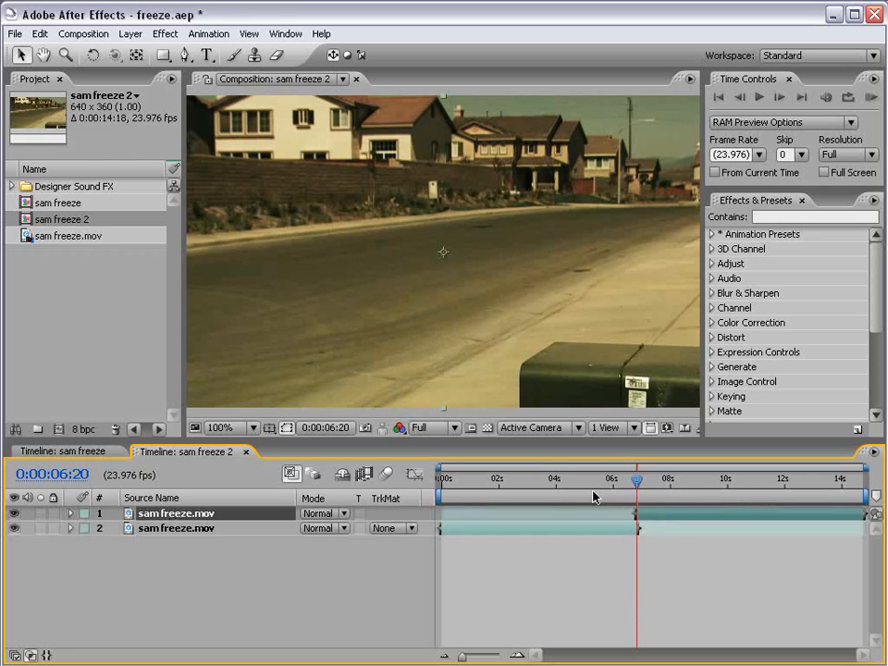
left_click_drag(609, 483, 549, 491)
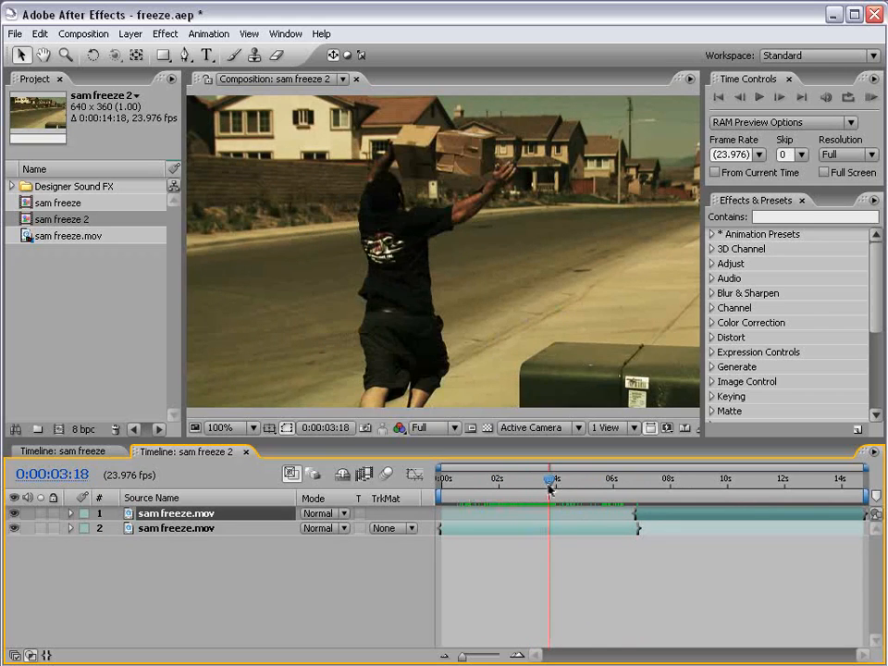
left_click_drag(686, 513, 473, 519)
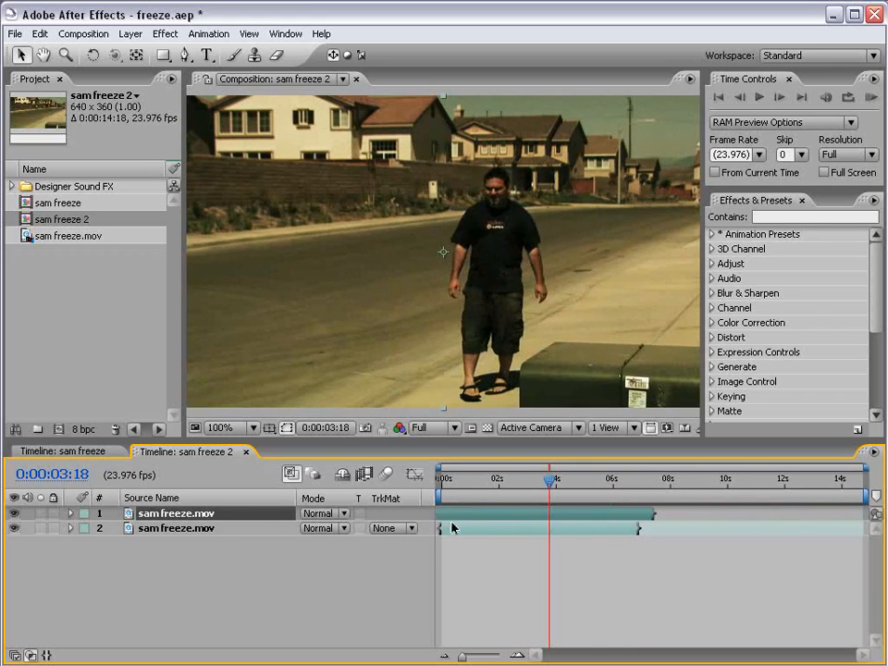
Set the upper sam freeze.mov layer's opacity to 50% and shift the layer slightly later against the lower one.
key("t")
left_click(313, 529)
type("50")
key("Return")
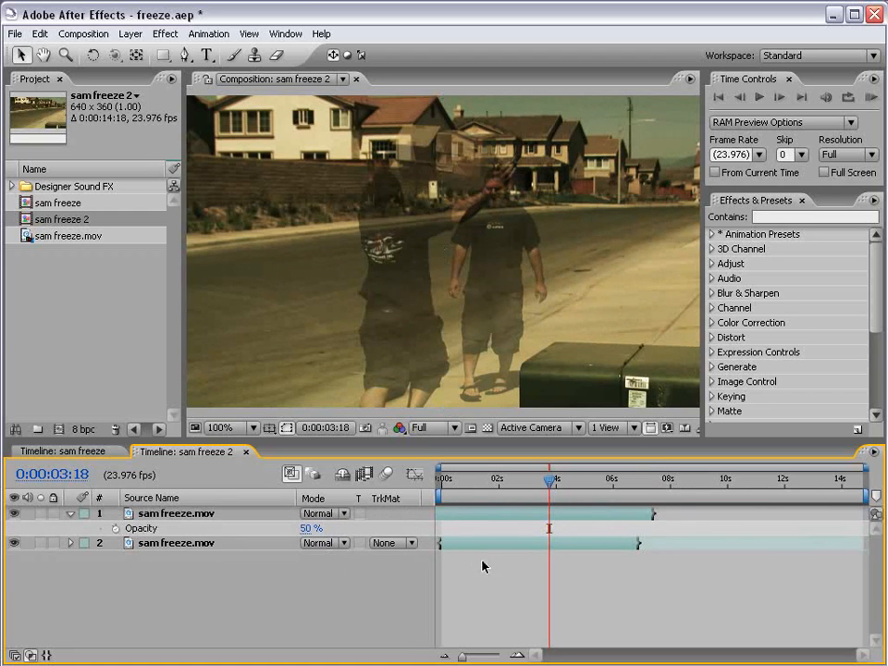
left_click(480, 515)
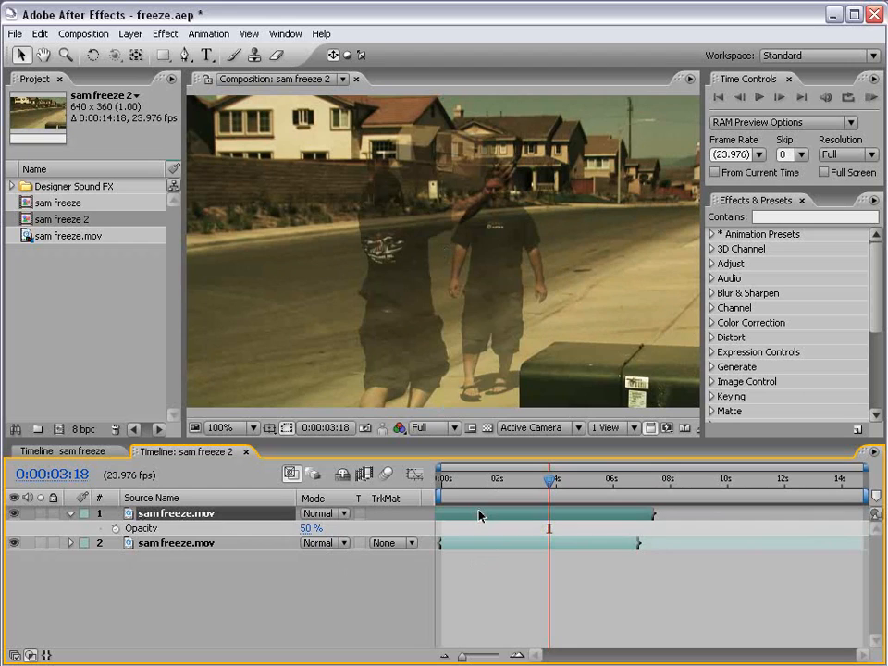
left_click_drag(479, 516, 490, 508)
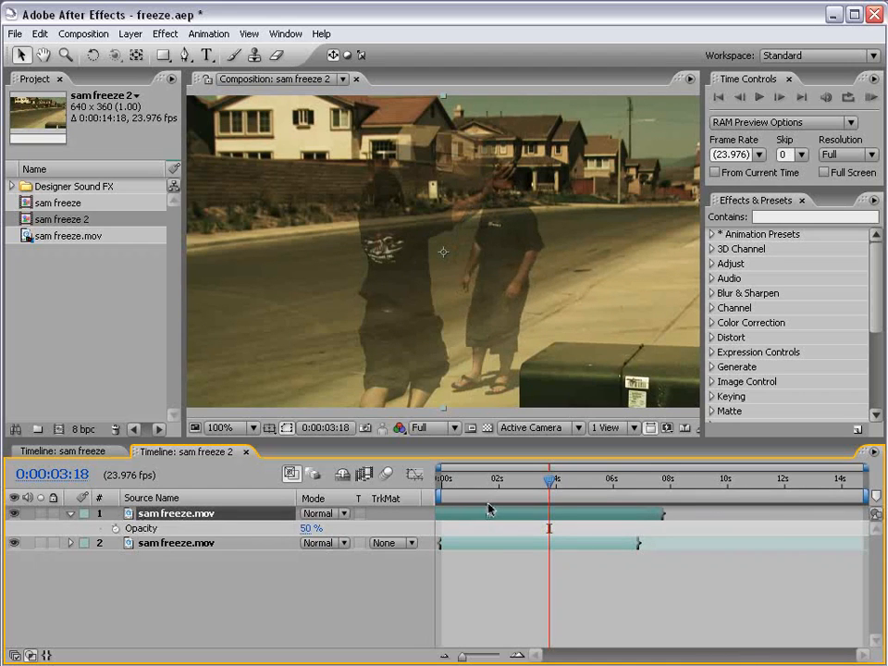
Inspect the overlap of the two men and the boxes frame by frame, and set the current time to 0:00:04:00.
left_click(554, 481)
left_click_drag(556, 482, 555, 482)
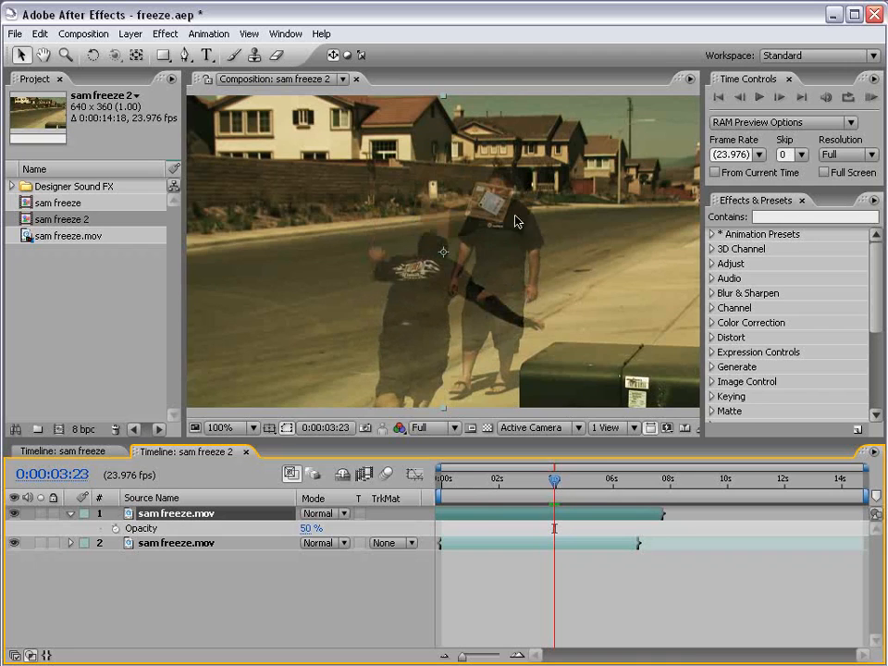
key("period")
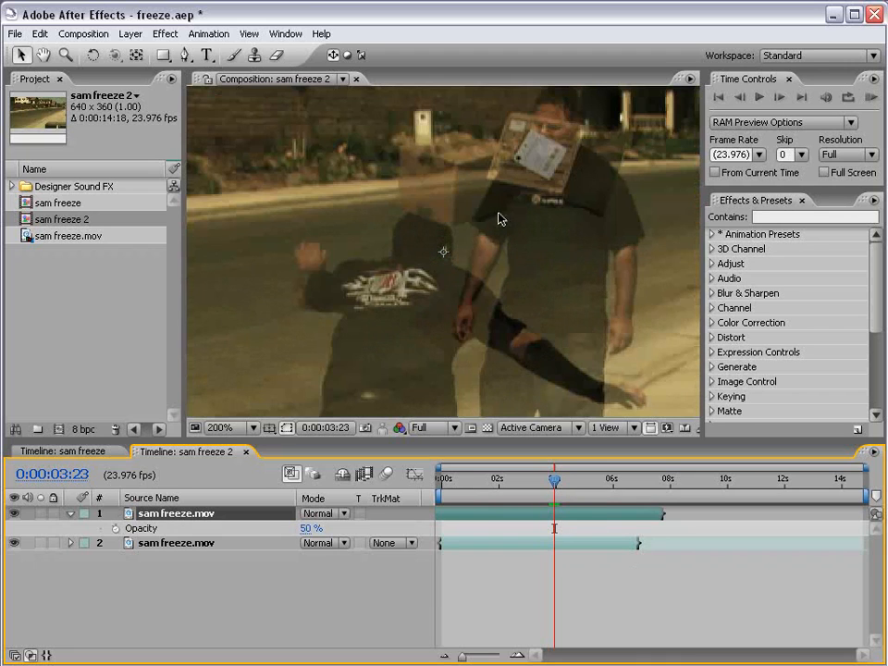
key("comma")
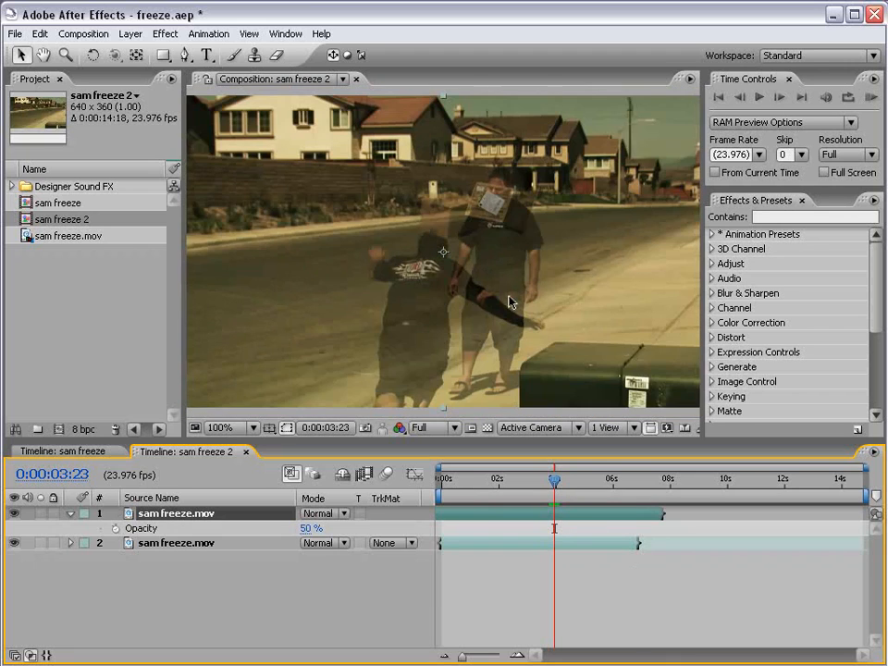
key("Page_Down")
key("Page_Down")
key("Page_Up")
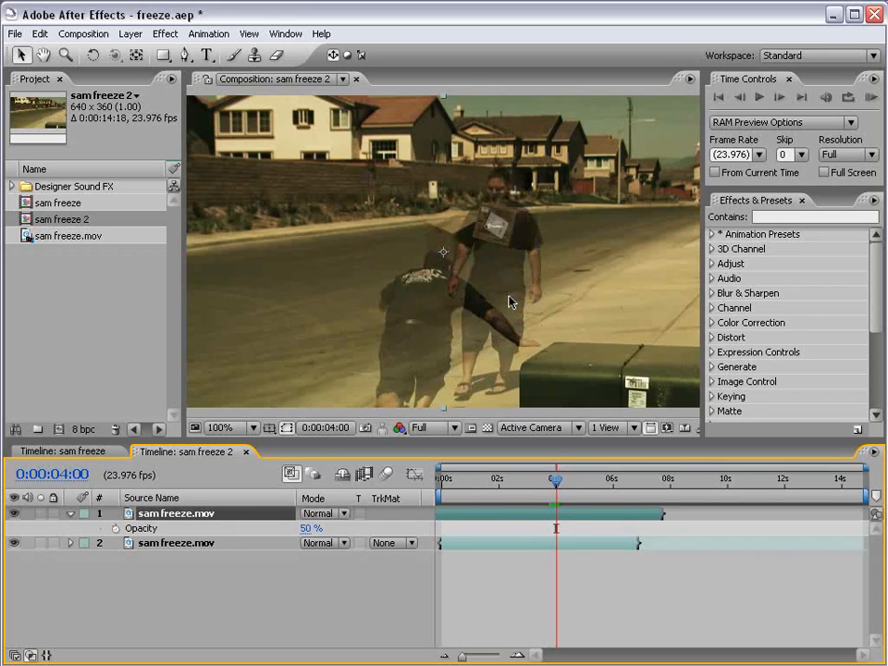
Check the overlap of the two men up close, and hide the upper sam freeze.mov layer.
key("period")
left_click_drag(496, 199, 490, 221)
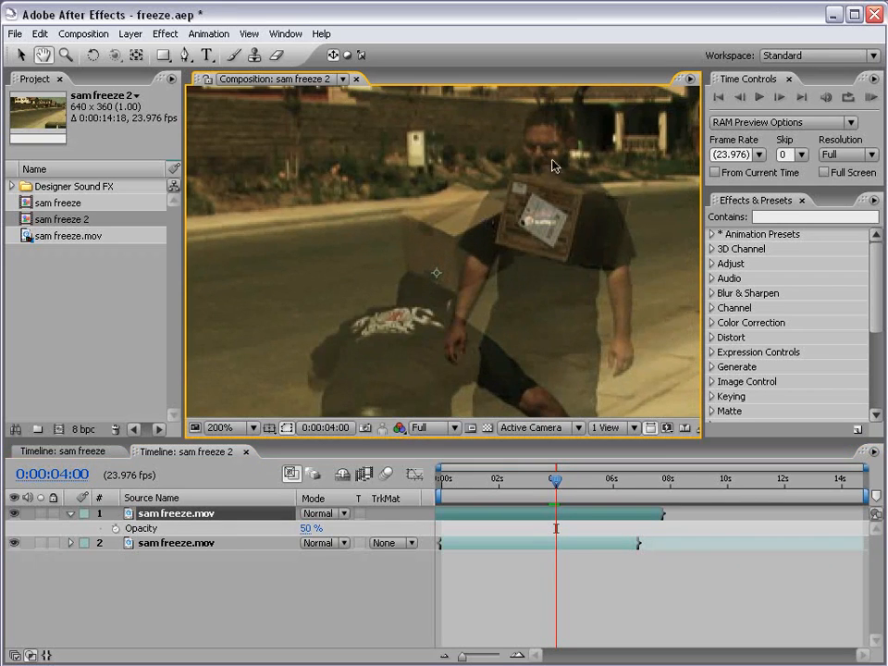
key("comma")
left_click_drag(532, 383, 505, 347)
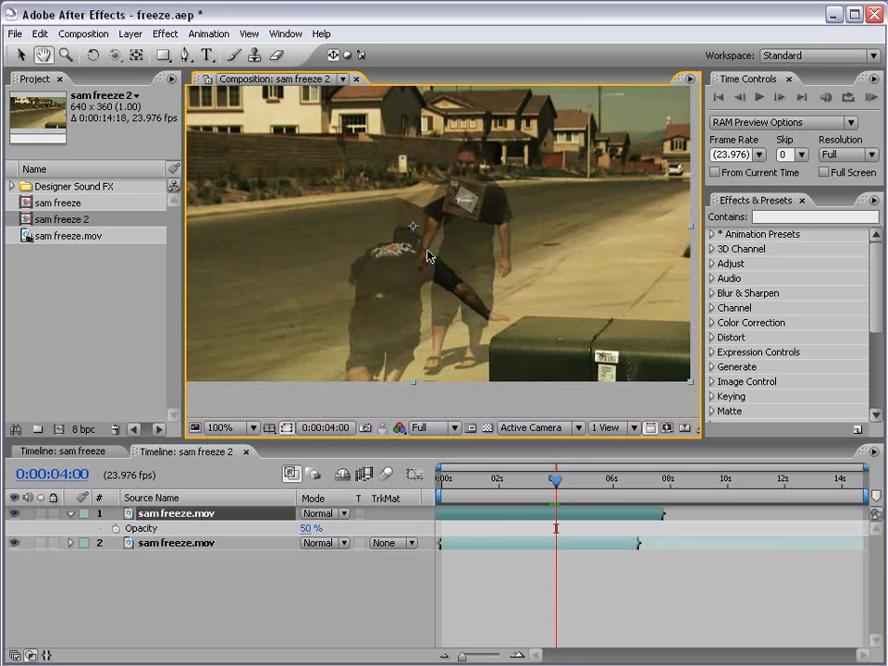
left_click(543, 547)
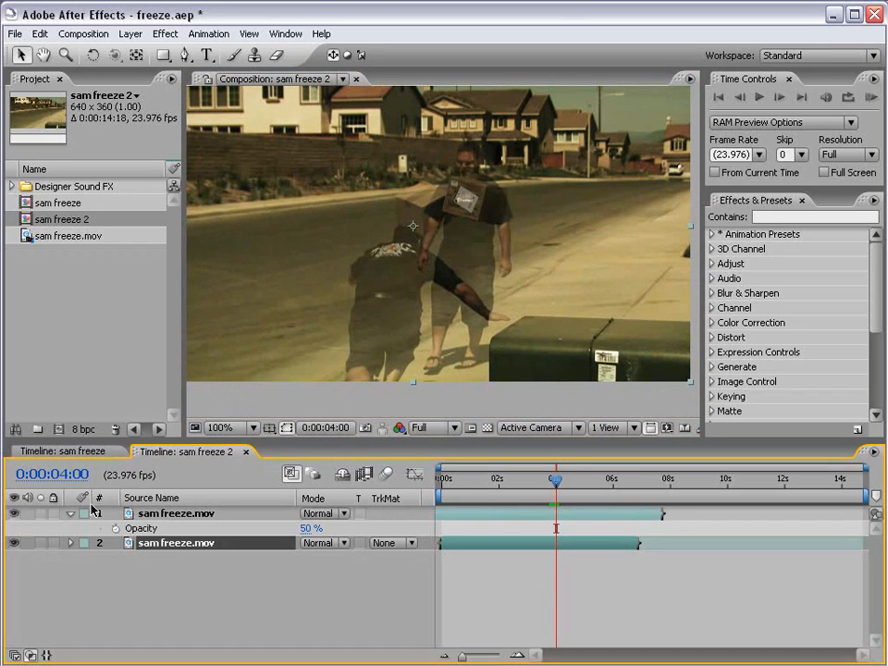
left_click(14, 514)
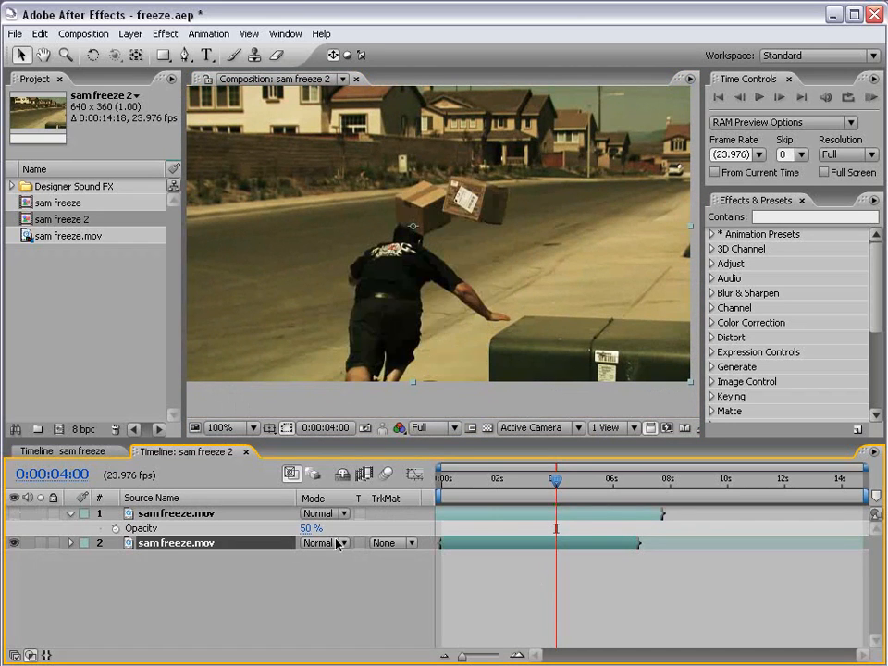
Enable time remapping on the lower sam freeze.mov layer.
right_click(474, 549)
left_click(426, 450)
left_click_drag(427, 442, 427, 301)
right_click(453, 404)
mouse_move(481, 468)
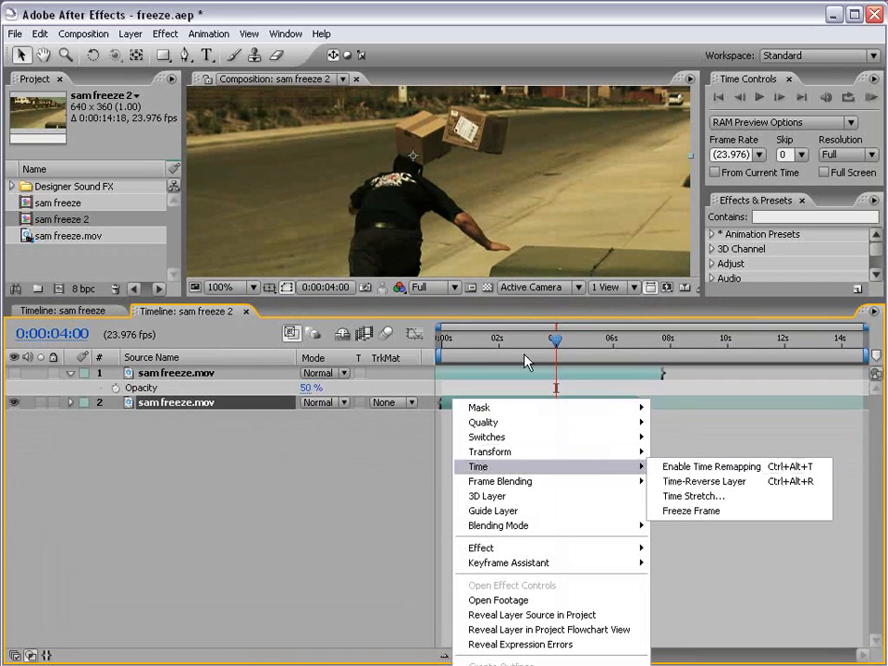
left_click(130, 33)
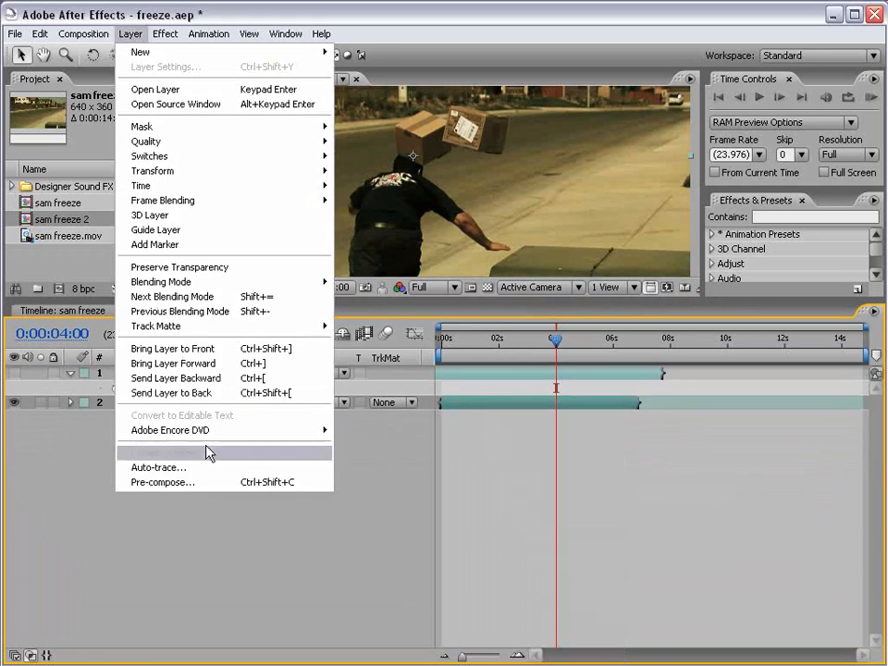
left_click(545, 448)
right_click(527, 371)
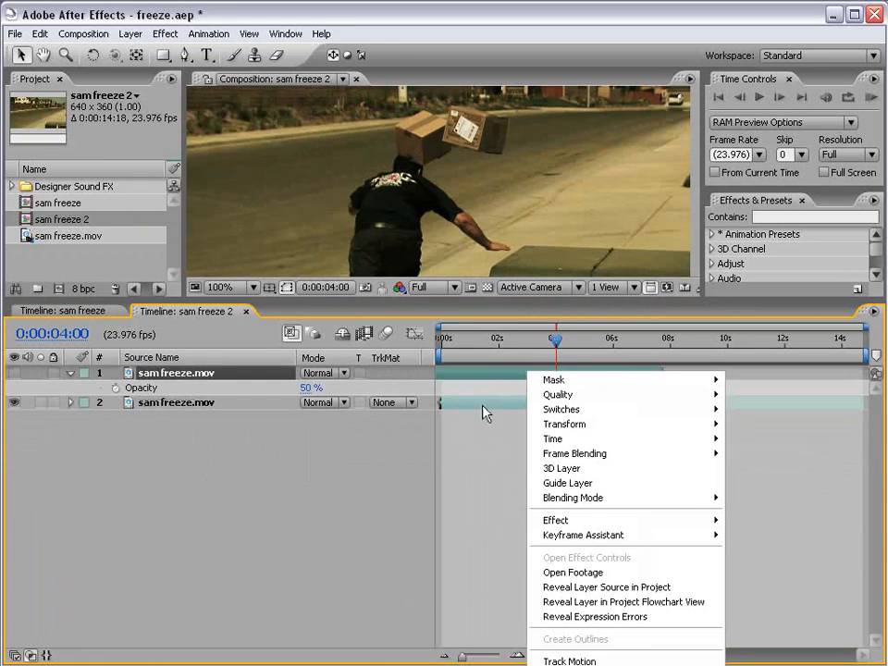
right_click(500, 401)
mouse_move(527, 472)
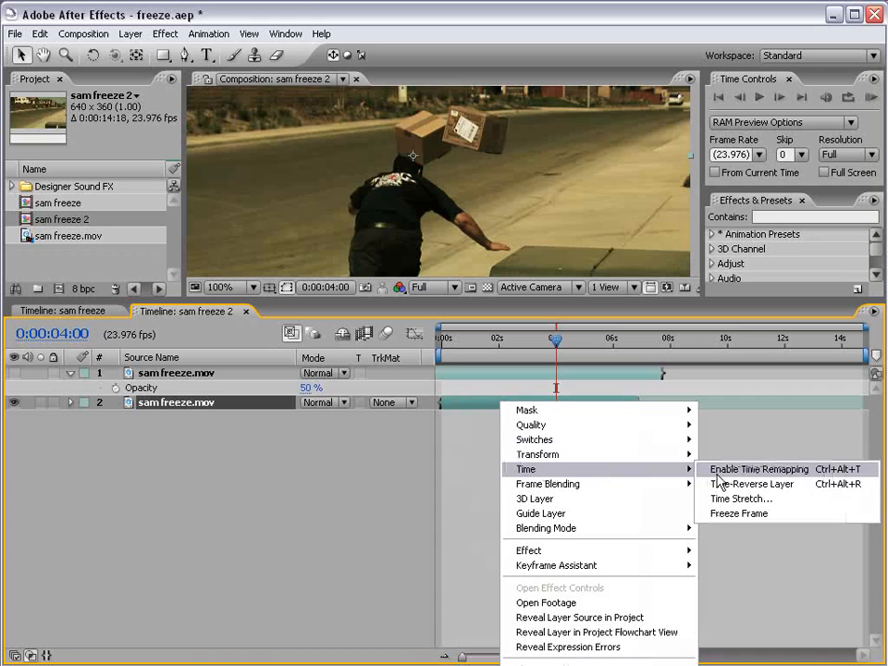
left_click(754, 473)
left_click_drag(387, 293, 388, 403)
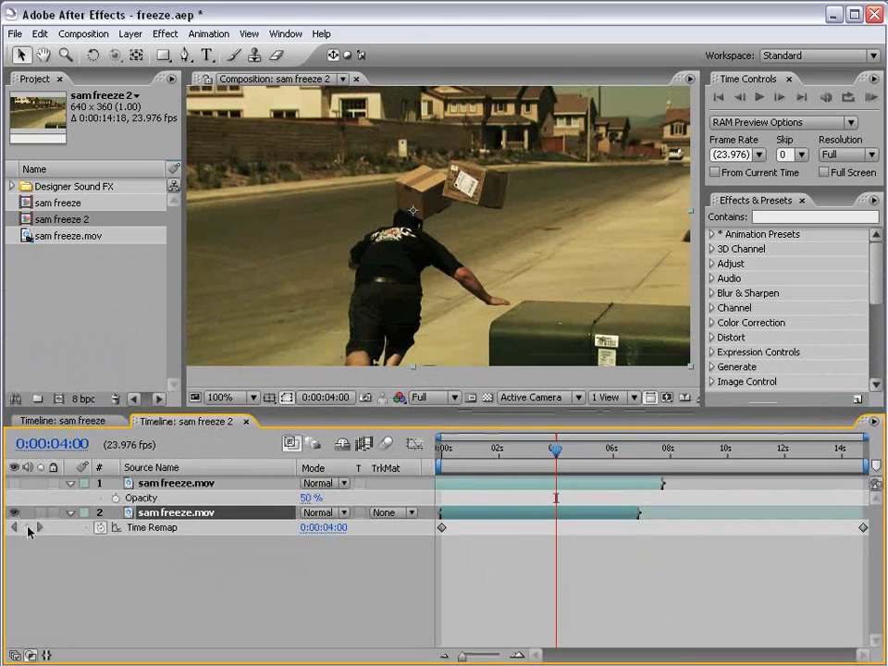
Add time-remap keyframes to the lower sam freeze.mov layer at 0:00:04:00 and 0:00:06:19.
left_click(28, 529)
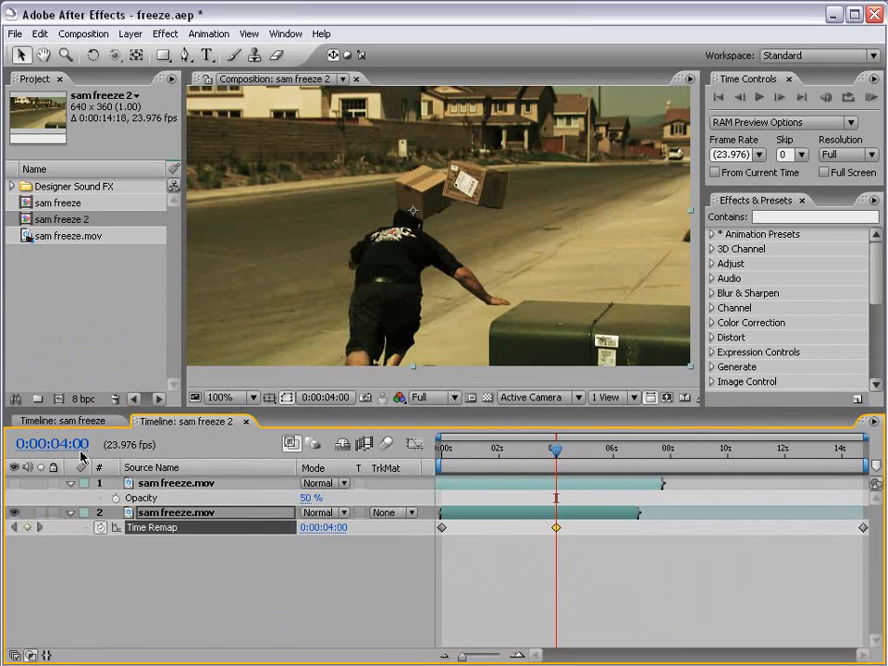
left_click_drag(556, 450, 629, 455)
left_click(27, 528)
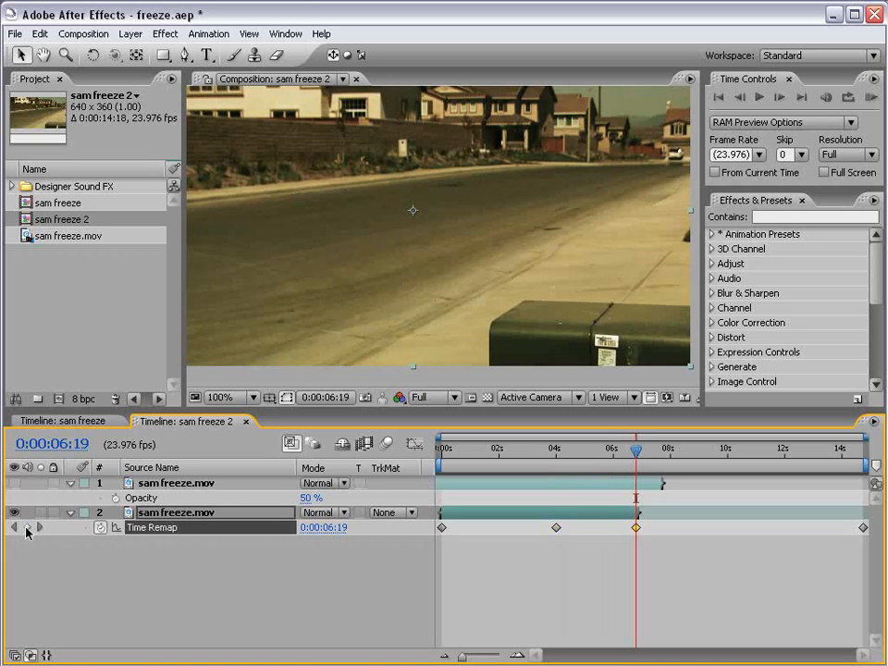
left_click(79, 539)
Add a time-remap keyframe at 0:00:04:01, one frame after the freeze point.
mouse_move(546, 459)
left_mouse_down()
mouse_move(621, 457)
mouse_move(556, 457)
left_mouse_up()
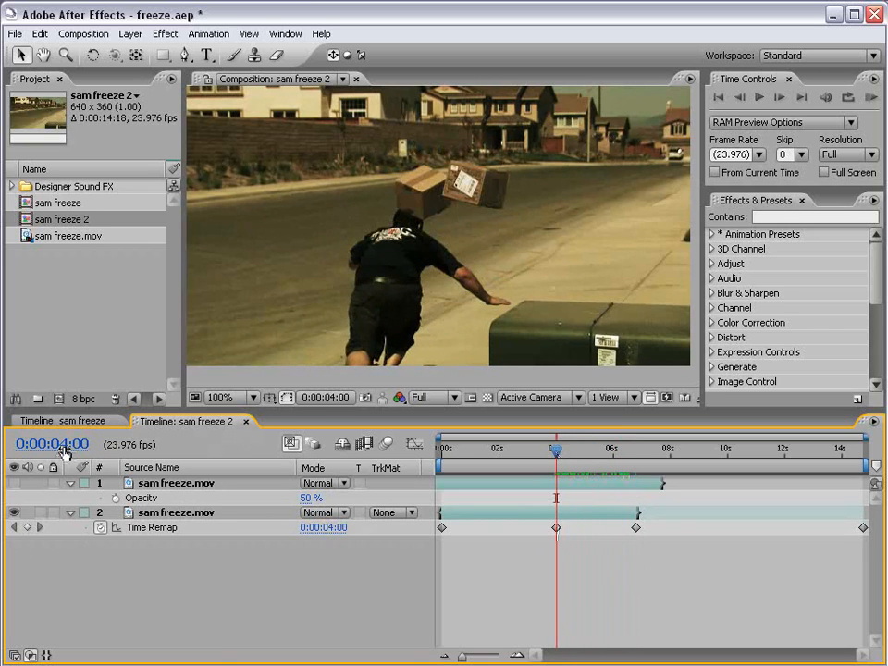
key("Page_Down")
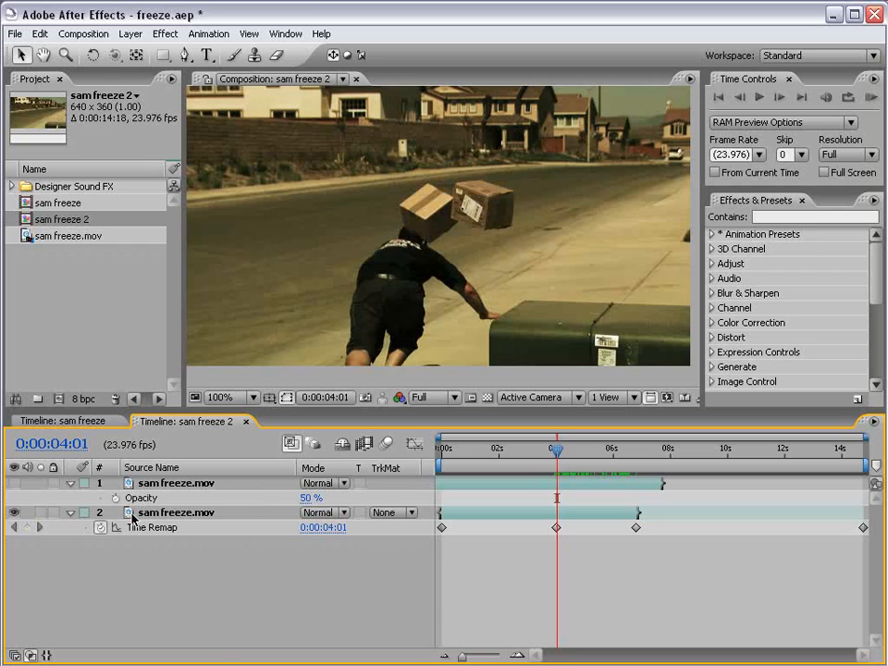
left_click(28, 527)
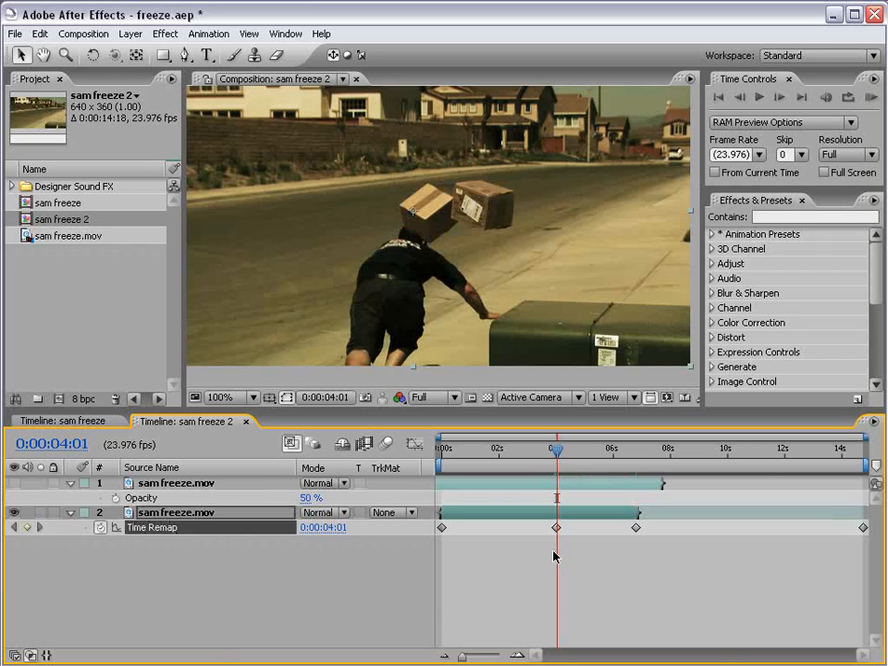
Move the time-remap keyframes at 0:00:04:01 and 0:00:06:19 together about 3 seconds later to hold the frozen frame.
key("equal")
key("equal")
key("equal")
key("equal")
left_click(540, 454)
left_click_drag(540, 454, 554, 457)
key("minus")
key("minus")
key("minus")
key("minus")
key("equal")
key("equal")
key("equal")
key("equal")
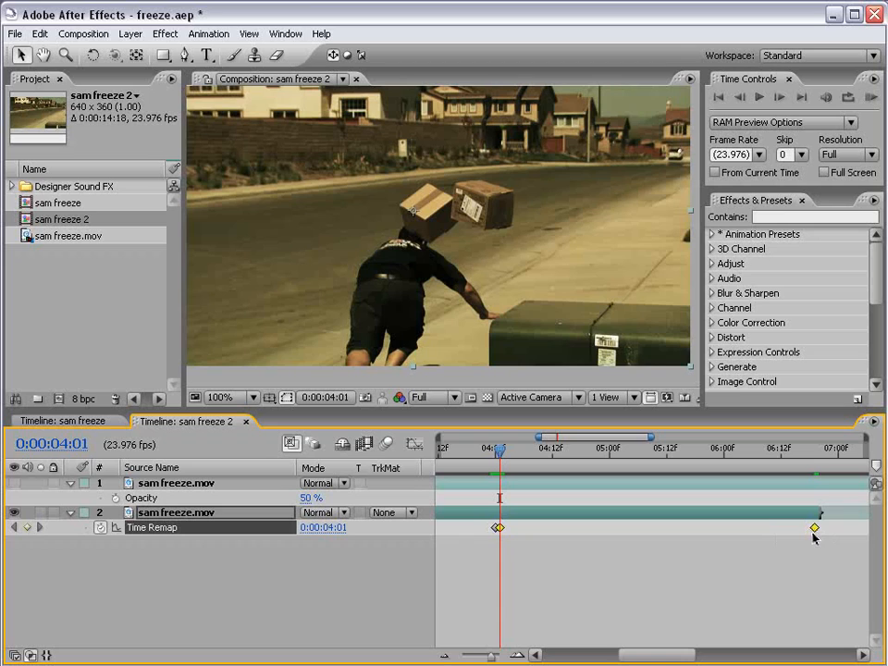
key("minus")
key("minus")
key("minus")
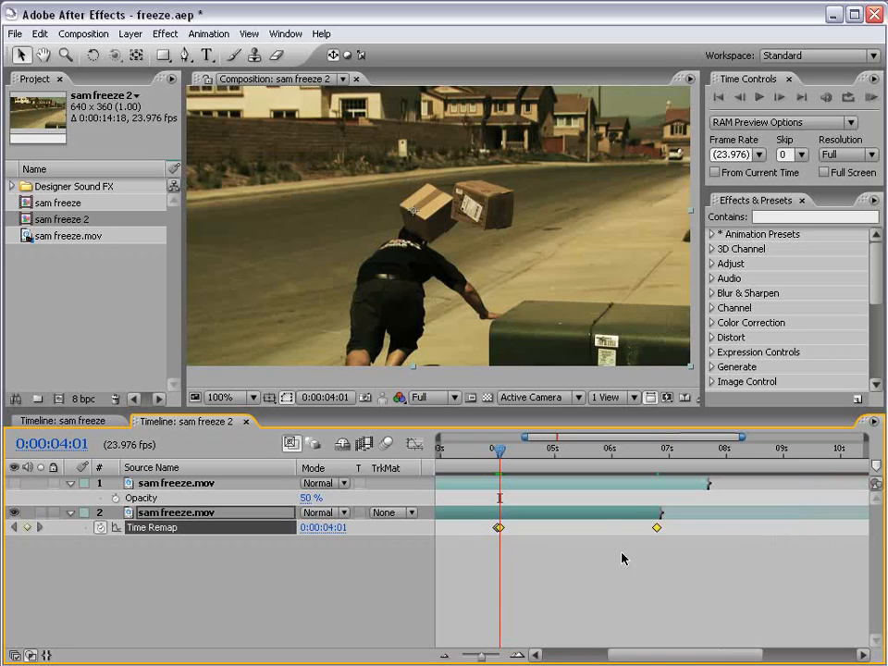
left_click_drag(600, 528, 702, 529)
left_click(551, 565)
key("minus")
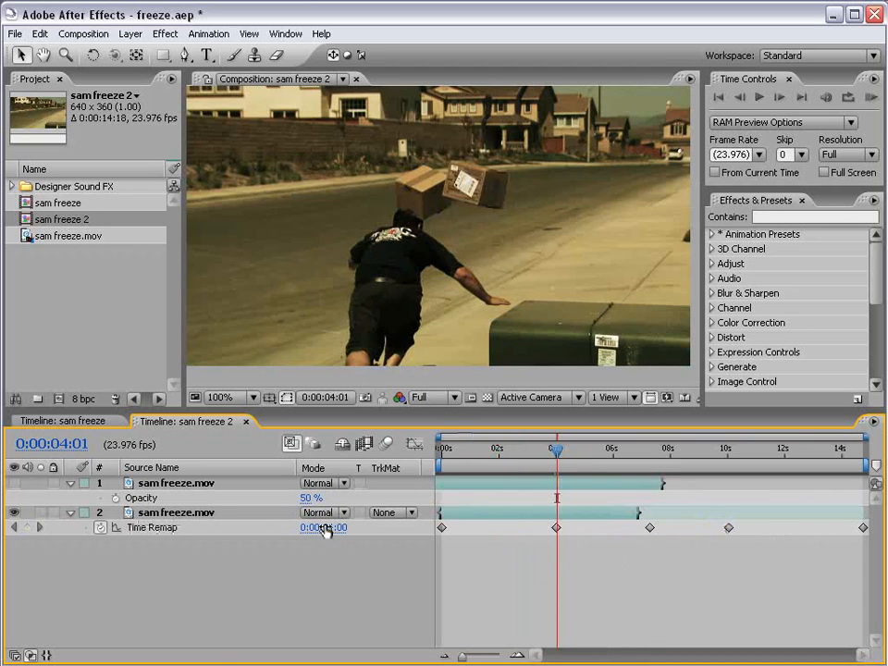
Extend the lower sam freeze.mov layer's end to just past 10 seconds, beyond the fourth time-remap keyframe, and review the freeze.
left_click(445, 452)
left_click_drag(445, 454, 709, 454)
left_click_drag(627, 525, 748, 543)
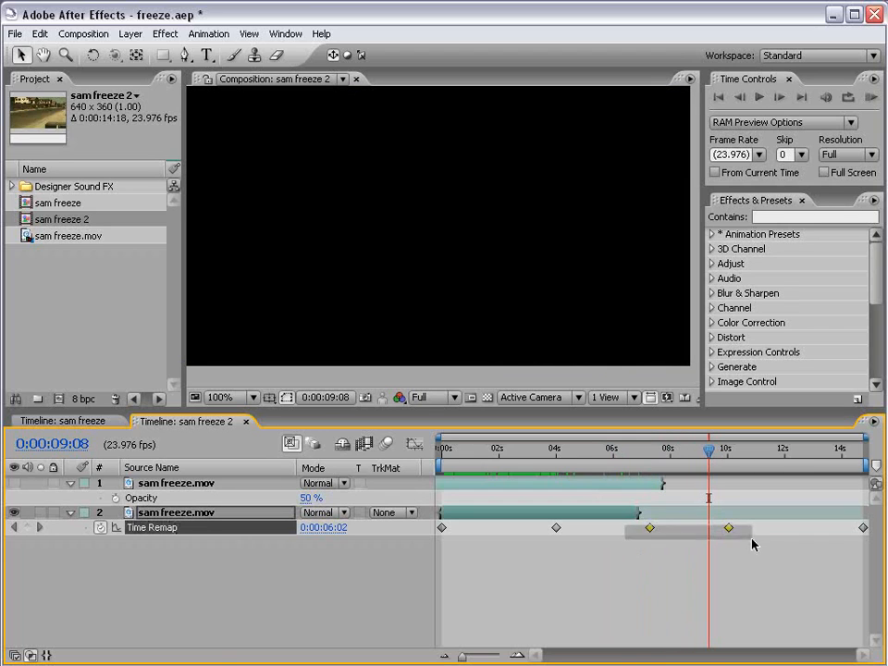
left_click_drag(709, 450, 660, 475)
left_click(670, 589)
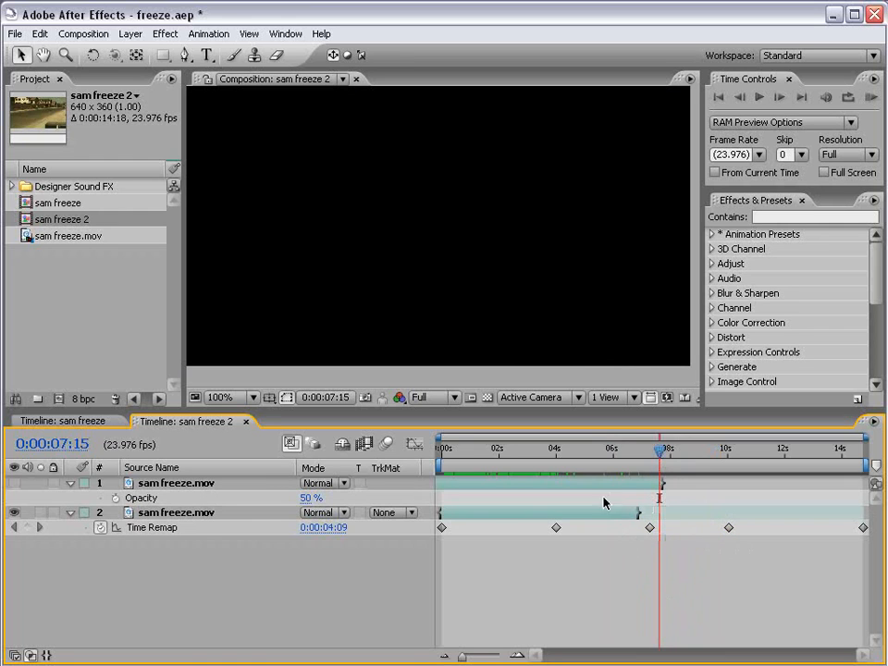
left_click(639, 513)
left_click_drag(638, 514, 736, 514)
left_click(672, 456)
left_click_drag(673, 458, 718, 458)
left_click_drag(482, 467, 581, 453)
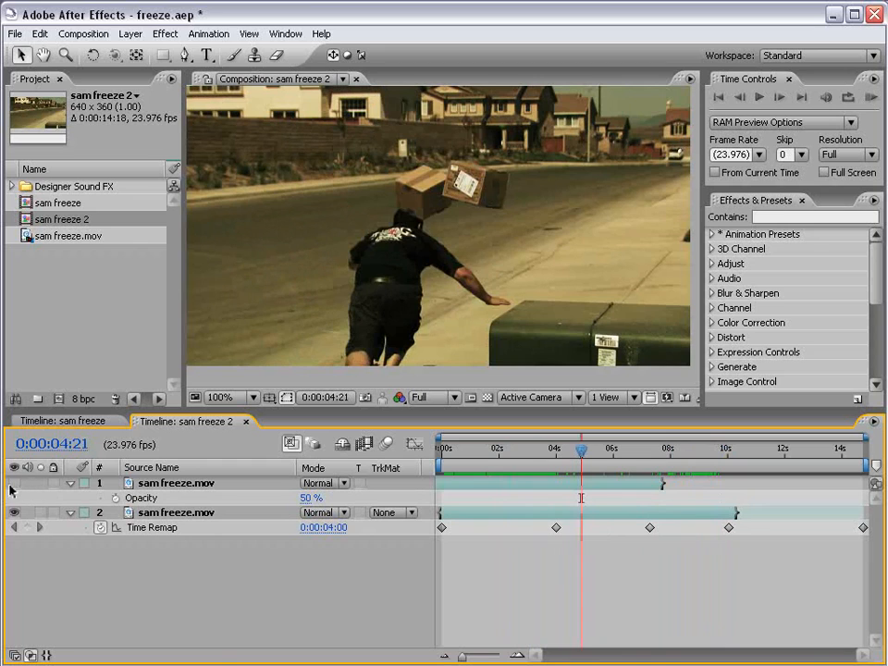
Make the upper sam freeze.mov layer visible again and rename it 2nd Sam.
left_click(12, 483)
left_click(168, 484)
key("Return")
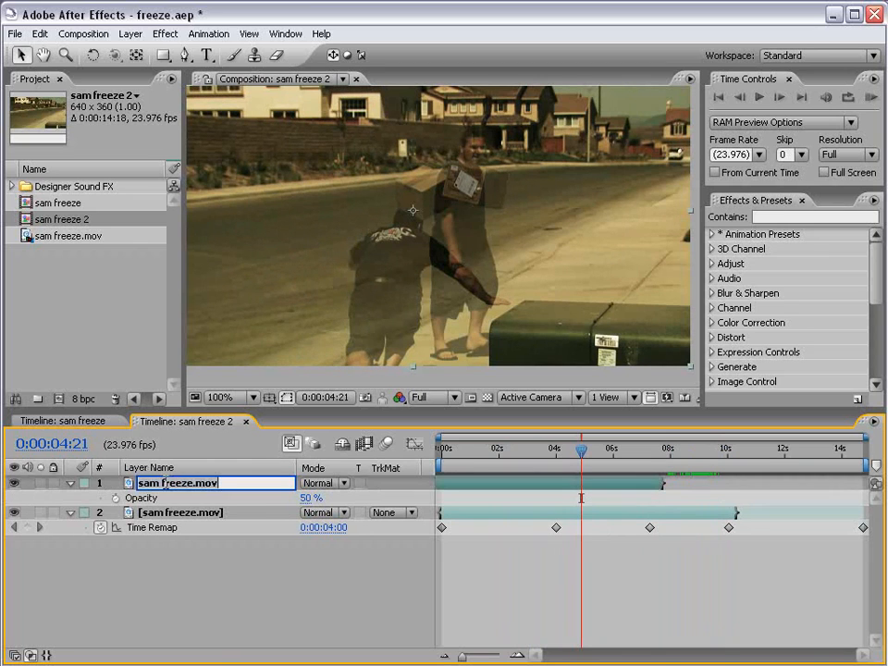
type("2nd Sam")
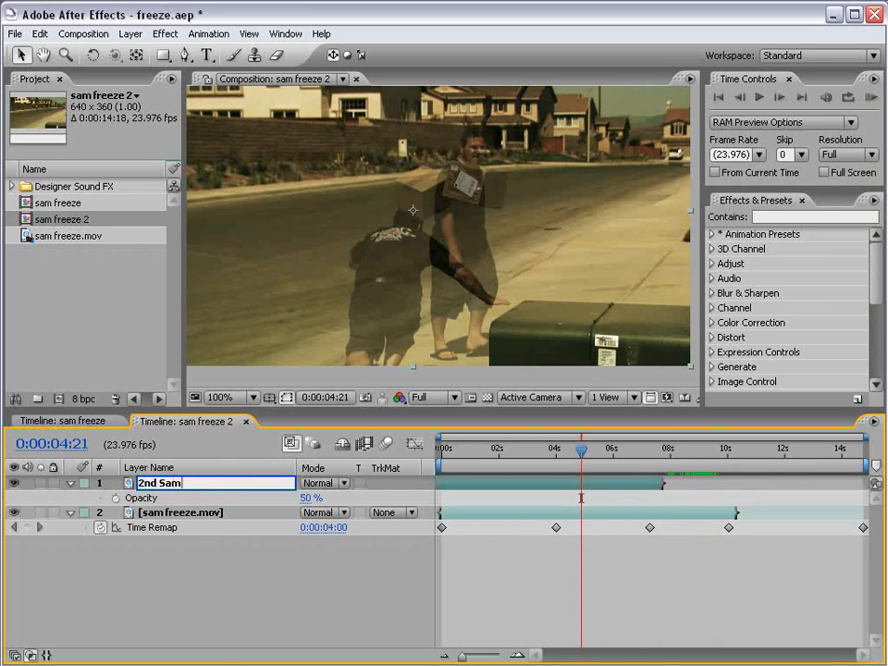
key("Return")
Rename the lower sam freeze.mov layer as BG.
left_click(169, 514)
key("Return")
type("BG")
key("Return")
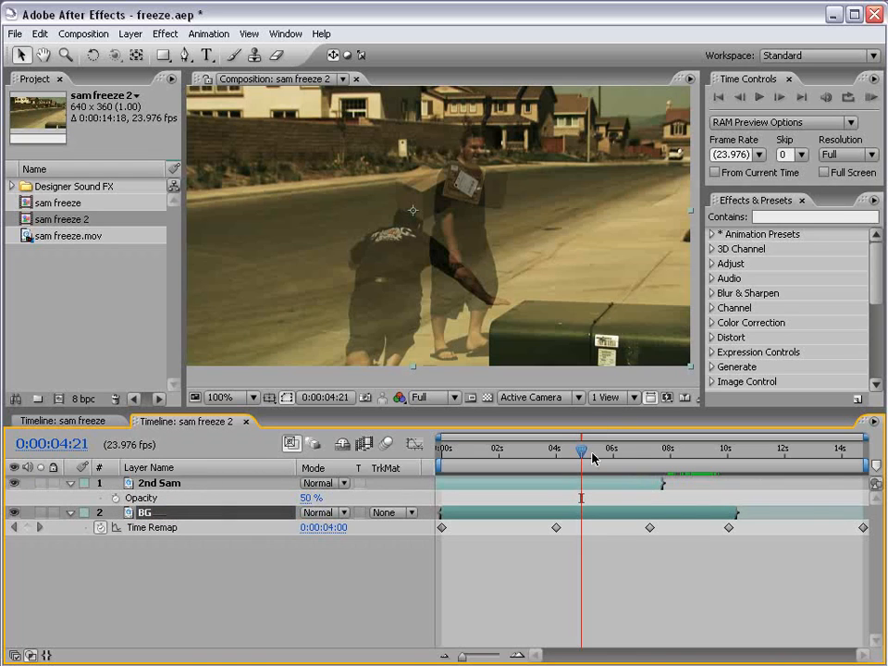
Shift the 2nd Sam layer about 2 seconds later and check the second man's entrance at the 0:00:04:00 freeze point.
left_click_drag(577, 459, 554, 459)
left_click_drag(496, 482, 549, 483)
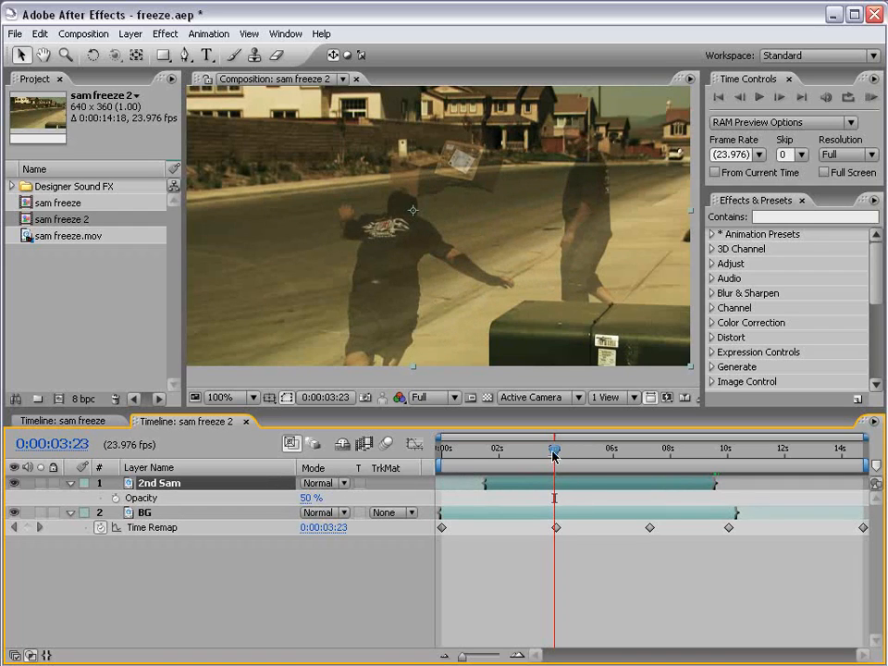
left_click_drag(555, 457, 557, 458)
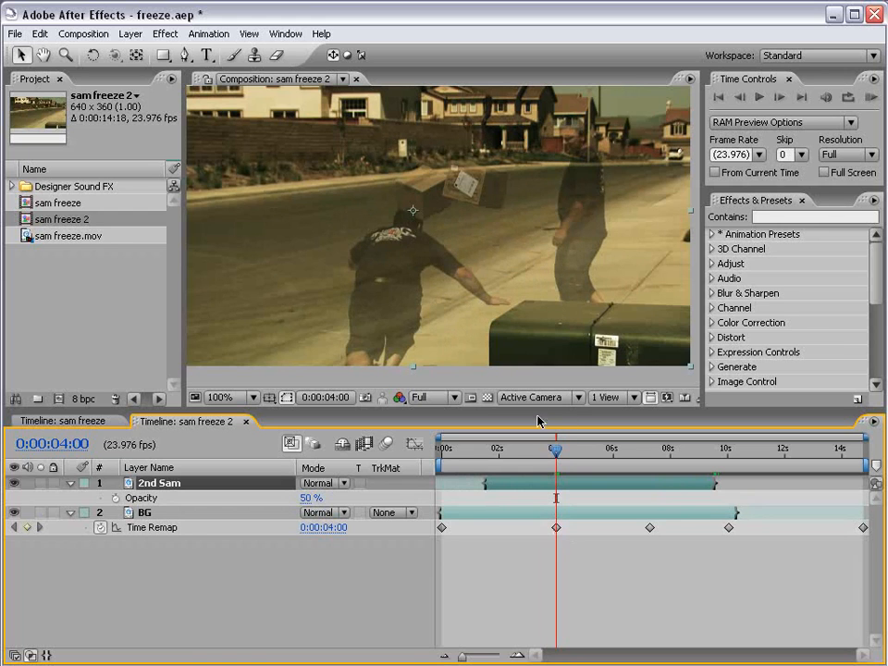
Review the second man's walk against the frozen man from about 0:00:03:12 to 0:00:07:11, including where the freeze ends.
left_click_drag(556, 456, 534, 463)
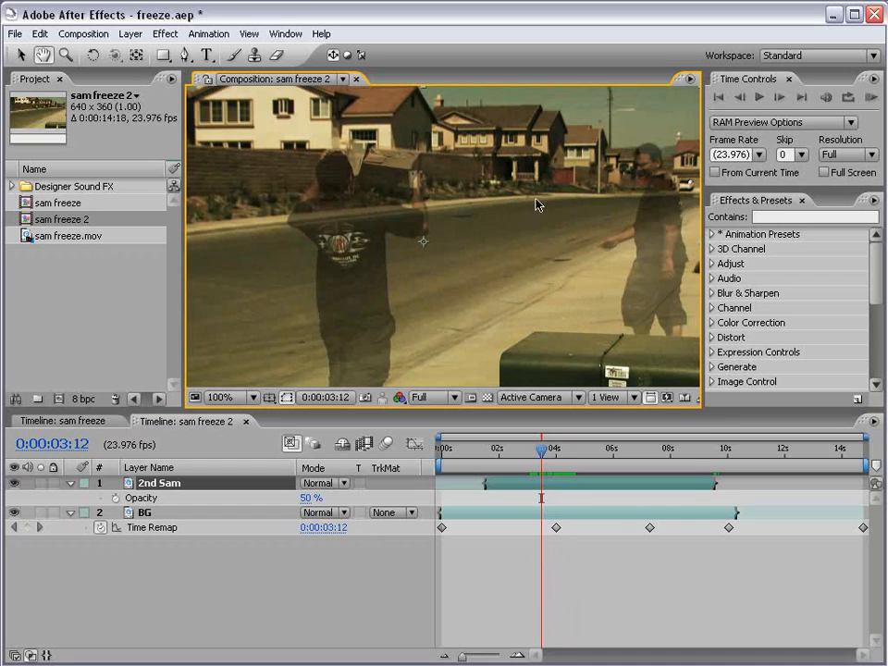
key("v")
left_click_drag(532, 447, 560, 459)
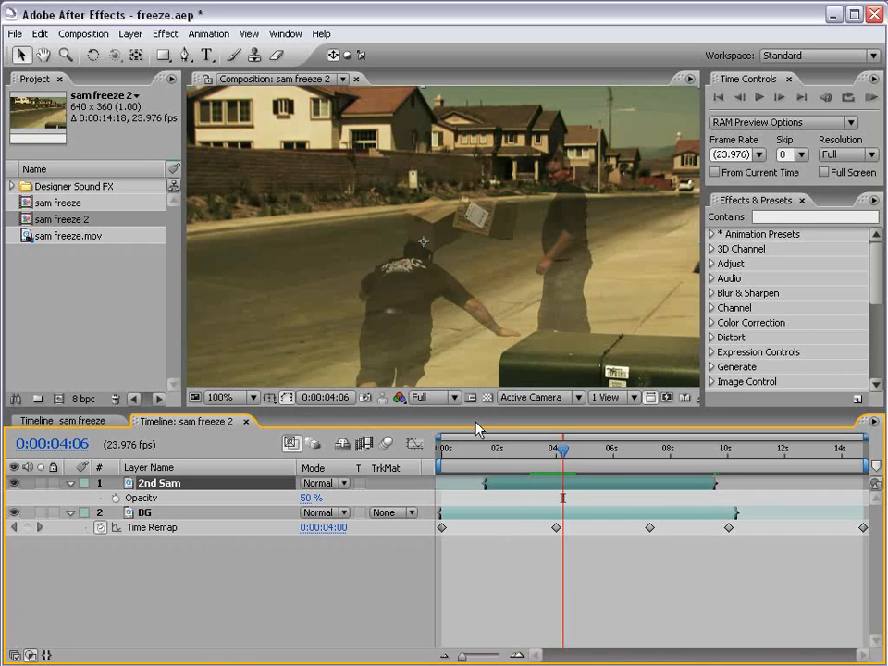
left_click(561, 458)
left_click_drag(562, 457, 648, 478)
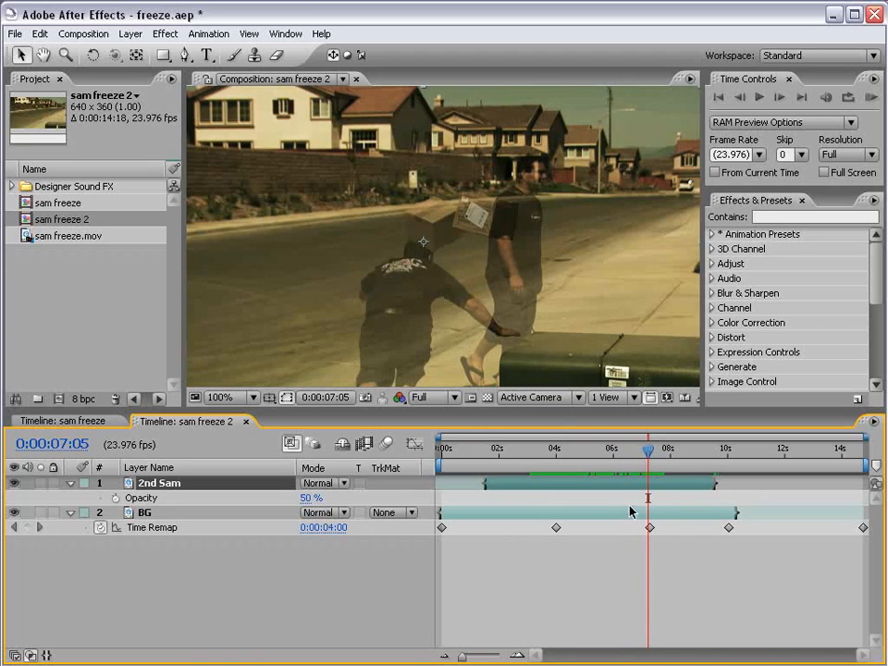
left_click_drag(651, 457, 656, 457)
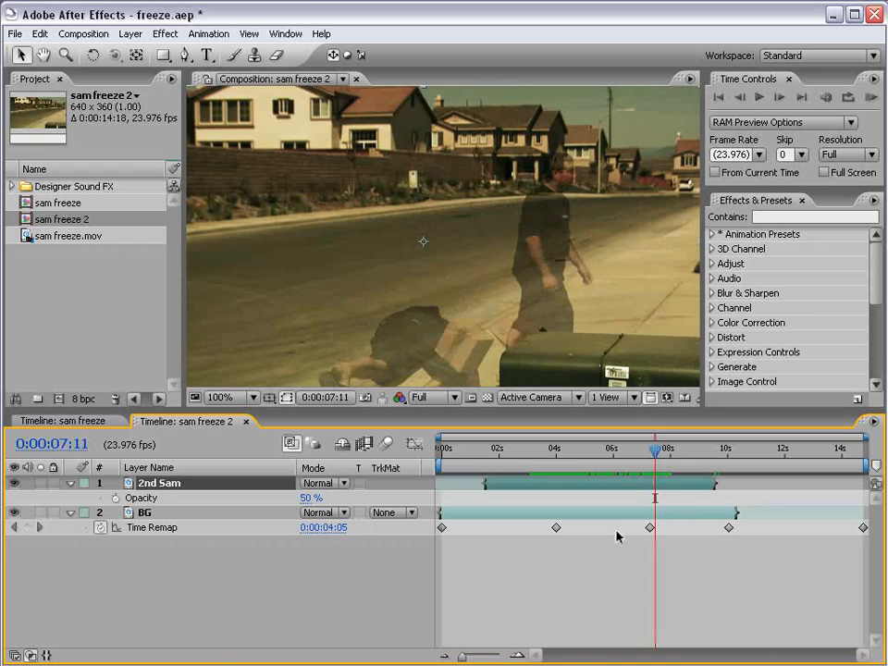
Move BG's third and fourth time-remap keyframes together later so the freeze lasts until about 8 seconds.
left_click_drag(622, 521, 749, 546)
left_click_drag(662, 445, 672, 452)
left_click_drag(710, 535, 736, 533)
left_click_drag(650, 529, 671, 530)
left_click(649, 575)
Set the work area's end at 0:00:09:10 and trim the composition to the work area.
left_click_drag(507, 453, 711, 453)
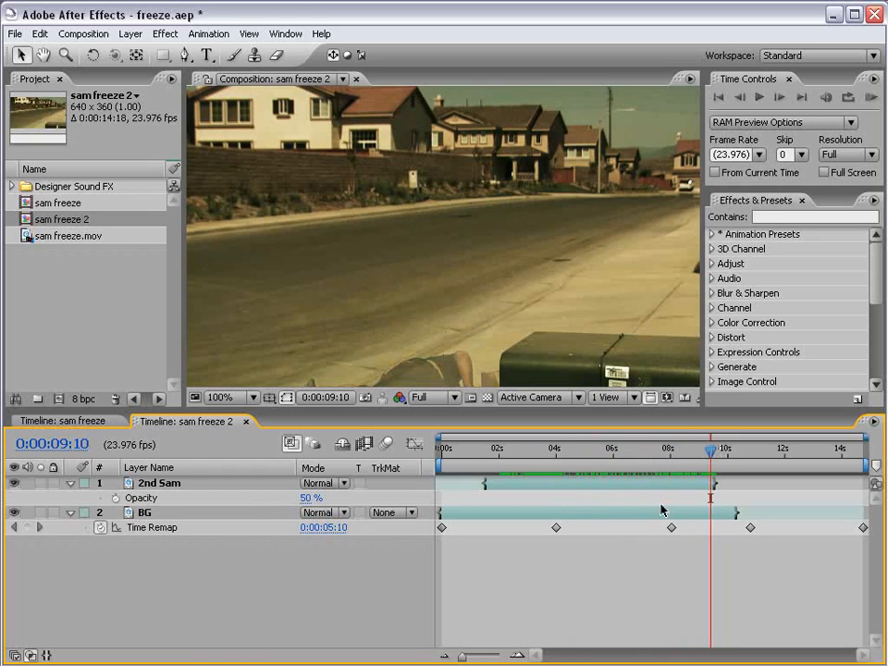
key("n")
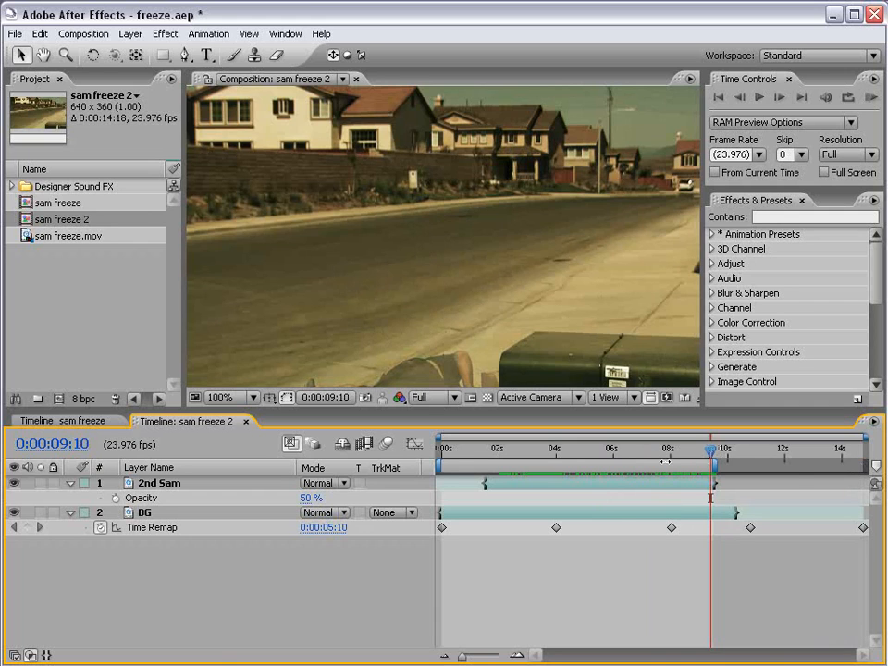
right_click(666, 461)
left_click(694, 503)
left_click_drag(857, 455, 709, 453)
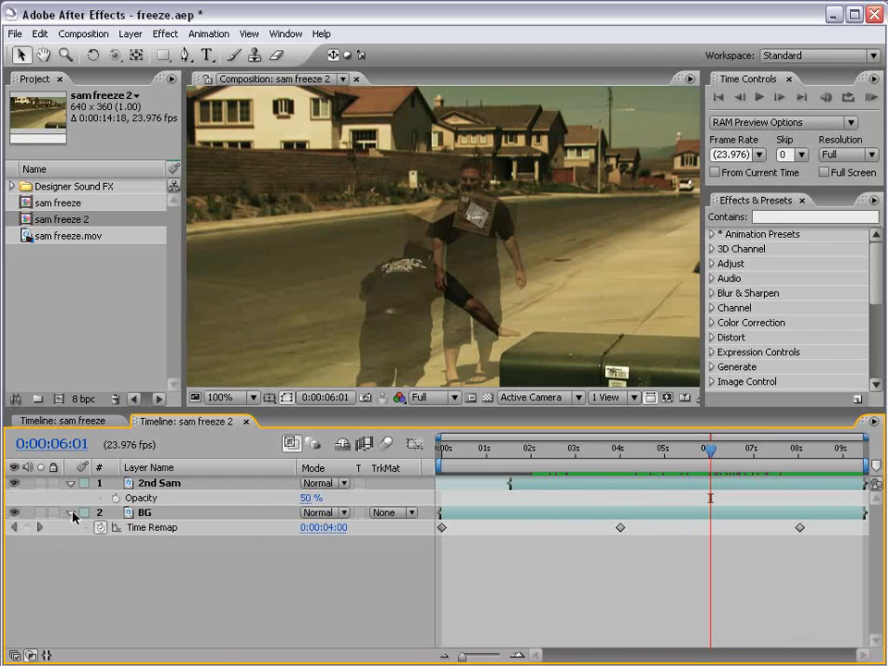
Collapse both layers' properties, reveal BG's keyframes and duplicate the BG layer.
left_click(71, 514)
left_click(70, 483)
left_click(551, 501)
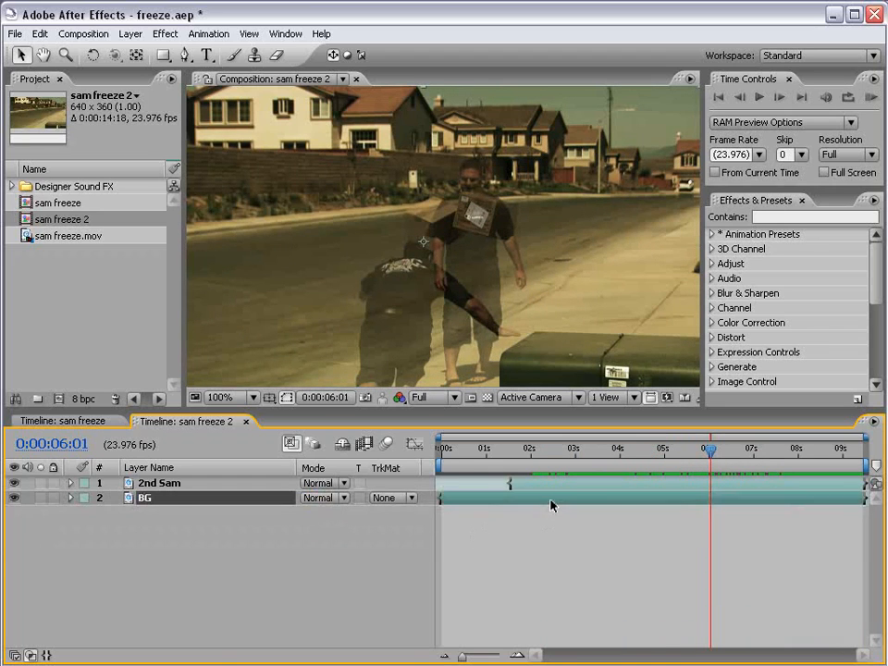
key("u")
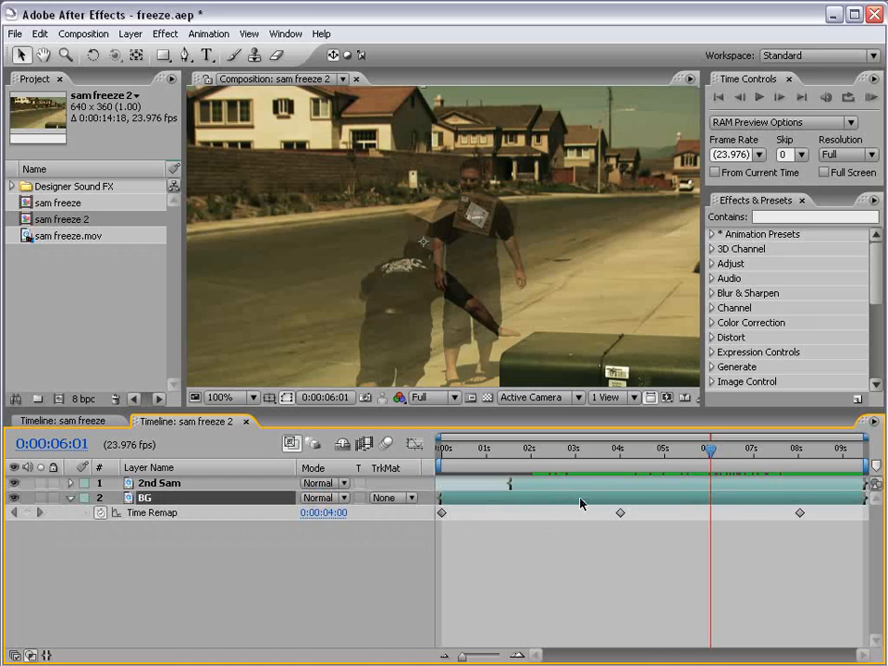
key("ctrl+d")
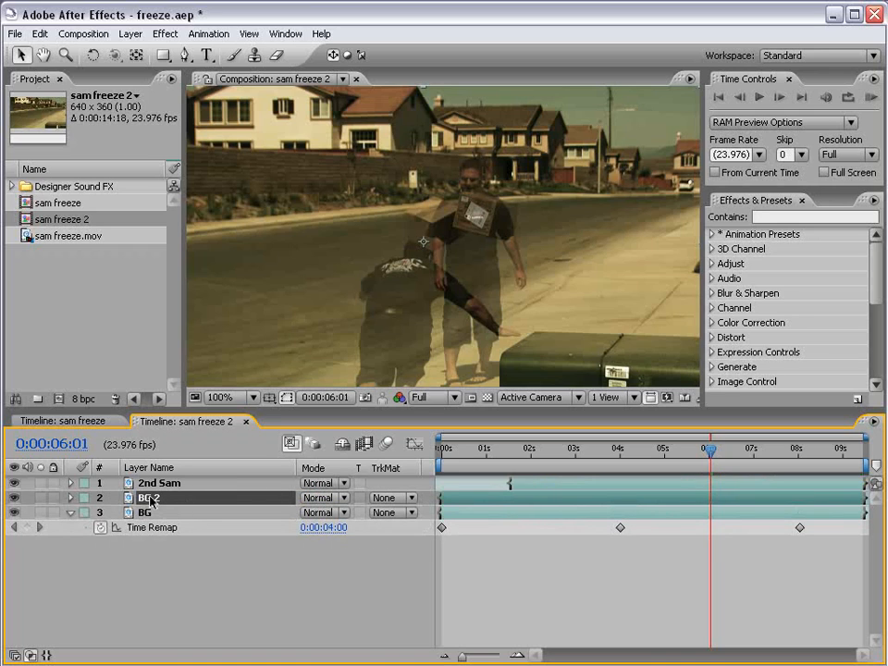
Rename the duplicated BG layer as Foreground and move it above 2nd Sam in the layer stack.
key("Return")
type("Foreground")
key("Return")
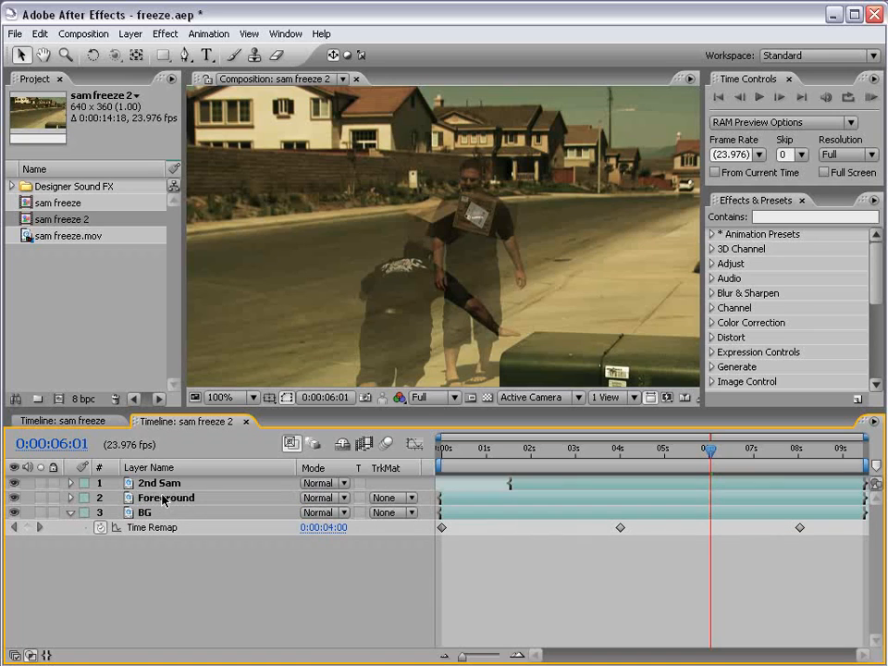
key("ctrl+bracketright")
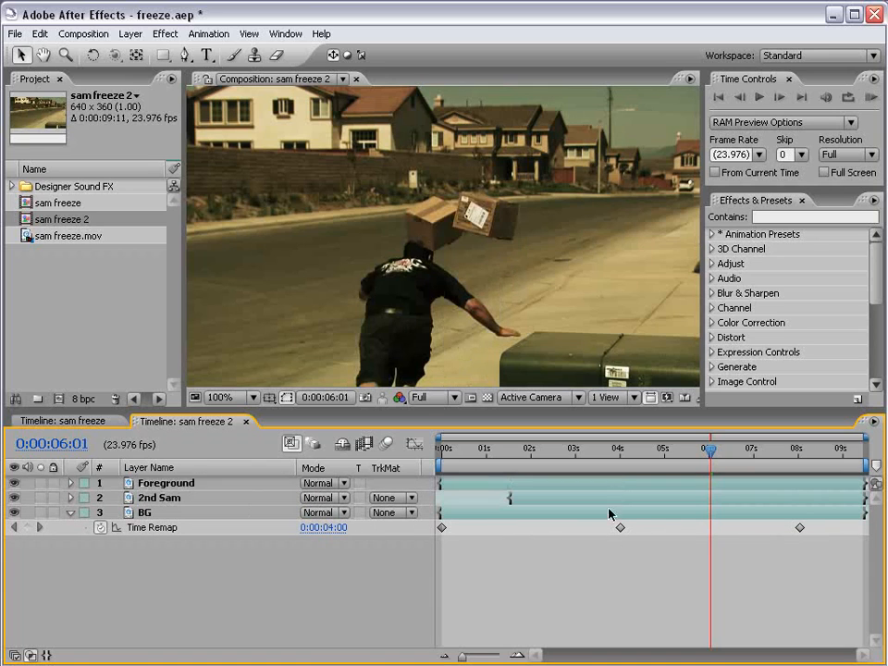
Start a Pen mask on Foreground below the frame's lower edge and trace the frozen man's right leg up to the shorts' hem.
left_click(185, 55)
key("grave")
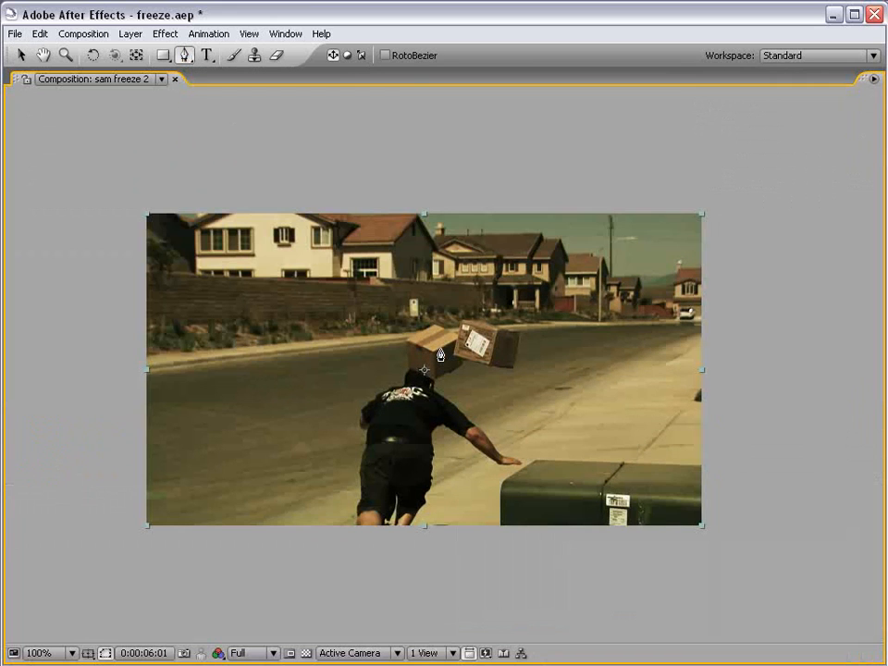
left_click_drag(424, 402, 447, 347)
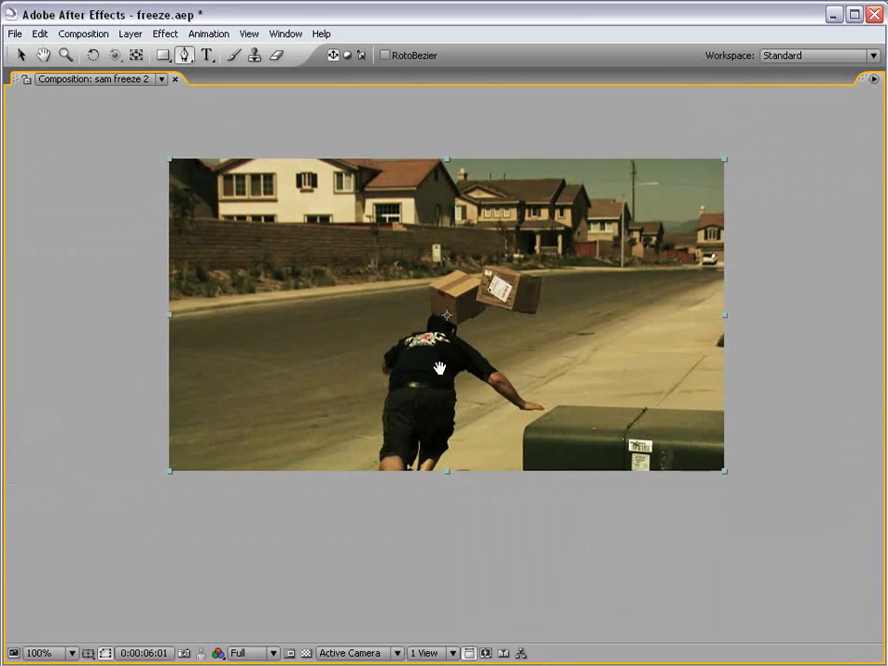
scroll(432, 380, "up", 1)
left_click_drag(415, 409, 419, 394)
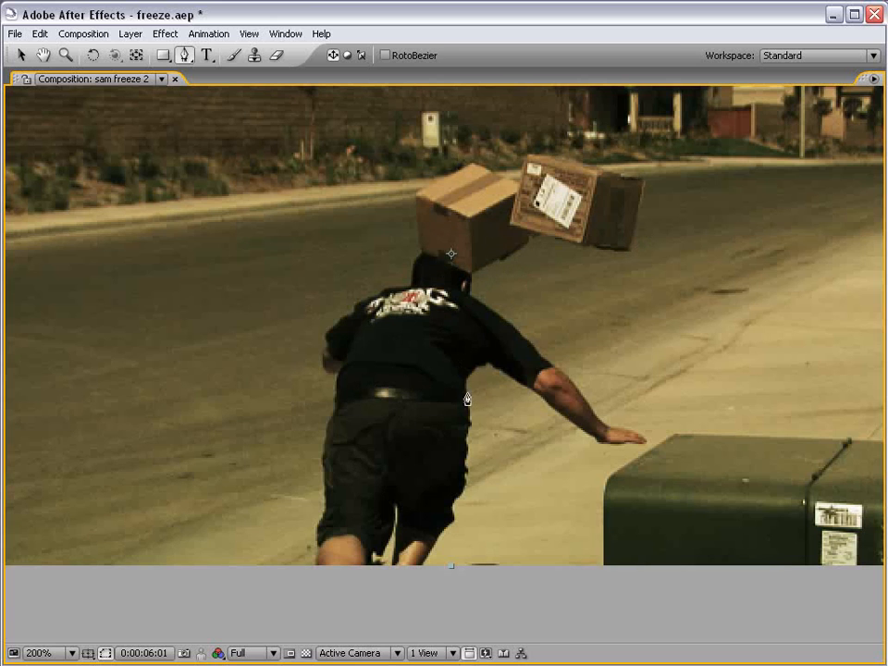
scroll(441, 486, "up", 2)
scroll(442, 486, "down", 5)
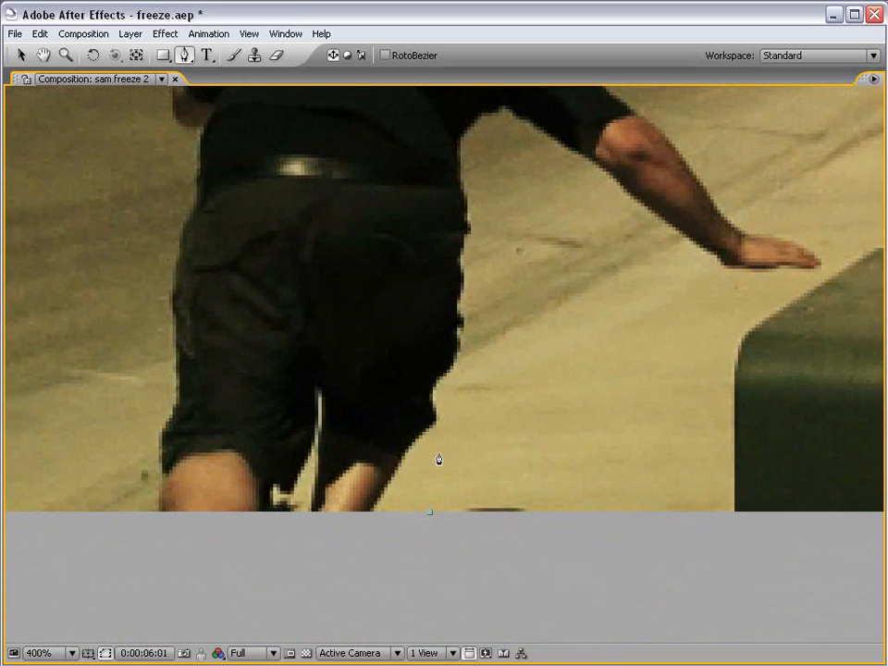
left_click(366, 523)
left_click(411, 448)
left_click(425, 432)
left_click(438, 422)
Continue the mask up the right side of the shorts and waist to the armpit of the outstretched arm.
left_click_drag(479, 303, 458, 393)
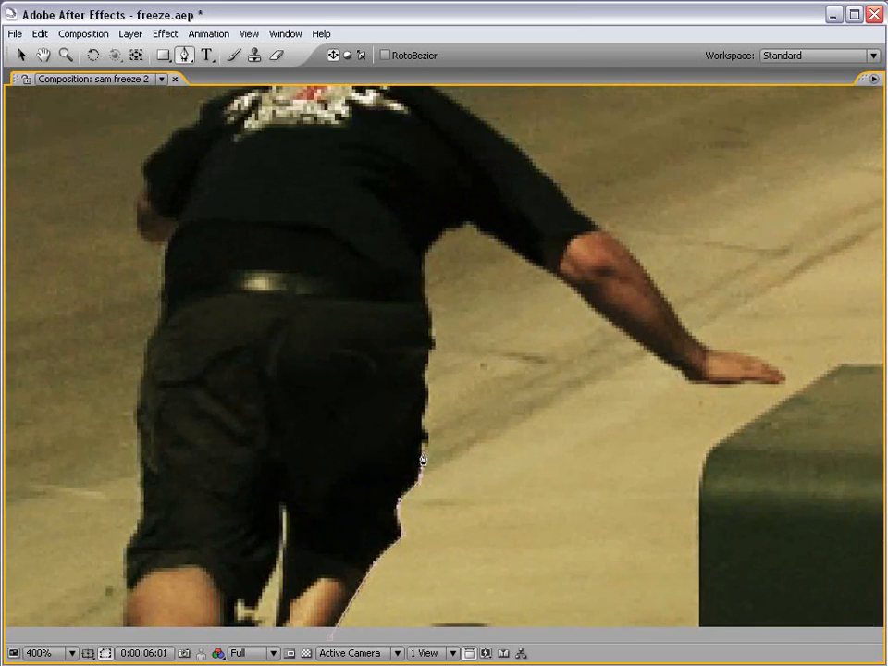
left_click(422, 427)
left_click(427, 389)
left_click(435, 343)
left_click_drag(449, 351, 426, 470)
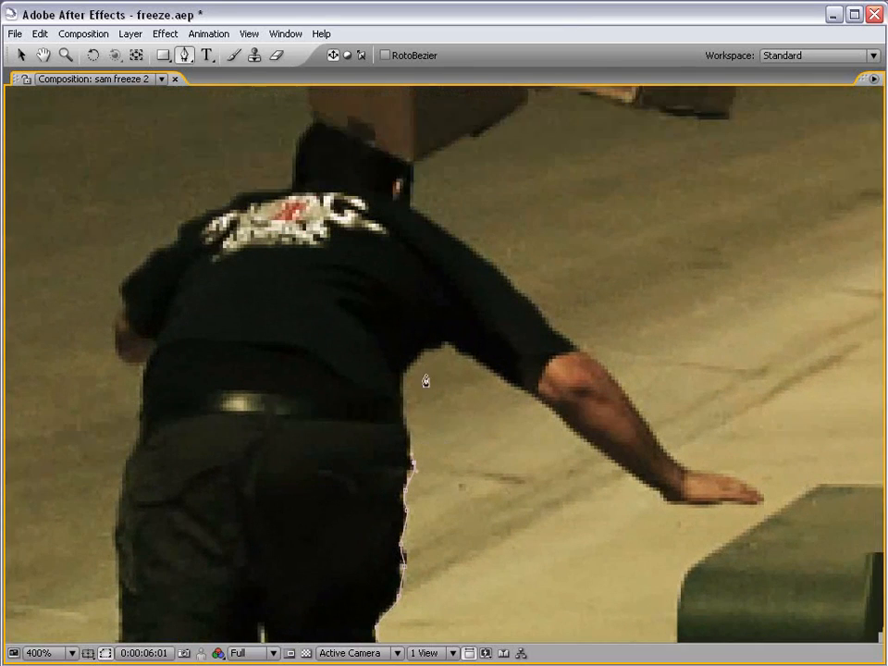
left_click(406, 377)
left_click(429, 349)
left_click(437, 344)
left_click(446, 342)
Trace the mask along the underside of the outstretched arm and hand to the fingertips.
left_click(532, 393)
left_click(548, 410)
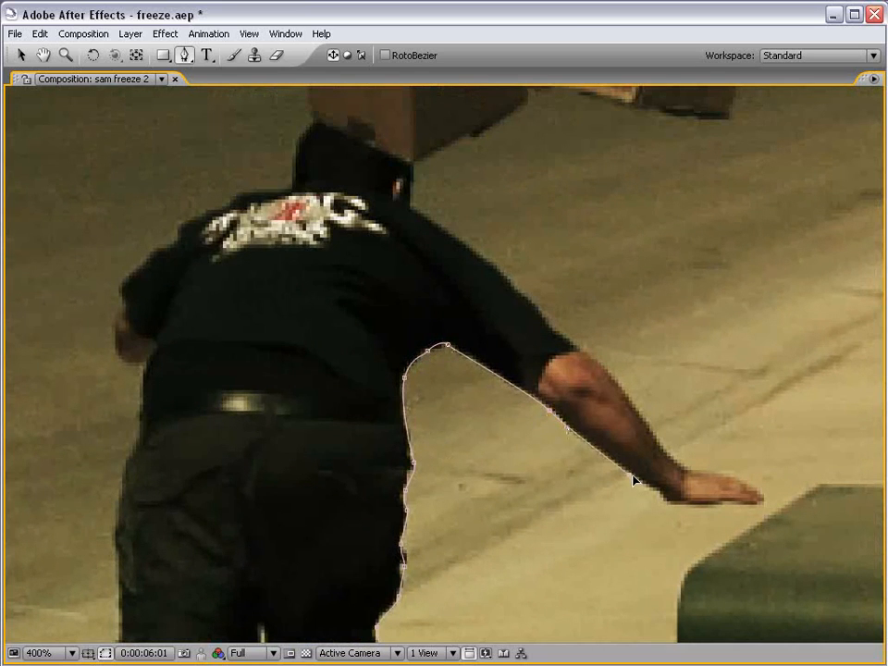
left_click(673, 507)
left_click(763, 508)
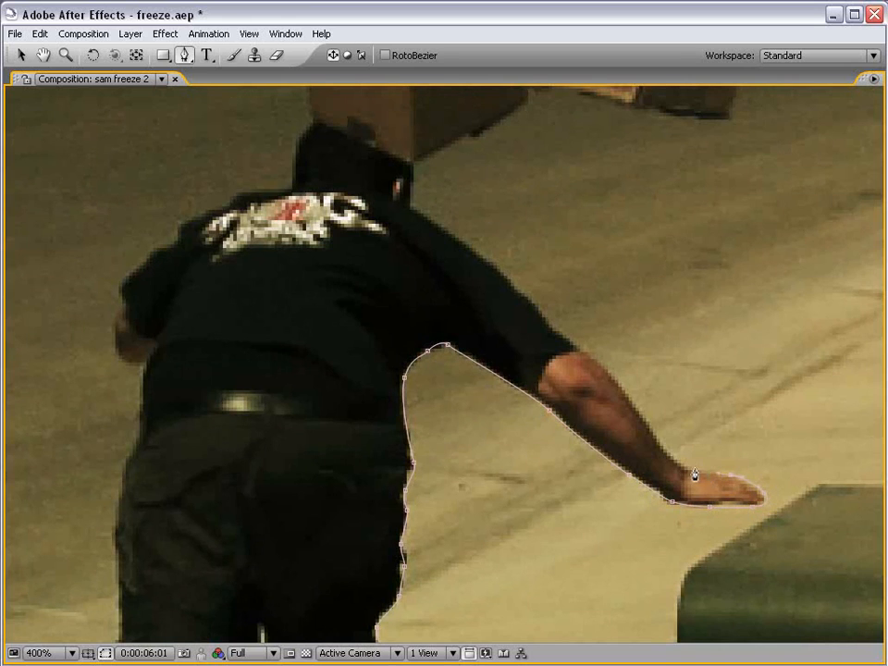
Trace the mask back over the hand, forearm and shoulder to the lower corner of the plain box at his head.
key("space")
left_click_drag(630, 388, 650, 505)
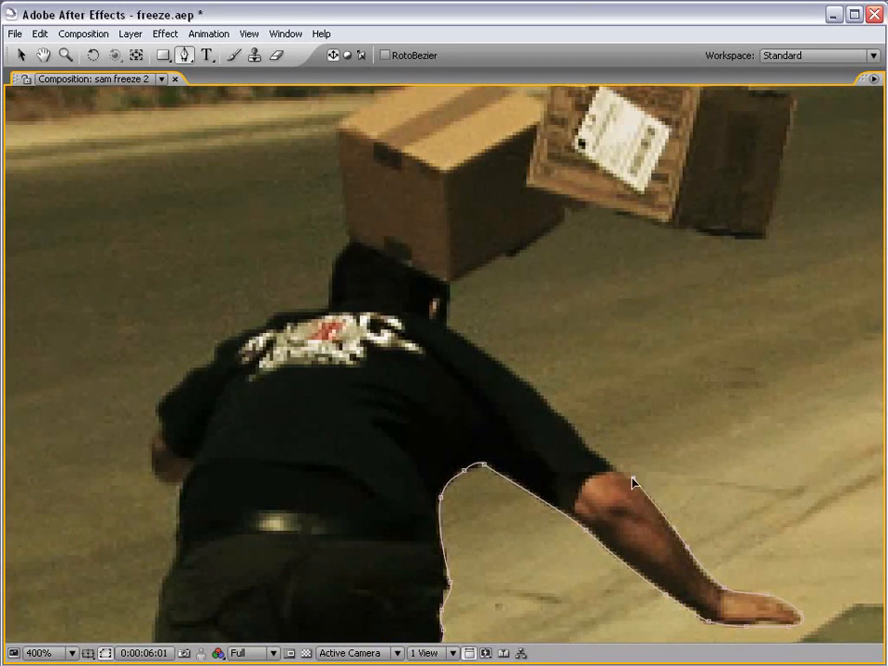
left_click_drag(582, 470, 559, 503)
key("ctrl+z")
left_click(518, 466)
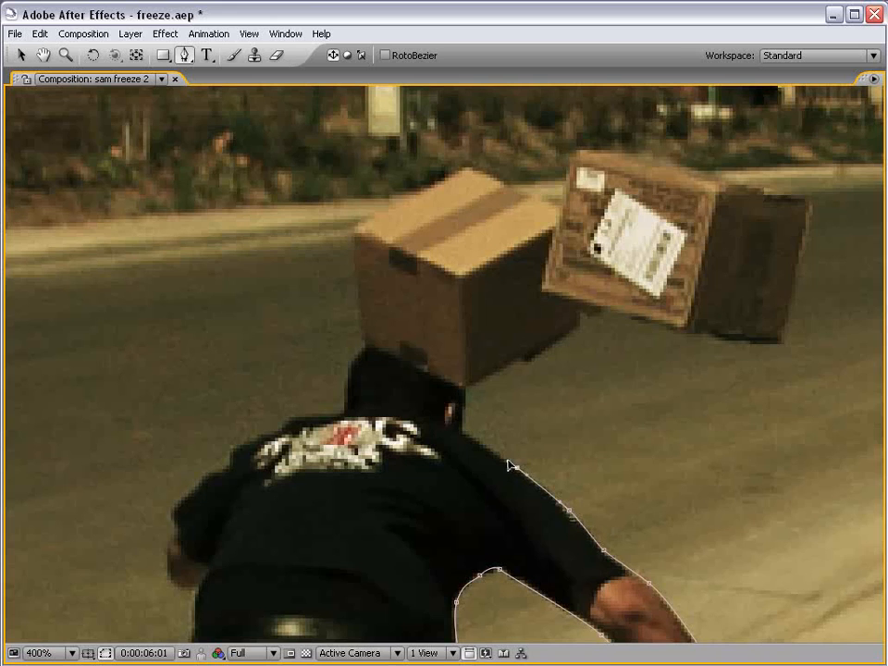
left_click(479, 443)
left_click(465, 431)
left_click(467, 387)
Extend the mask along the undersides of both boxes to the labelled box's outer lower corner.
left_click_drag(569, 347, 437, 425)
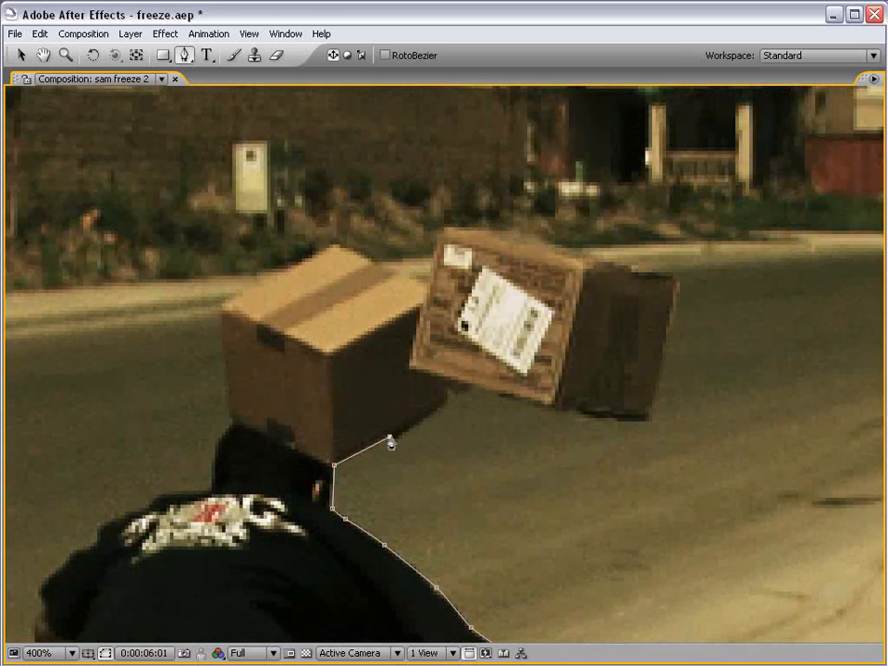
left_click(450, 404)
left_click(471, 389)
left_click(546, 410)
left_click(644, 425)
left_click_drag(646, 426, 616, 499)
Trace the labelled box's outer side and top, then continue to the plain box's top corner.
left_click(651, 351)
left_click(542, 321)
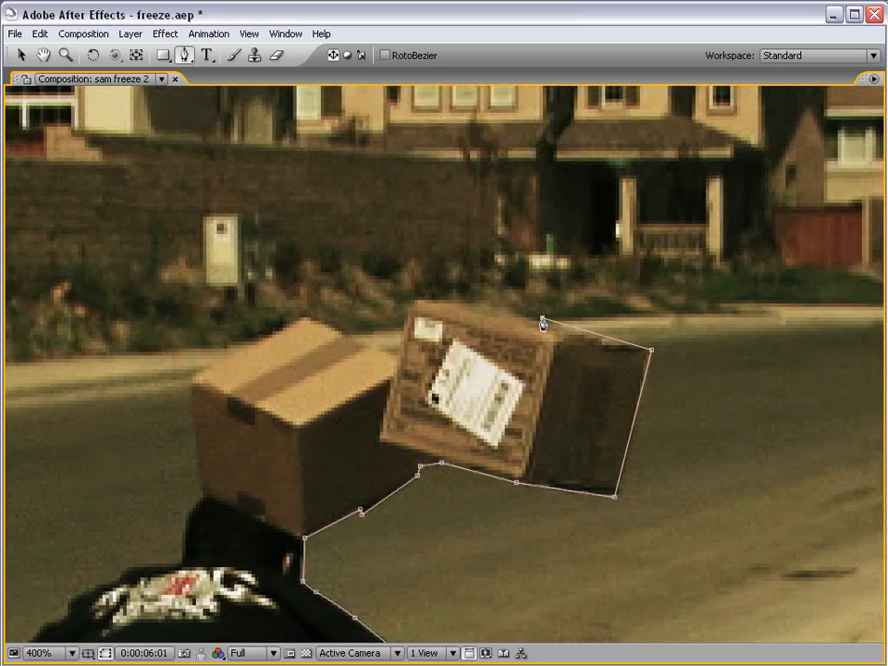
left_click(501, 310)
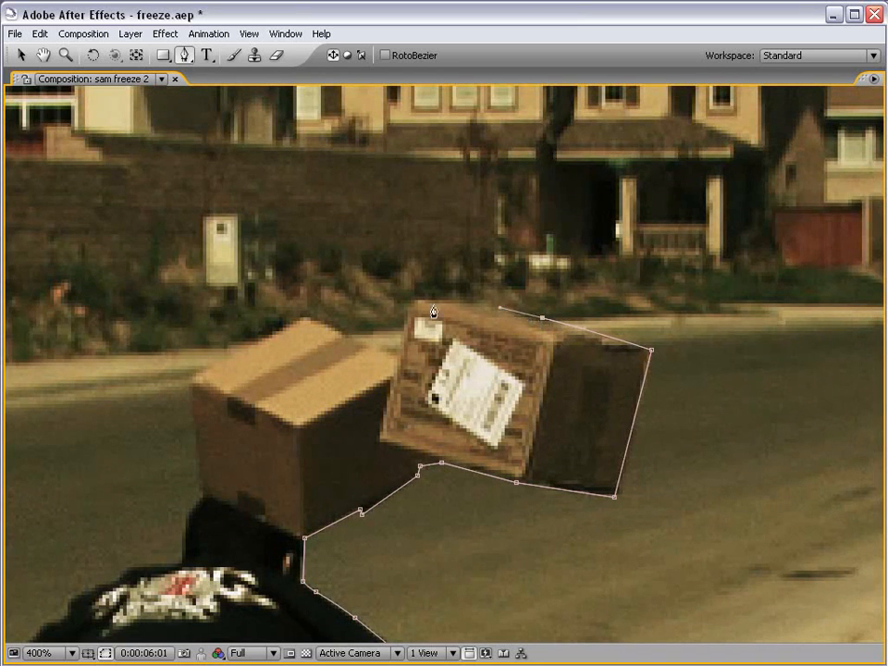
left_click(414, 303)
left_click(395, 356)
left_click(307, 317)
Trace the plain box's left side, the back of the man's head and his neck to the left shoulder.
left_click_drag(259, 380, 390, 373)
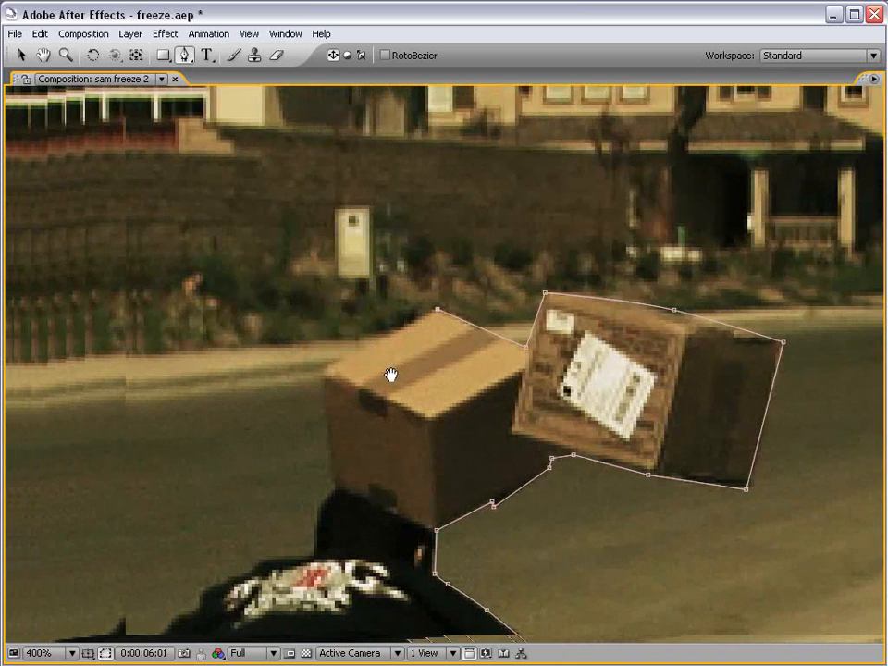
left_click(323, 369)
left_click_drag(348, 414, 406, 349)
left_click(389, 421)
left_click(373, 460)
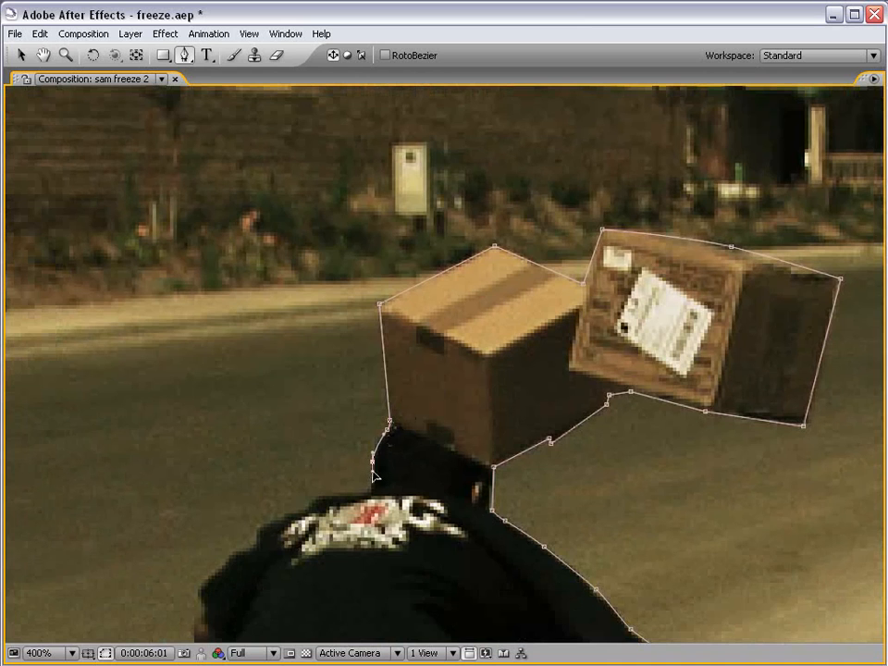
left_click(369, 486)
left_click_drag(369, 486, 502, 277)
left_click(442, 296)
left_click_drag(442, 297, 431, 301)
Outline the man's left side loosely and close the mask below the frame's lower edge at its starting point.
key("comma")
left_click_drag(497, 382, 498, 351)
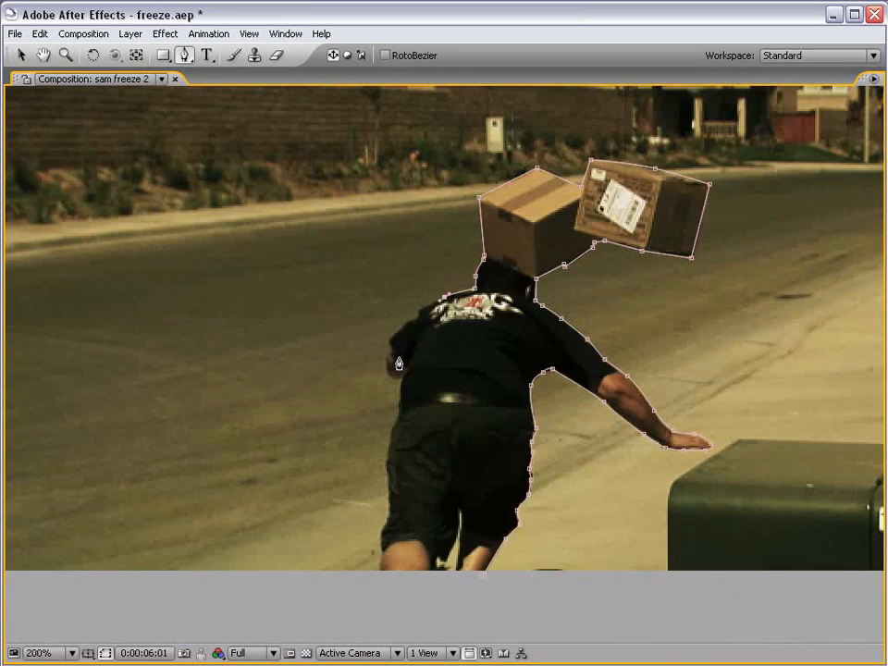
left_click(387, 339)
left_click(376, 439)
left_click(342, 527)
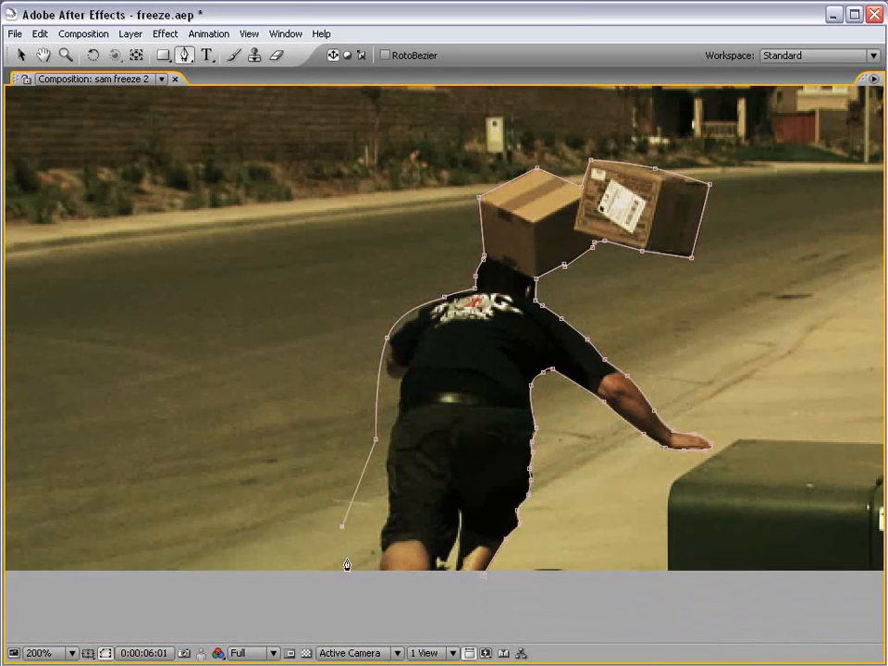
left_click(483, 575)
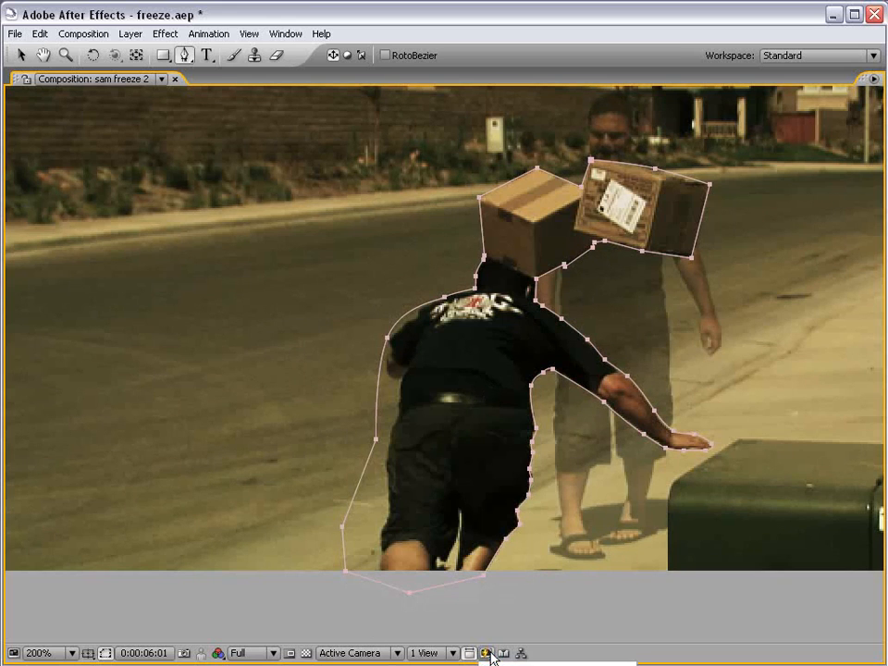
Restore the full panel layout and keep Fast Previews set to Off.
key("grave")
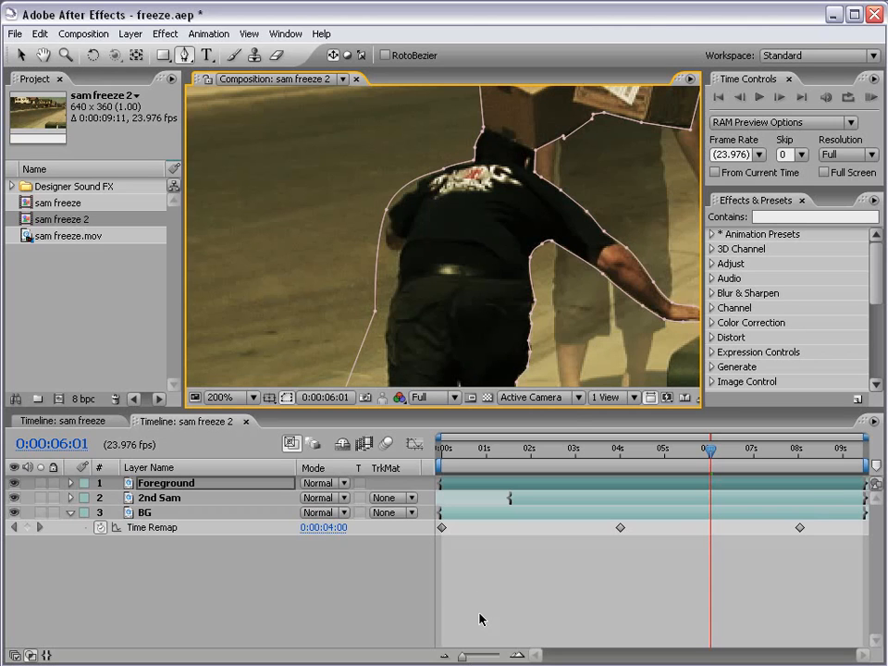
left_click(668, 397)
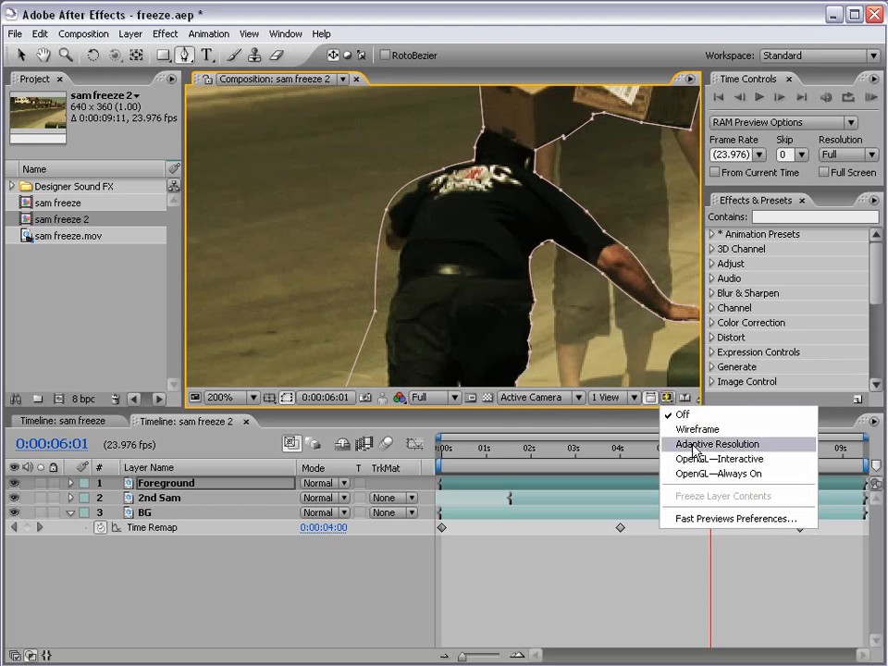
left_click(699, 418)
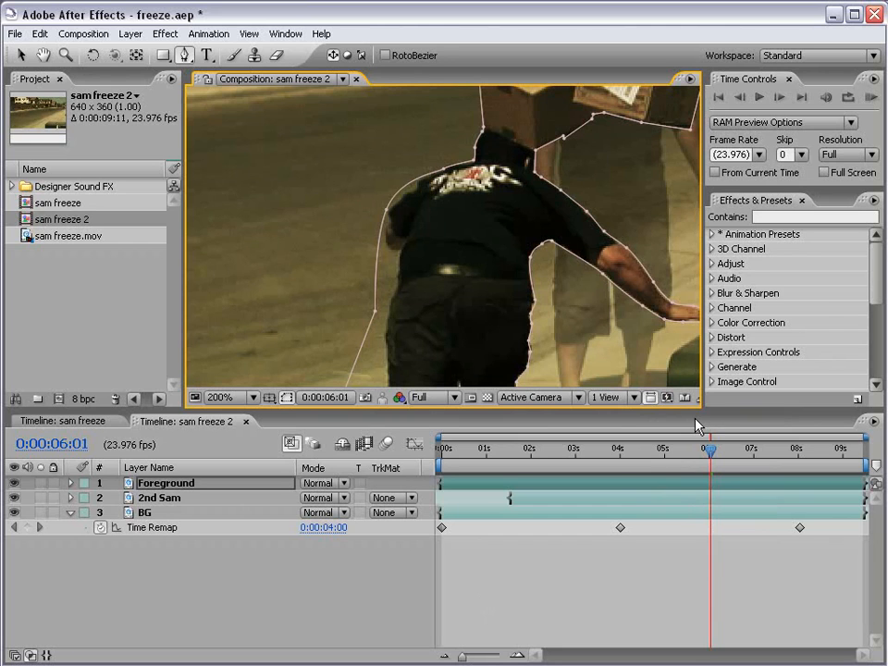
scroll(619, 359, "down", 1)
left_click_drag(485, 241, 469, 275)
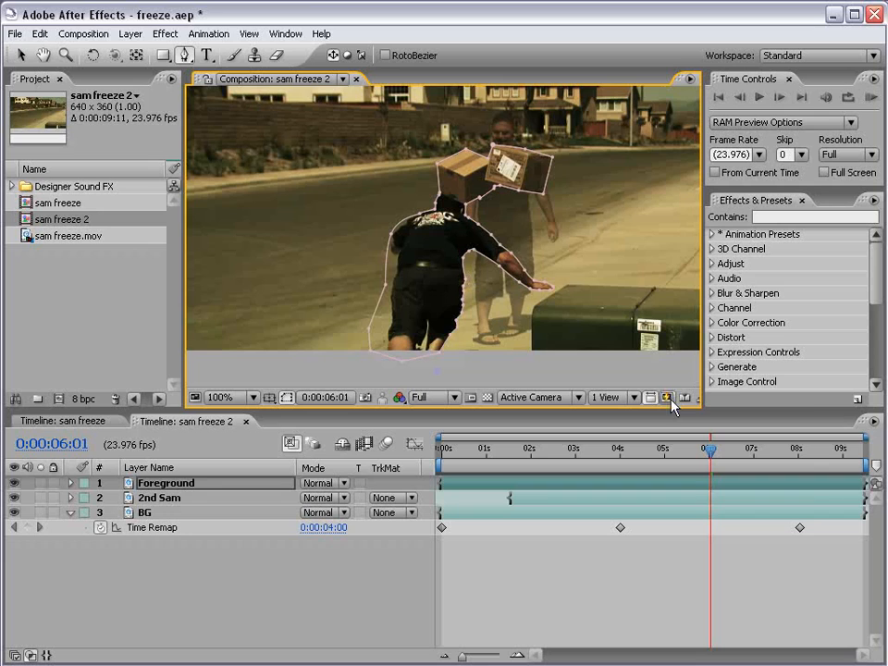
Solo Foreground to inspect the masked cutout, and toggle the solo of BG and Foreground to compare the two layers.
left_click(141, 484)
left_click(39, 484)
left_click(481, 611)
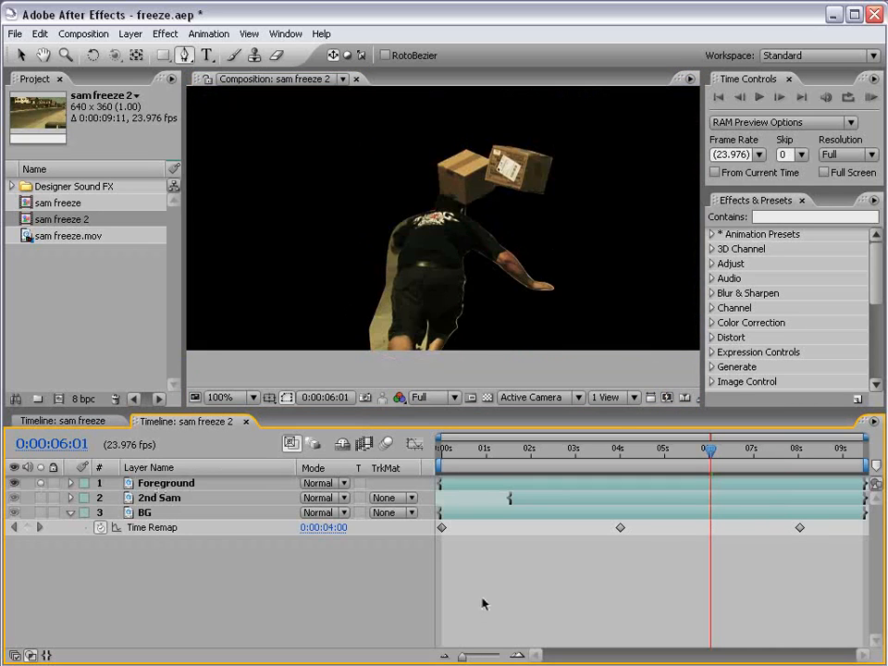
key("h")
left_click(41, 514)
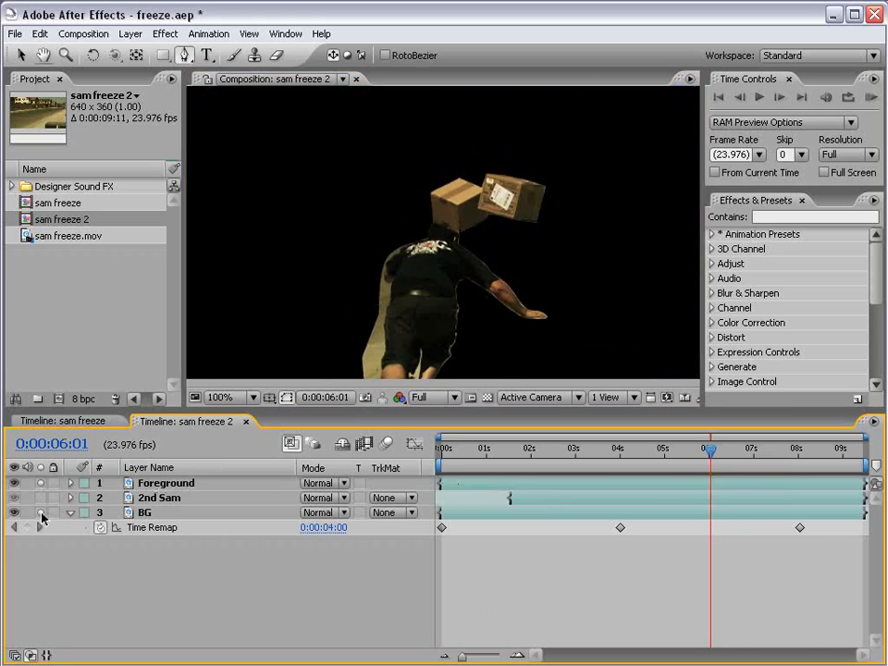
left_click(41, 515)
left_click(40, 483)
left_click(40, 514)
left_click(40, 483)
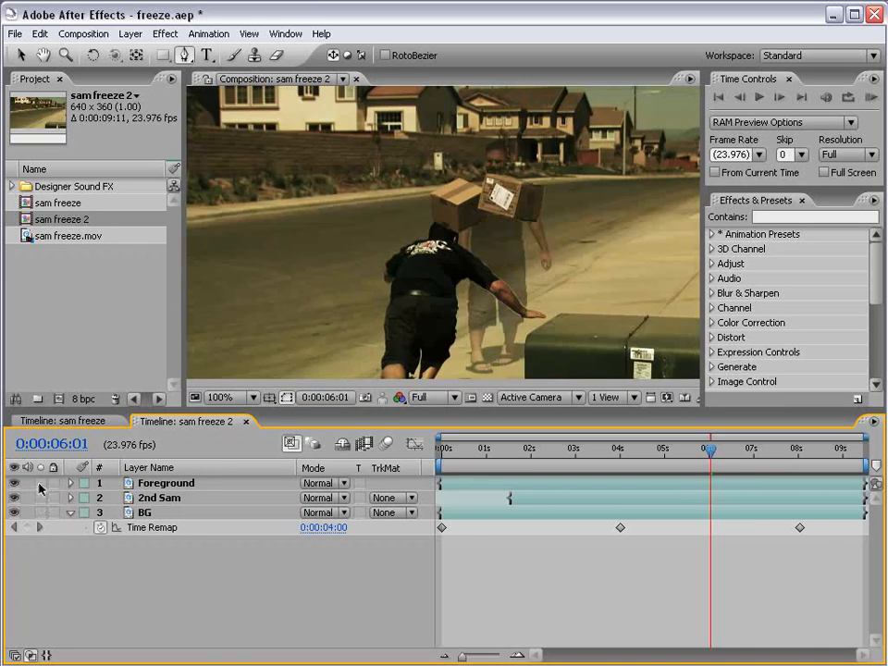
Solo Foreground again and examine the edges of the cutout around the body and arm up close.
left_click(40, 483)
key("space")
left_click_drag(460, 296, 463, 253)
scroll(469, 252, "up", 1)
left_click_drag(448, 319, 413, 313)
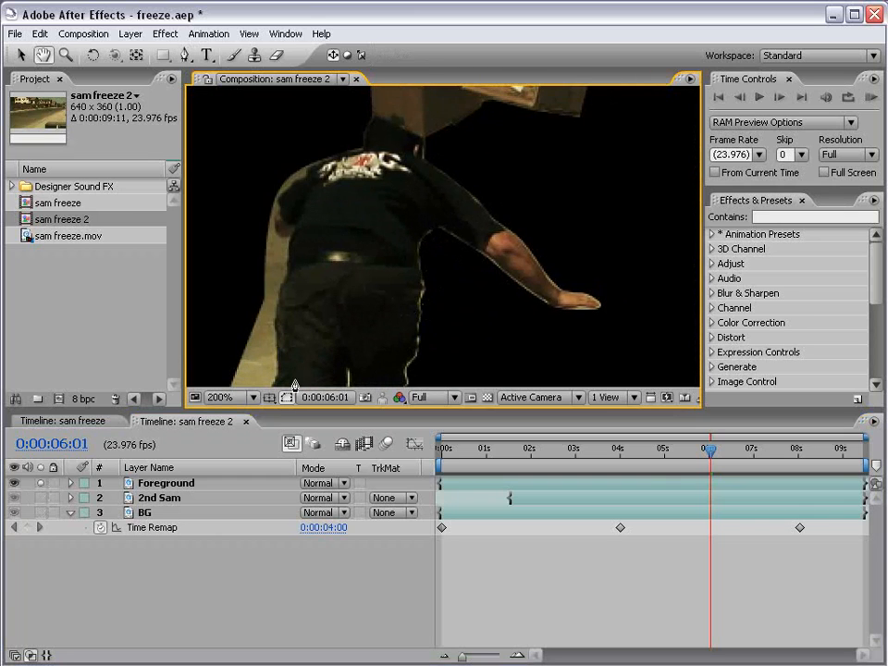
Turn off Foreground's solo and delete its stray second mask, Mask 2.
left_click(201, 484)
key("g")
key("m")
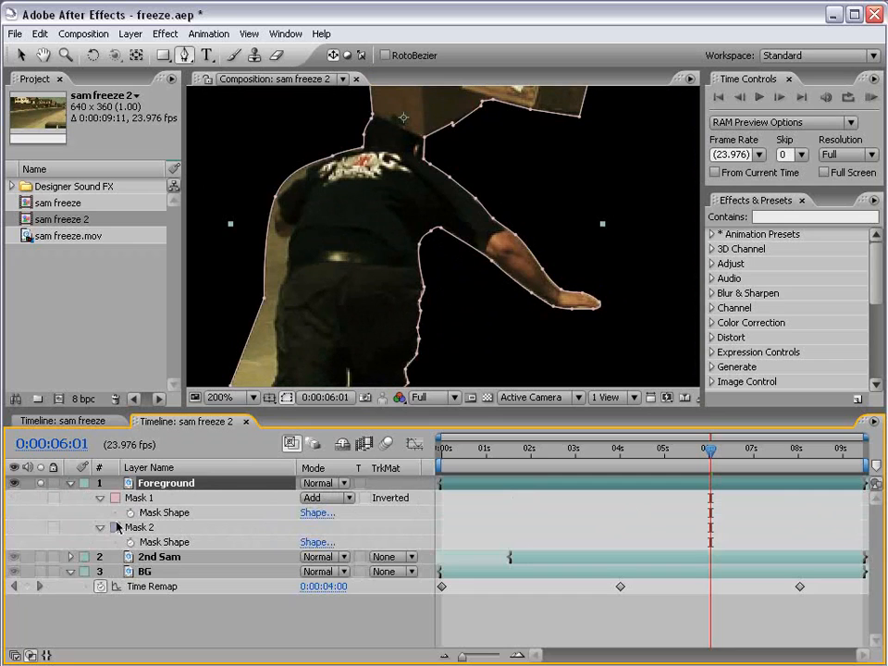
key("space")
scroll(353, 288, "down", 1)
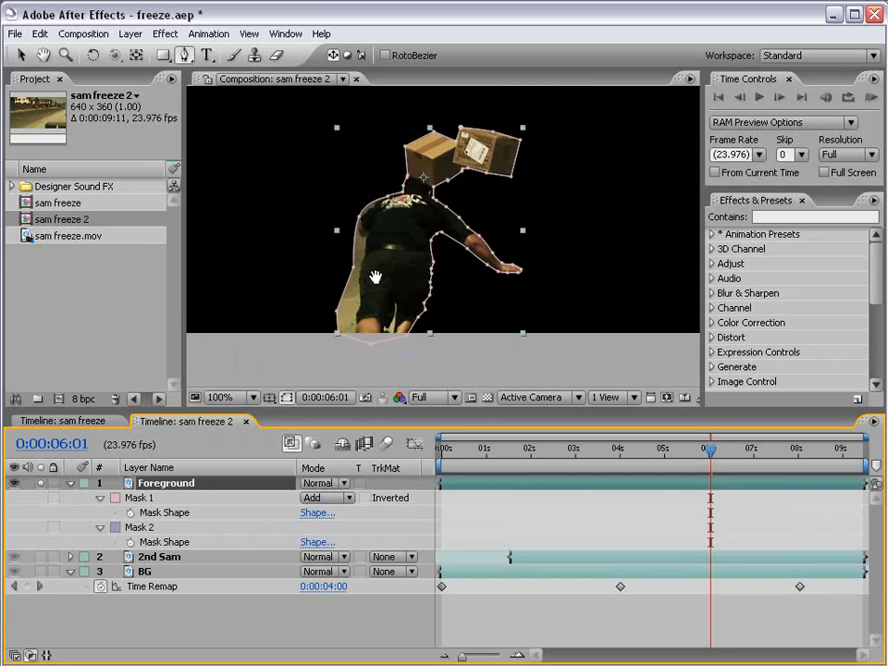
left_click(153, 500)
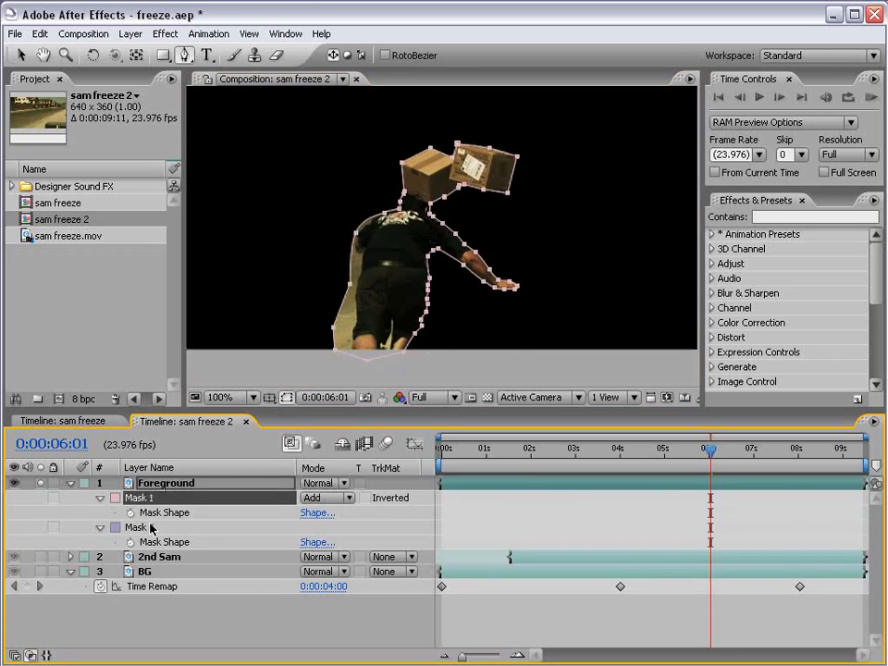
left_click(148, 530)
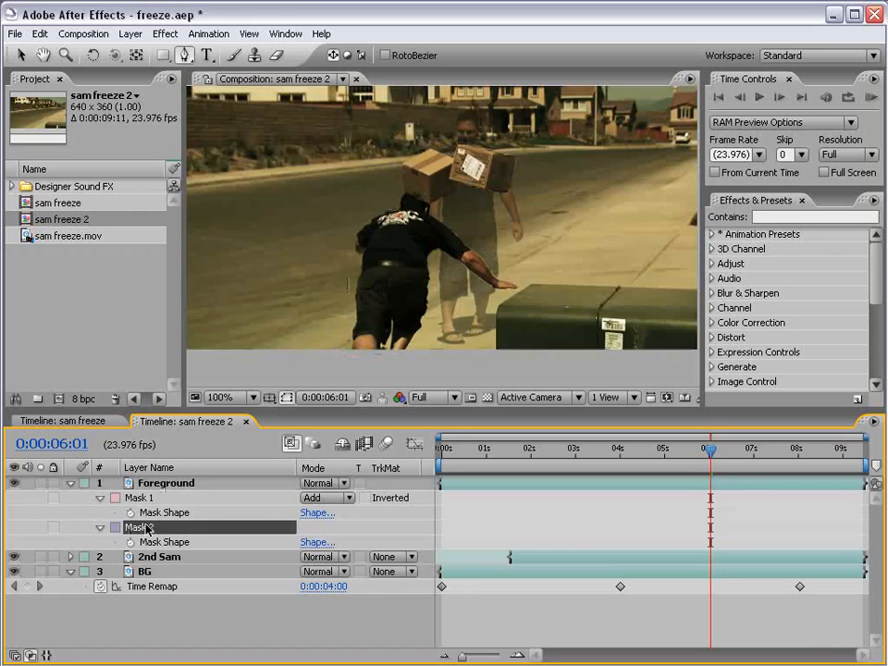
left_click(146, 529)
key("Delete")
Solo the Foreground layer and set its Mask 1 expansion to -0.5 pixels.
left_click(148, 499)
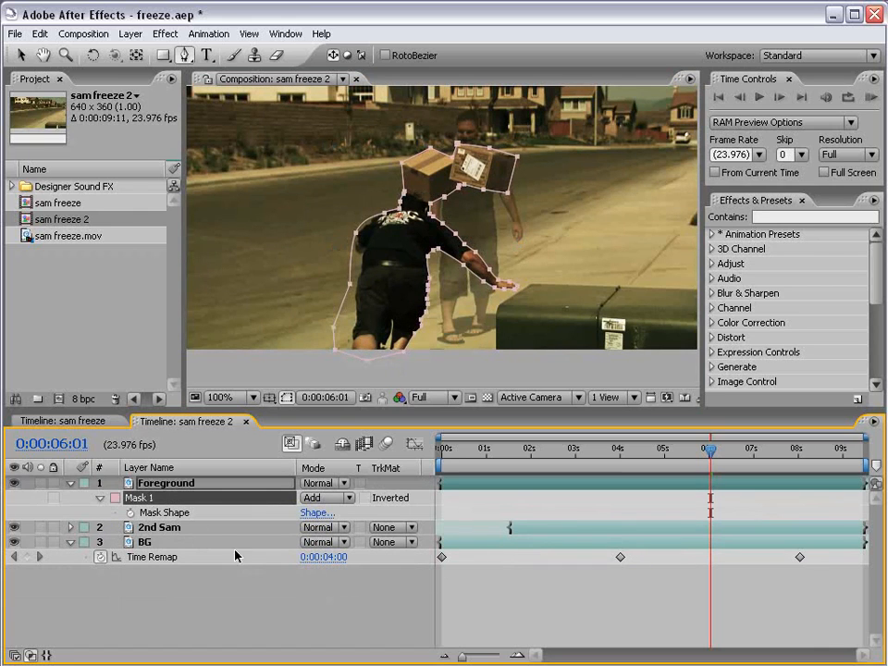
key("m")
key("m")
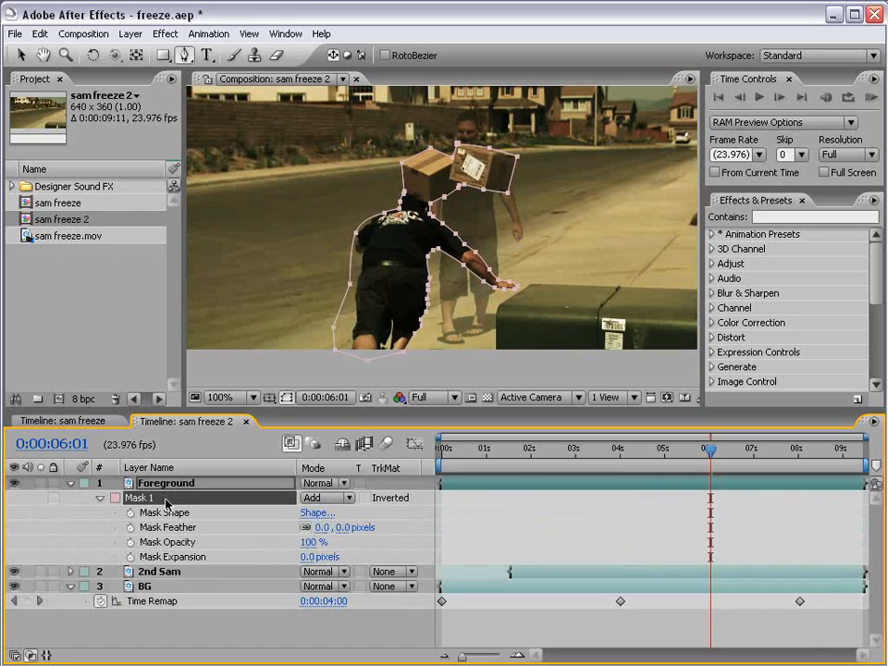
left_click(306, 557)
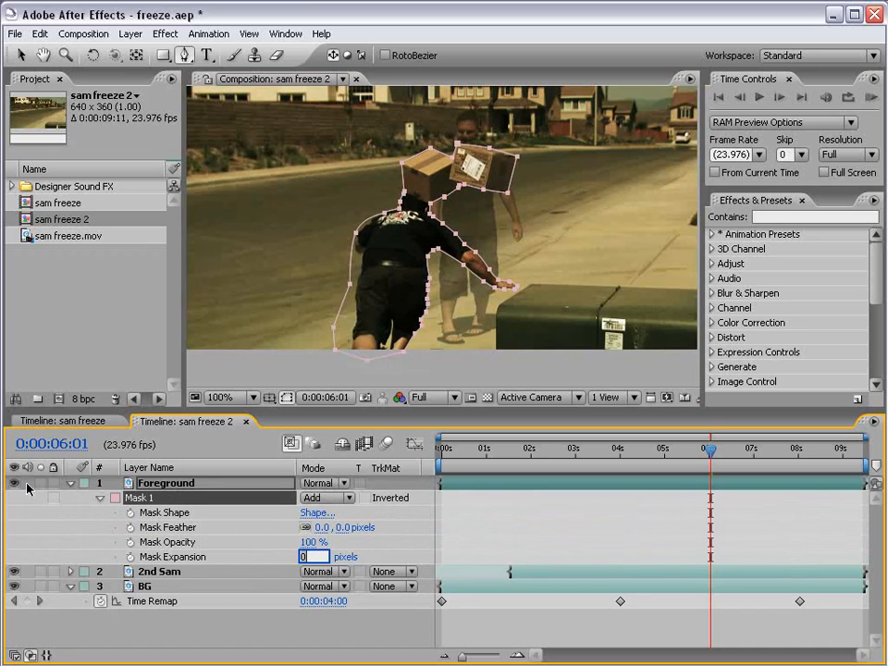
type("-1")
key("Return")
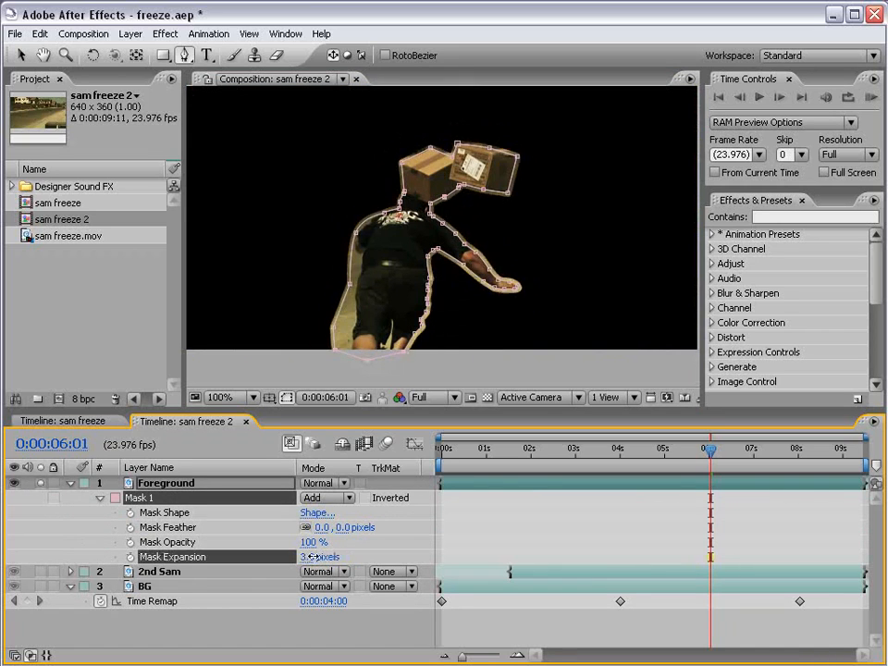
key("ctrl+z")
left_click(315, 558)
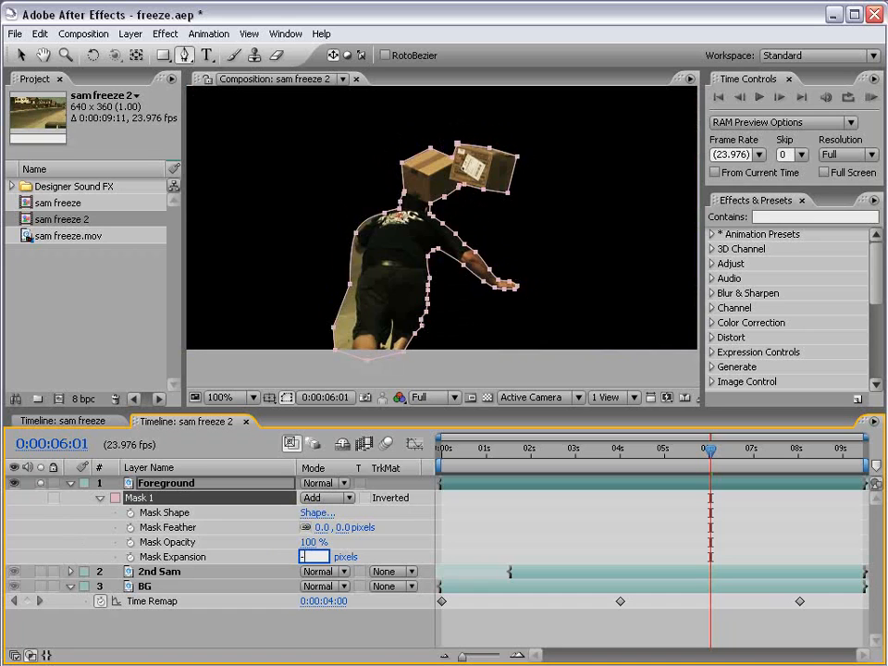
type("-.5")
key("Return")
Examine the edges of the soloed cutout around the shoulder, arm and torso up close.
key("period")
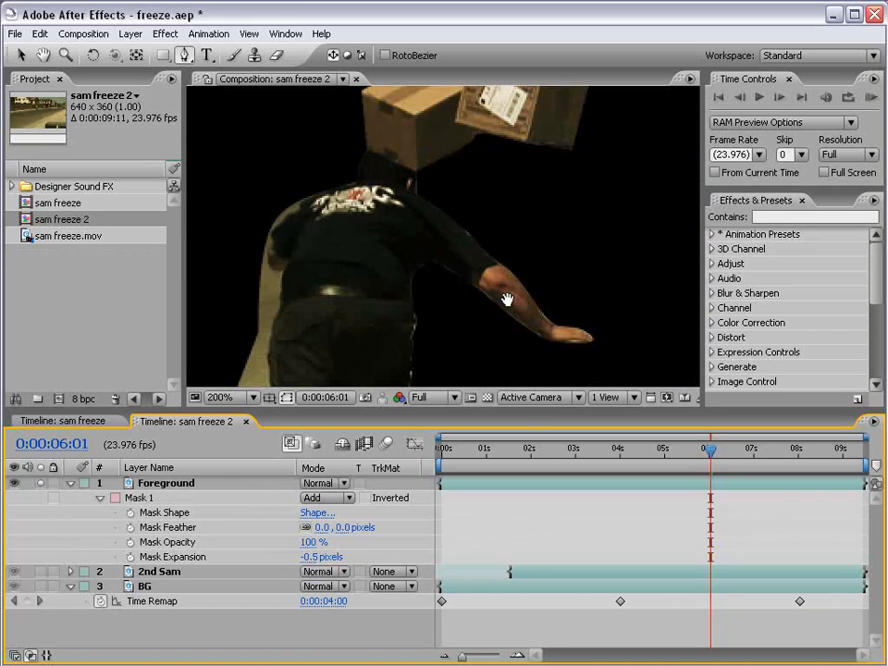
left_click_drag(491, 317, 477, 284)
left_click(569, 482)
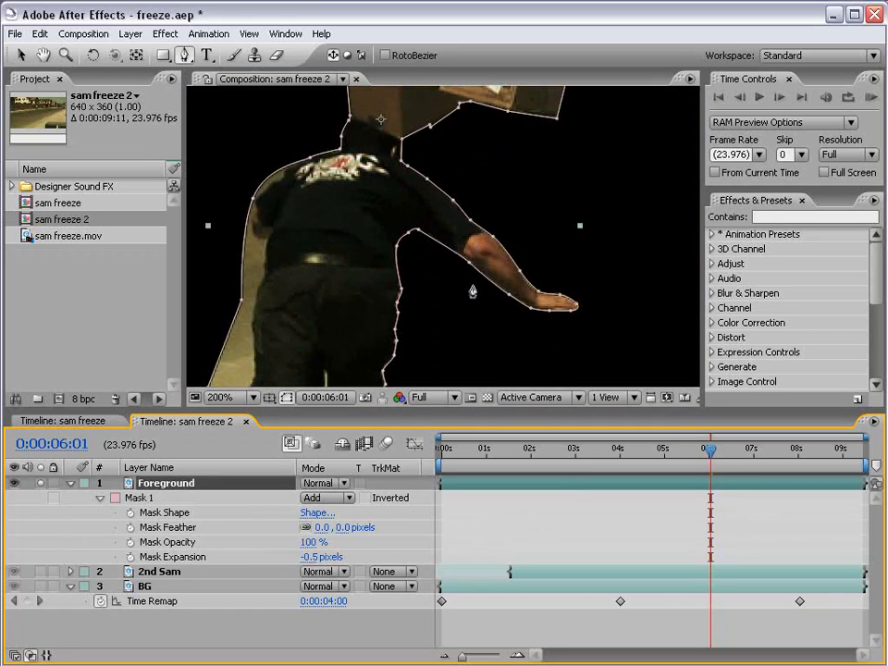
key("v")
left_click(556, 493)
key("period")
key("space")
left_click_drag(491, 292, 472, 319)
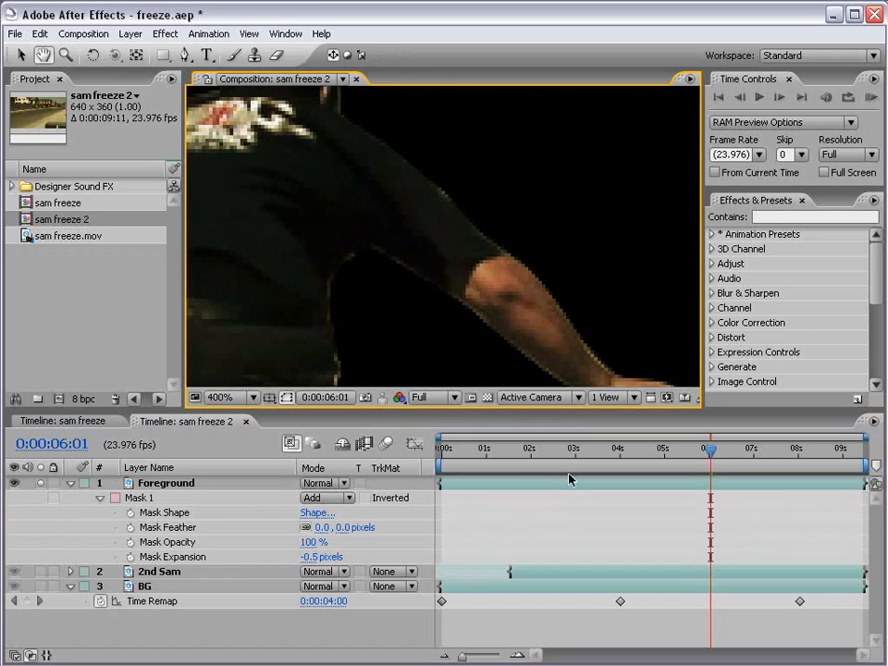
left_click(570, 485)
left_click(475, 219)
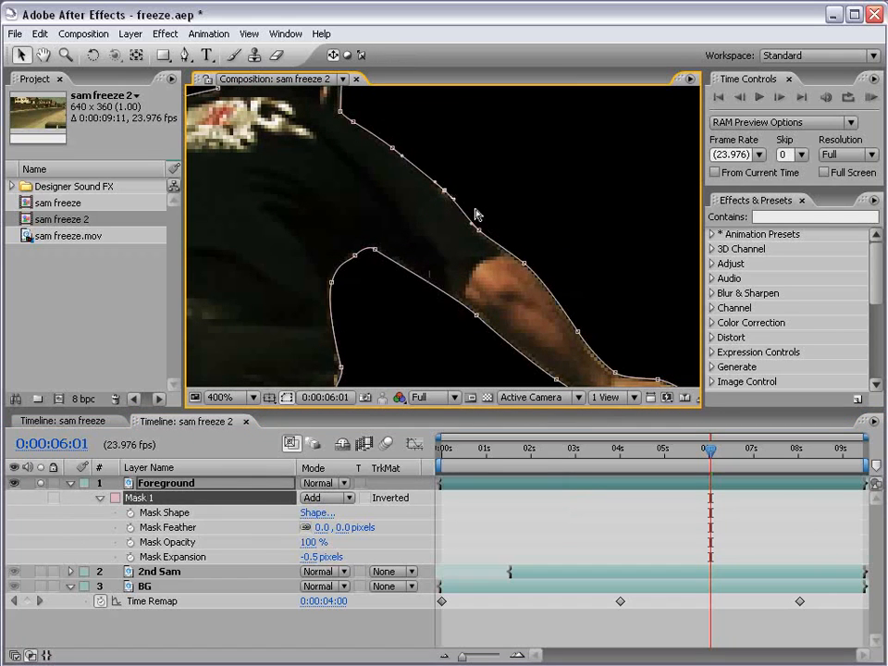
left_click(512, 505)
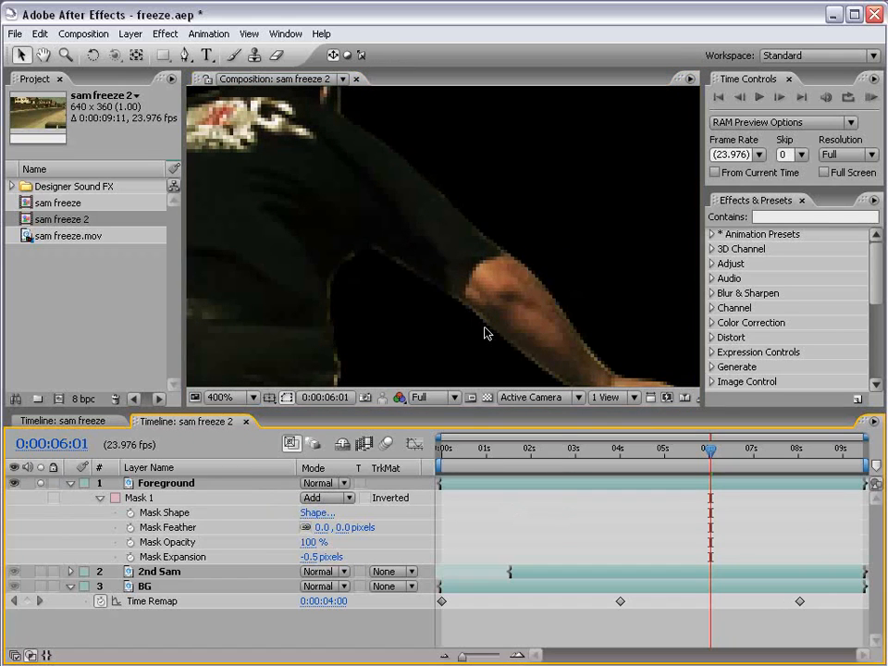
key("comma")
key("comma")
key("space")
left_click_drag(403, 277, 411, 282)
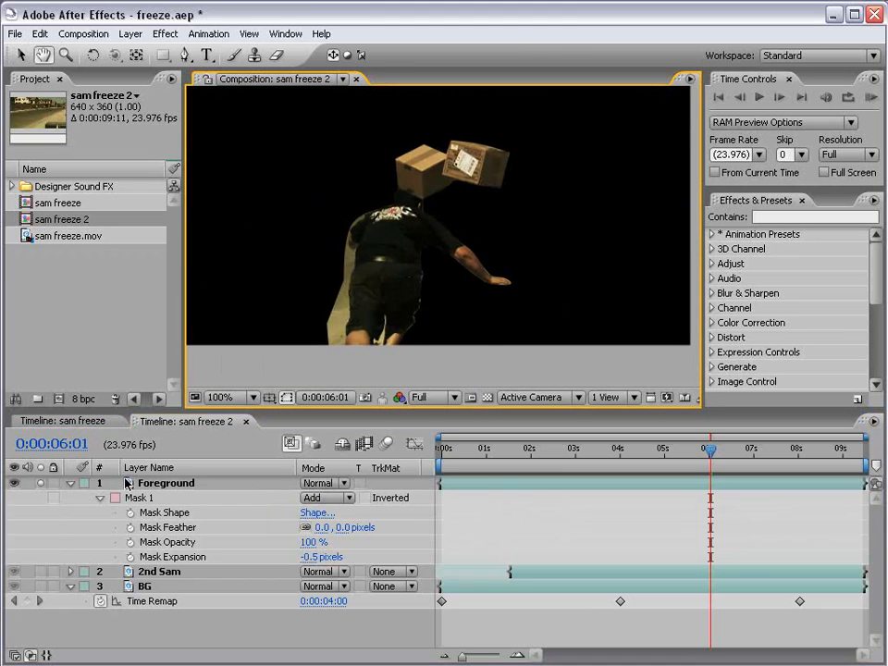
Turn off Foreground's solo and collapse the properties of Foreground and BG.
left_click(41, 483)
left_click(70, 483)
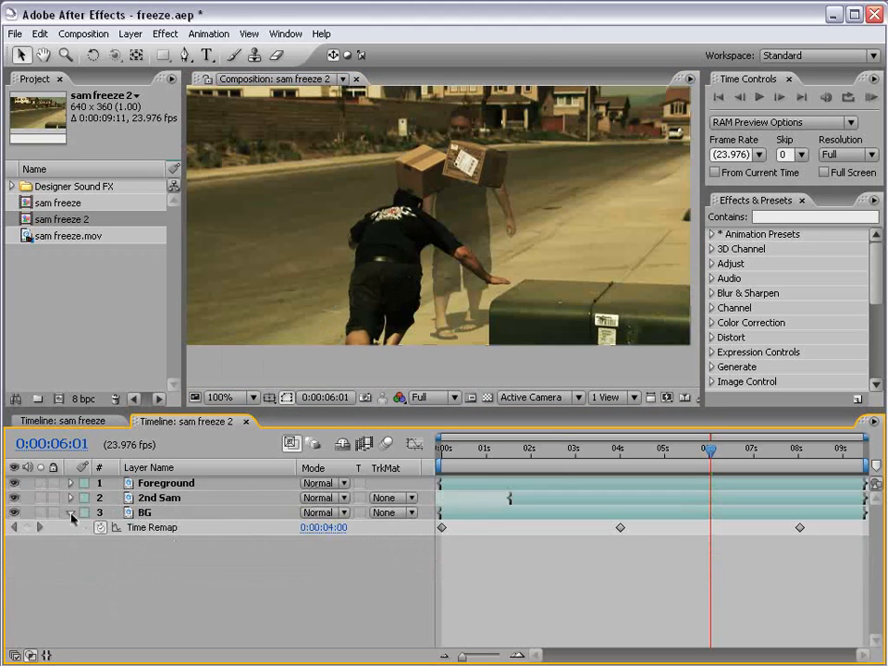
left_click(70, 513)
Reveal BG's Time Remap keyframes and trim the start of Foreground to the freeze keyframe at 0:00:04:00.
left_click_drag(532, 450, 618, 452)
left_click(545, 519)
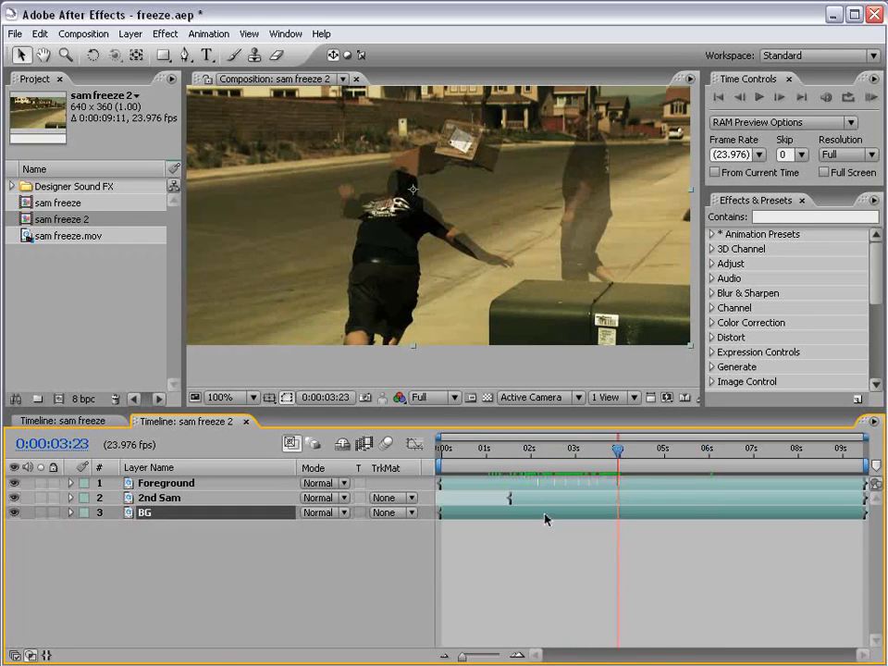
key("ctrl+alt+t")
left_click_drag(619, 450, 620, 451)
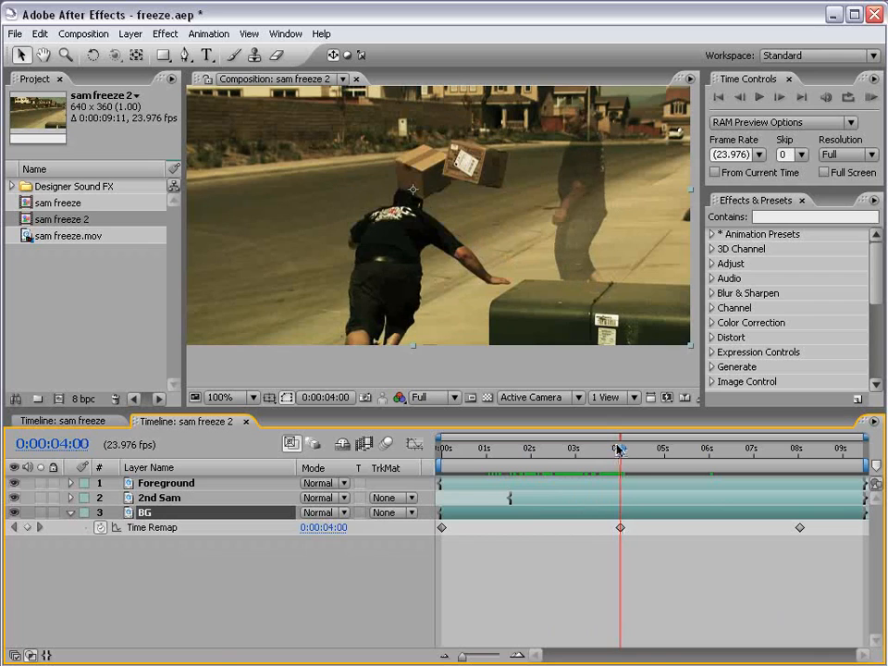
left_click(625, 485)
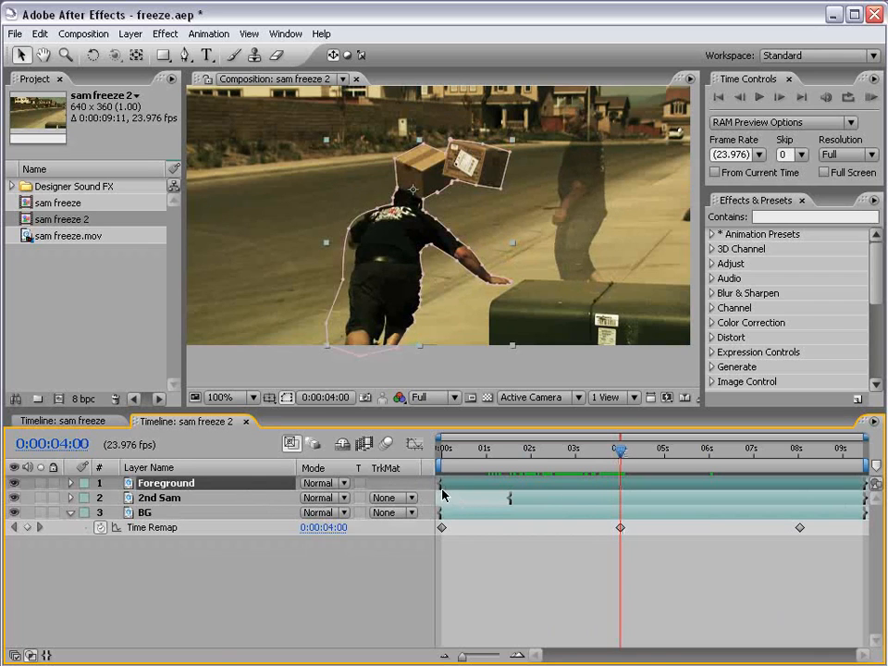
left_click_drag(441, 485, 800, 455)
Trim the end of Foreground to 0:00:08:00, the last frame before BG's final Time Remap keyframe.
key("Page_Up")
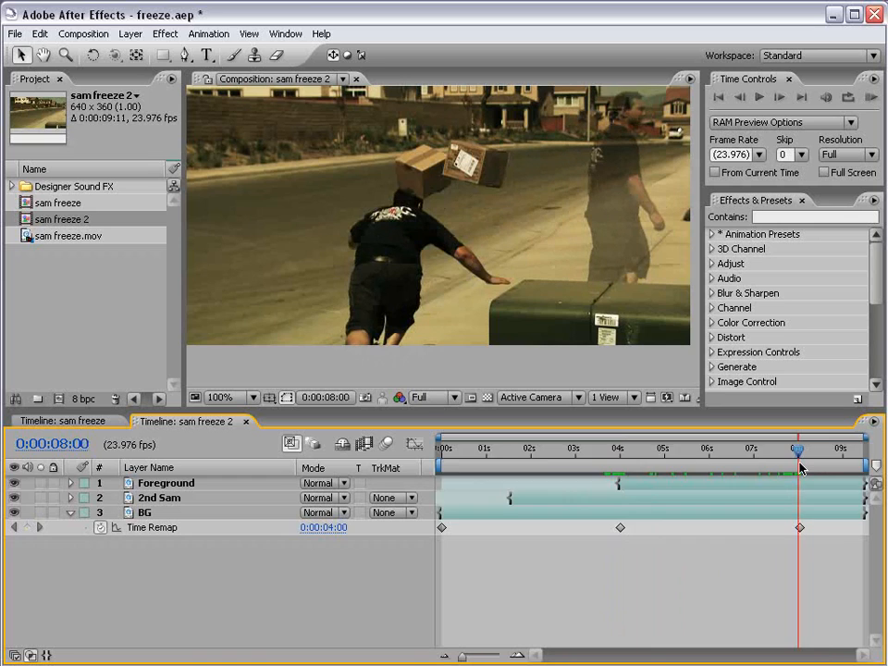
key("equal")
key("equal")
key("equal")
left_click_drag(797, 529, 663, 500)
left_click(664, 487)
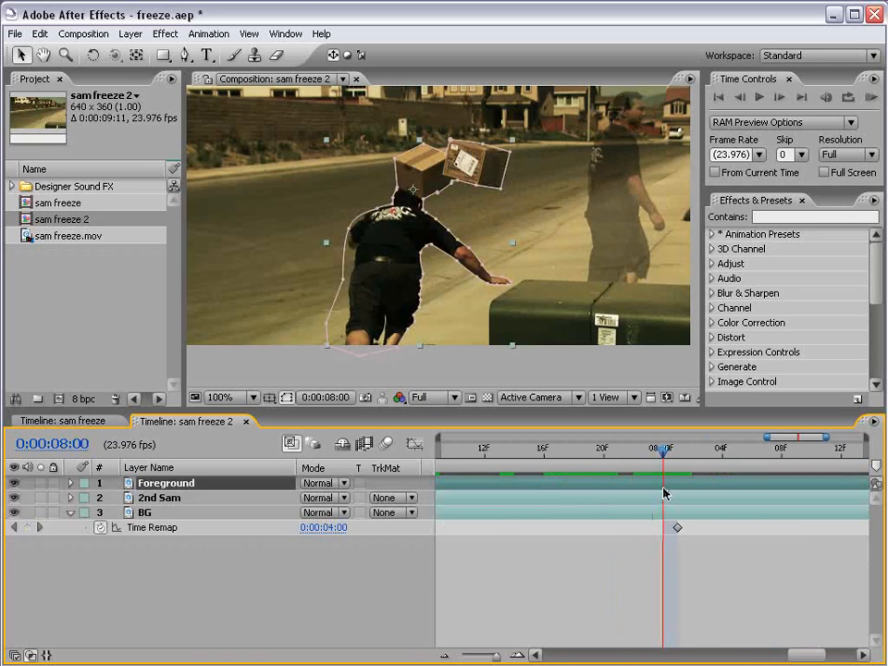
key("alt+bracketright")
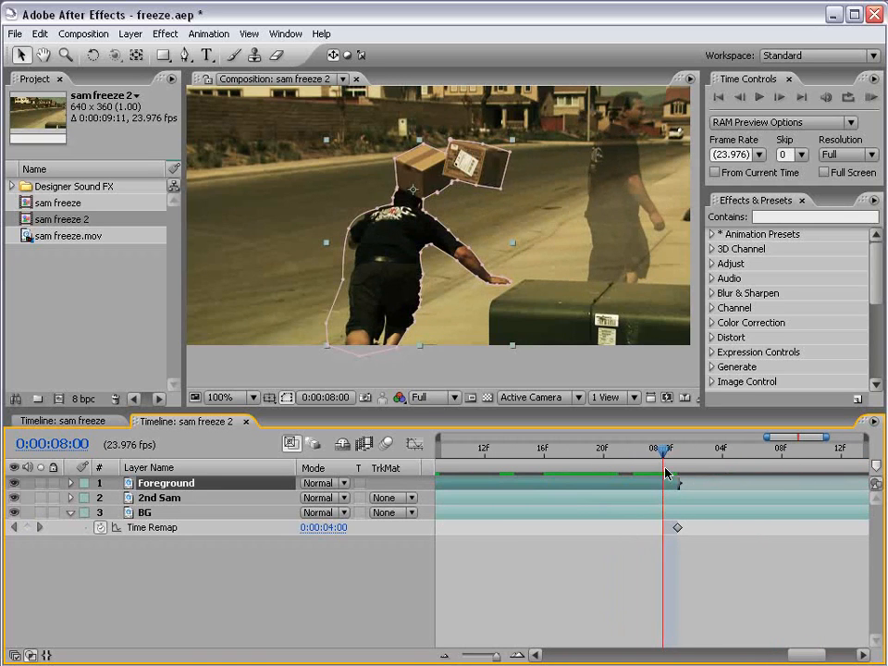
key("Page_Down")
left_click(630, 550)
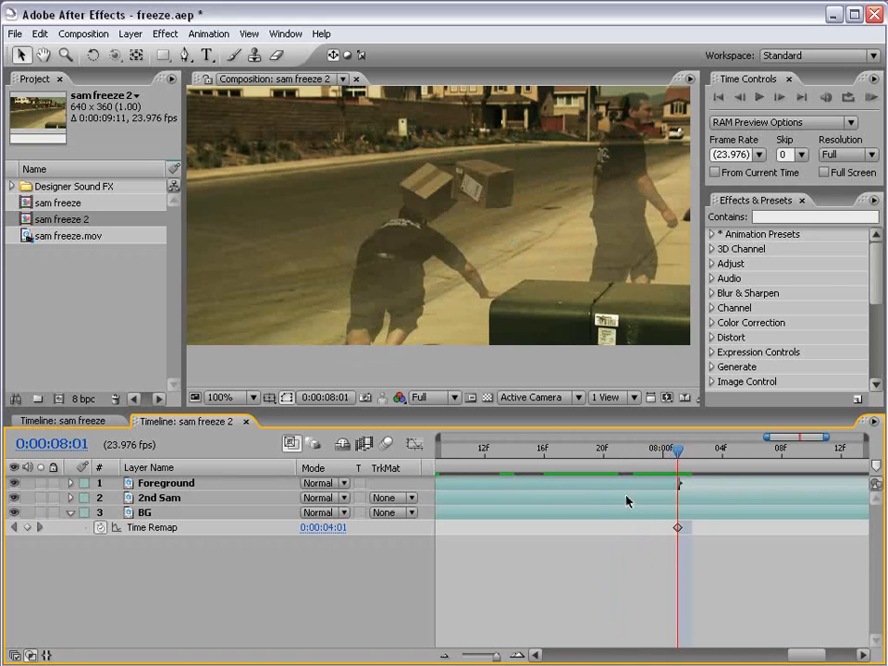
Set the 2nd Sam layer's opacity to 100%.
key("minus")
key("minus")
key("minus")
left_click_drag(549, 463, 515, 479)
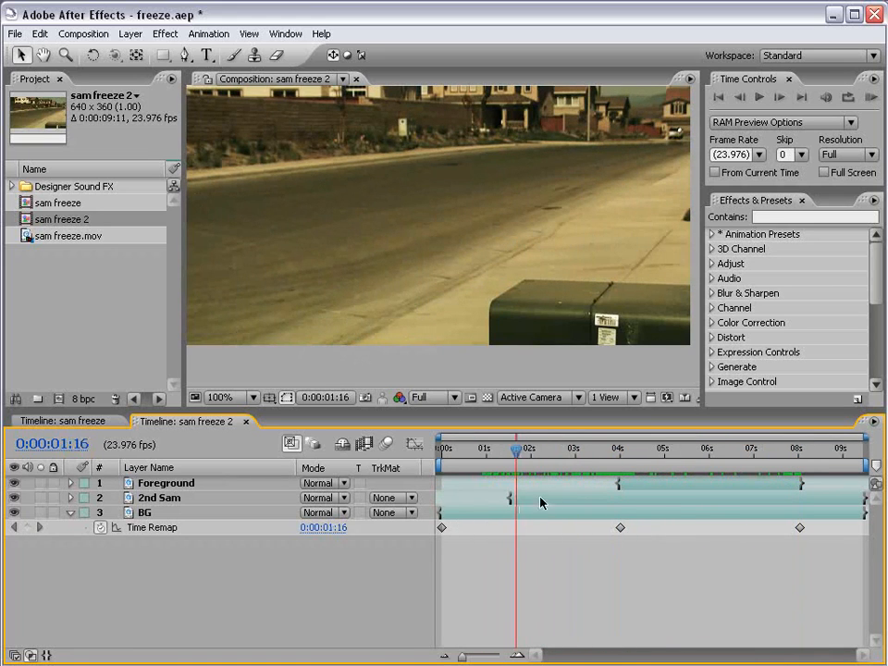
left_click(465, 501)
key("t")
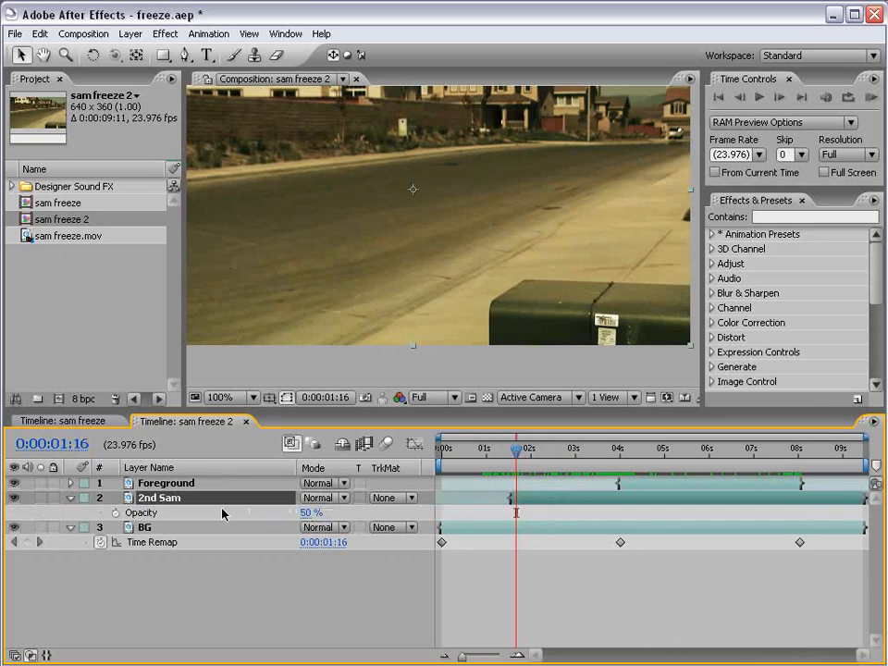
left_click_drag(305, 513, 488, 524)
Scrub through the composite and toggle 2nd Sam's visibility at 0:00:02:04 to check how it covers the background.
left_click_drag(574, 463, 715, 463)
scroll(486, 234, "down", 1)
key("space")
left_click_drag(486, 235, 502, 261)
scroll(493, 258, "up", 1)
left_click_drag(610, 463, 542, 489)
left_click(537, 458)
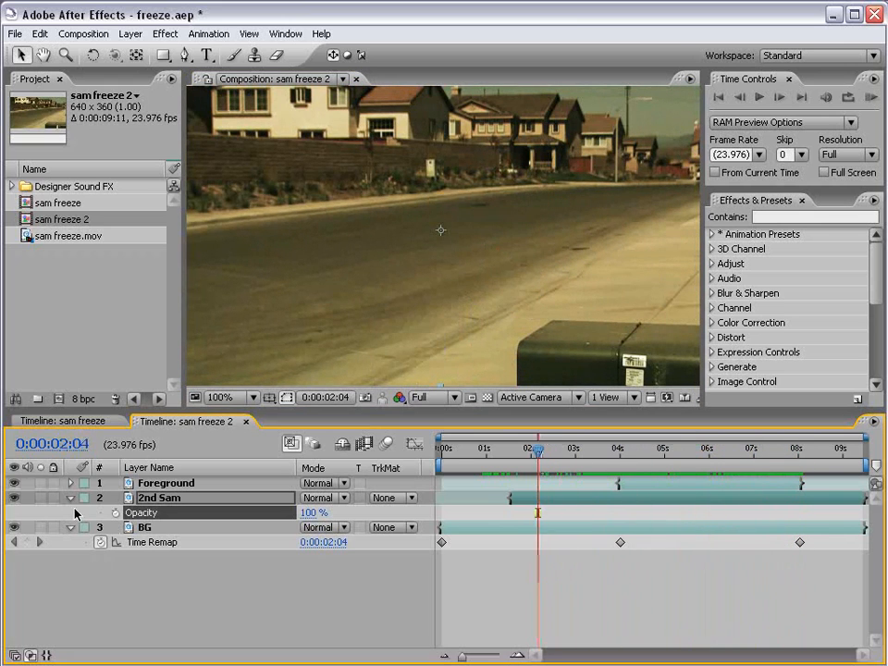
left_click(17, 499)
left_click(17, 499)
Solo 2nd Sam and draw a rectangular mask over about the right quarter of the frame at 0:00:02:23.
left_click(183, 499)
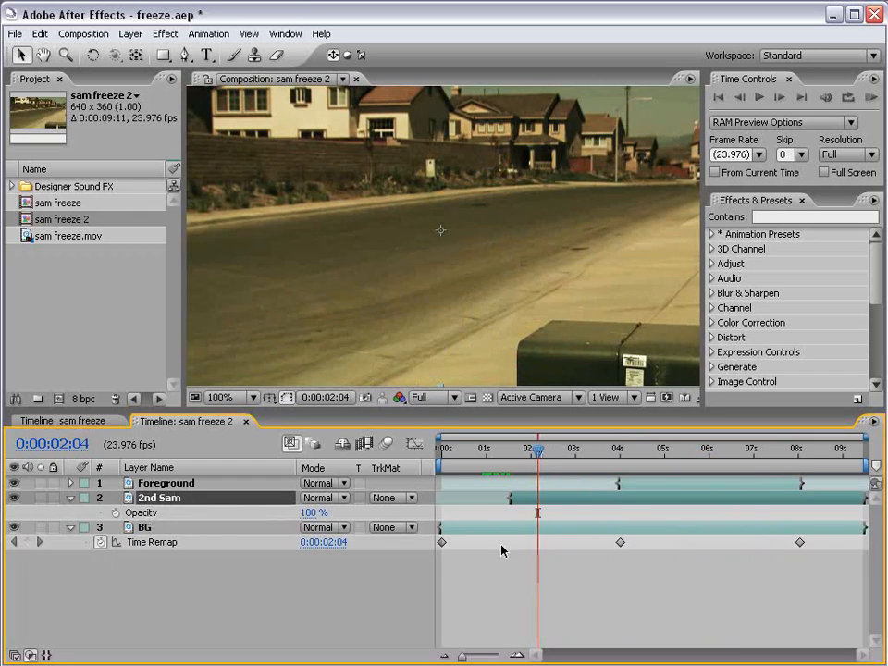
scroll(491, 262, "down", 1)
left_click_drag(475, 211, 476, 236)
left_click(162, 59)
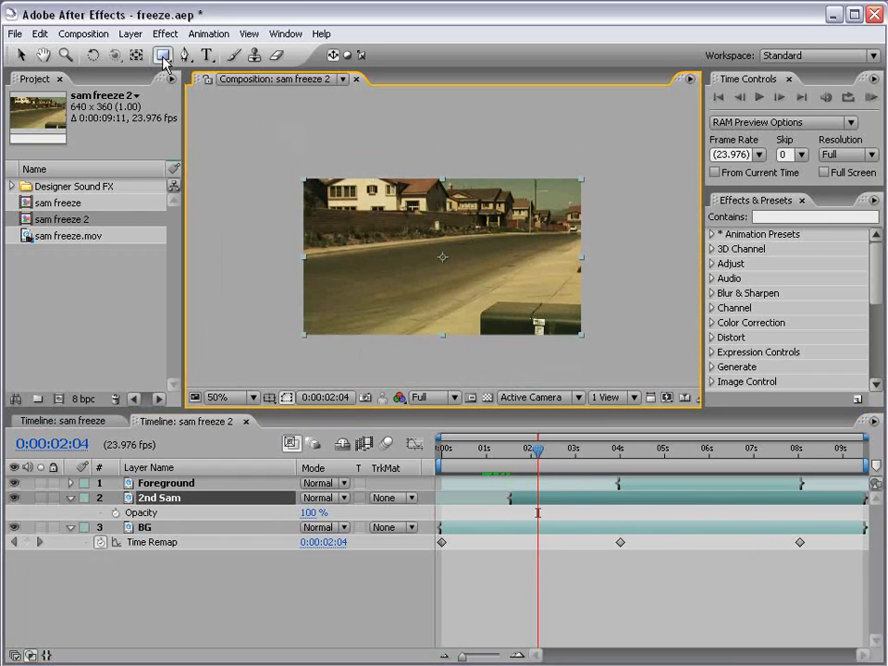
key("space")
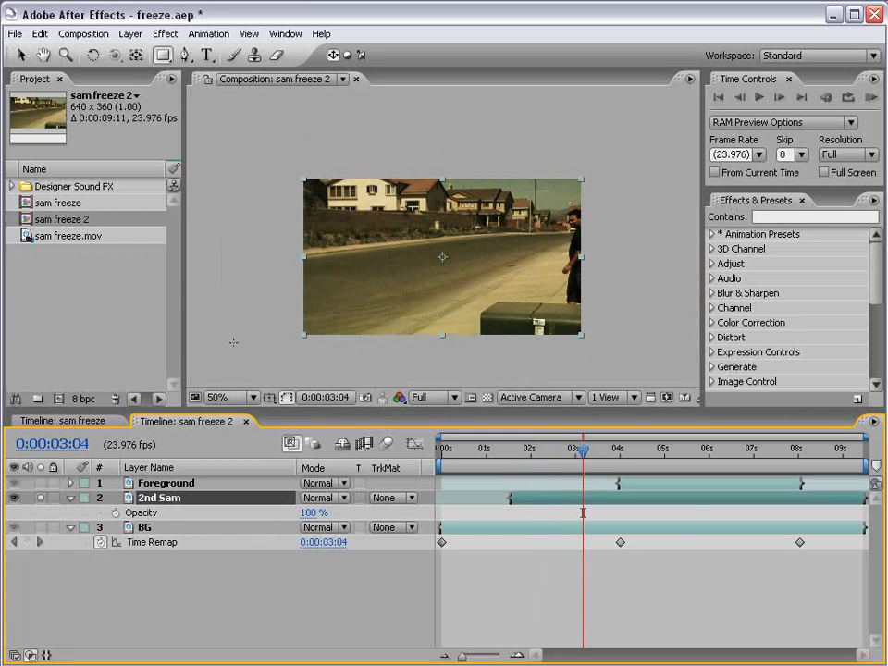
left_click_drag(555, 274, 496, 272)
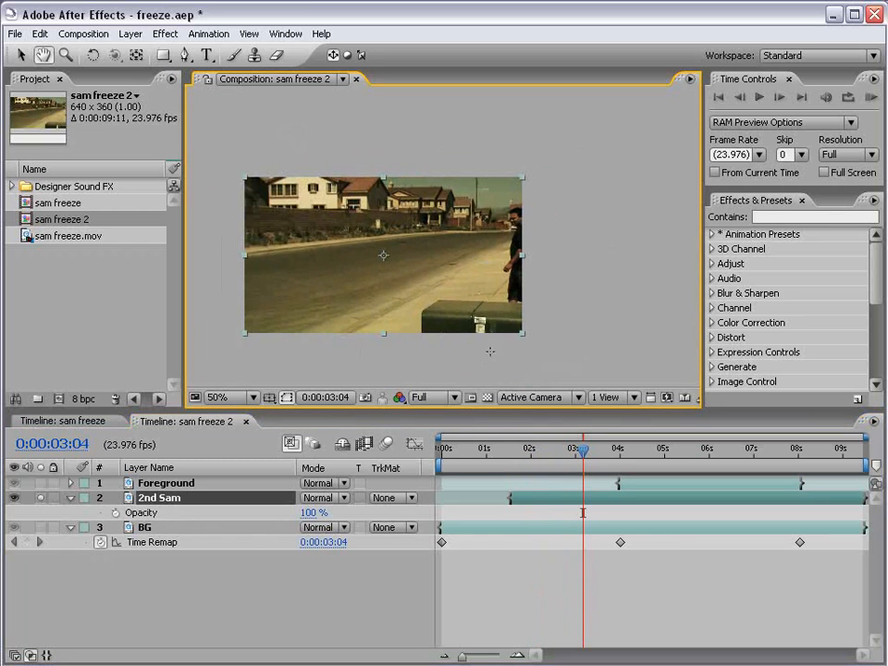
mouse_move(588, 452)
left_mouse_down()
mouse_move(561, 453)
mouse_move(574, 453)
left_mouse_up()
key("q")
mouse_move(458, 142)
left_mouse_down()
mouse_move(573, 359)
mouse_move(604, 359)
left_mouse_up()
Keyframe the 2nd Sam mask shape at 0:00:02:23, and extend its left edge at 0:00:05:05 and shortly after to keep the walking man inside.
key("m")
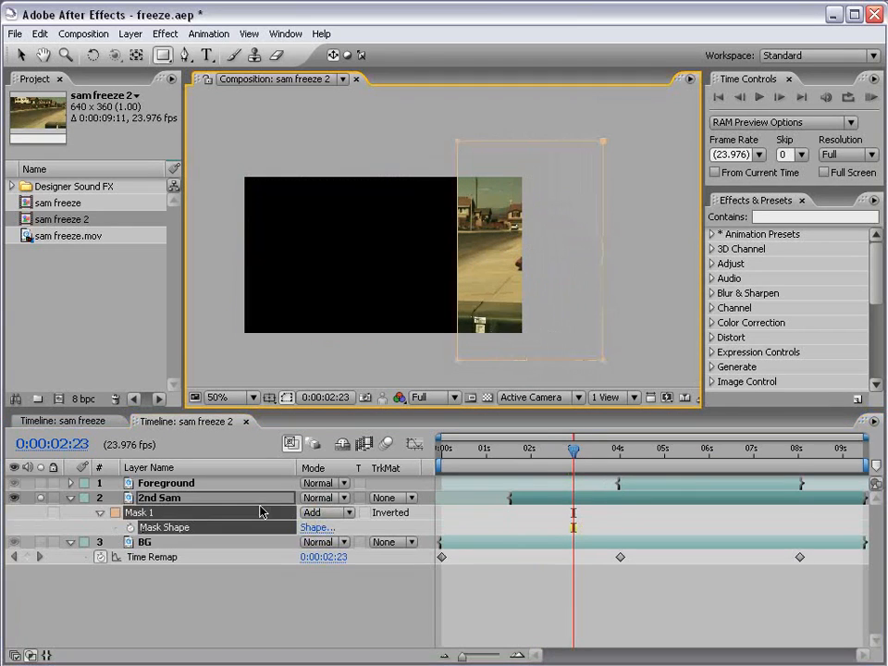
left_click(130, 528)
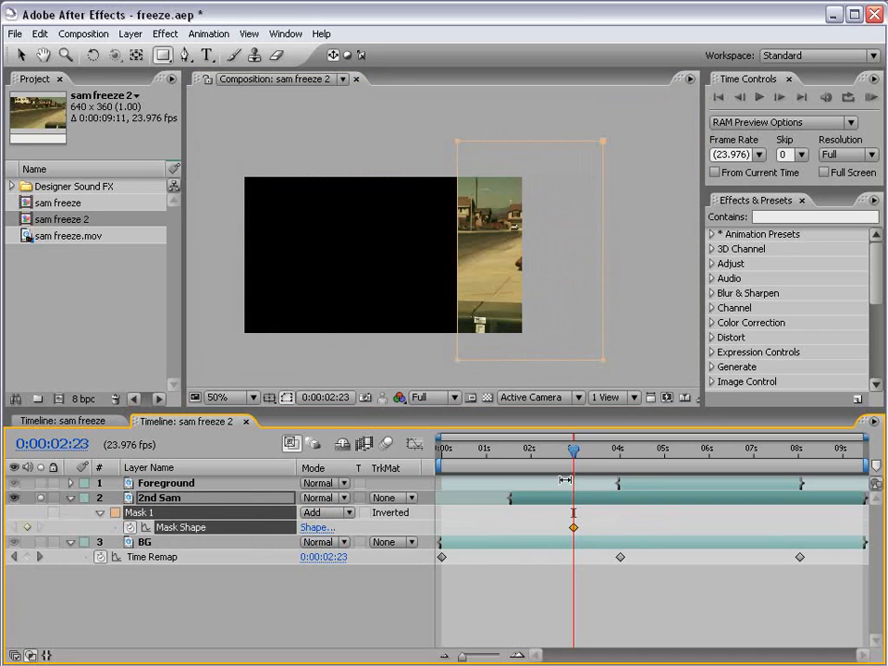
left_click_drag(576, 451, 675, 452)
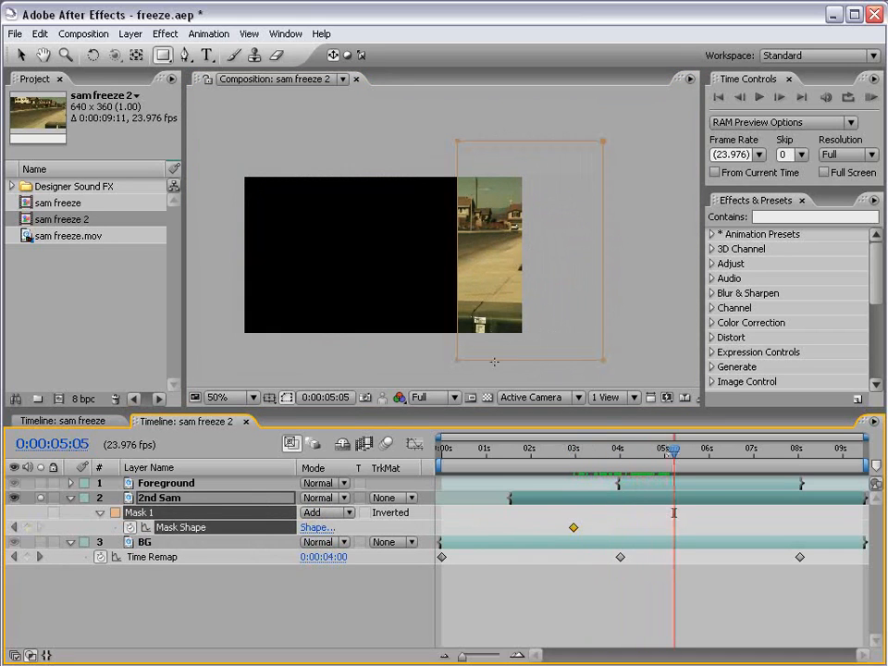
key("v")
left_click_drag(457, 364, 392, 364)
scroll(408, 257, "up", 2)
left_click_drag(685, 470, 694, 469)
scroll(417, 263, "down", 2)
left_click_drag(417, 354, 403, 350)
Keyframe the mask's left edge at 0:00:07:06, 0:00:07:21 and near the clip's end, following the man as he walks back out to the right.
left_click_drag(695, 451, 766, 451)
left_click_drag(408, 351, 412, 351)
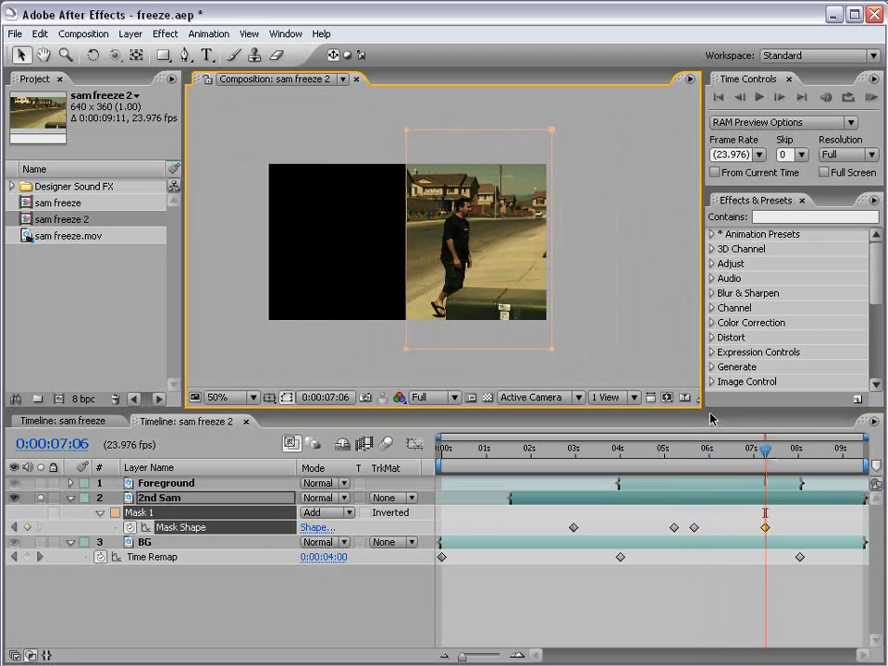
left_click_drag(777, 451, 793, 450)
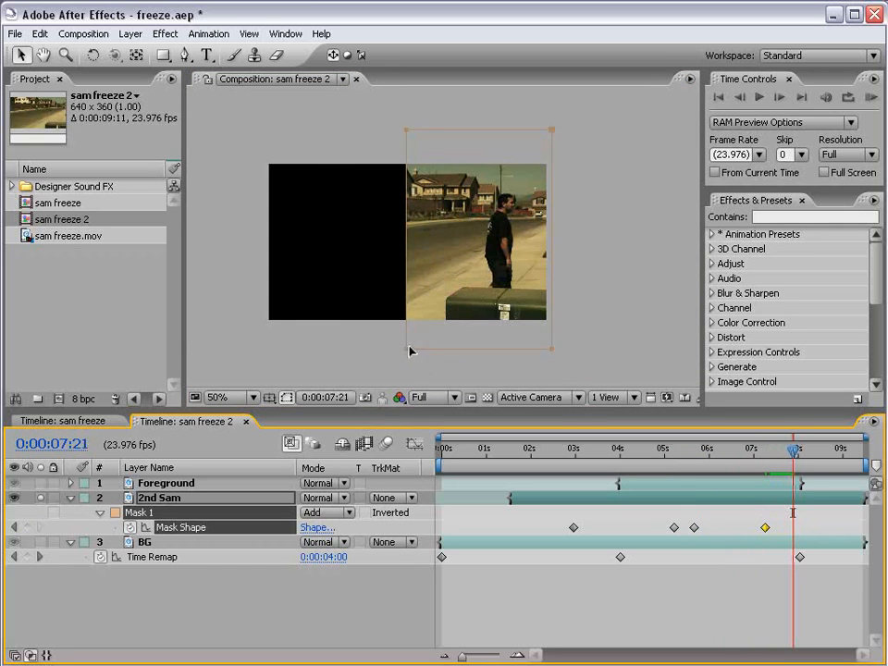
left_click_drag(412, 351, 466, 352)
left_click_drag(803, 453, 836, 454)
left_click_drag(461, 351, 555, 344)
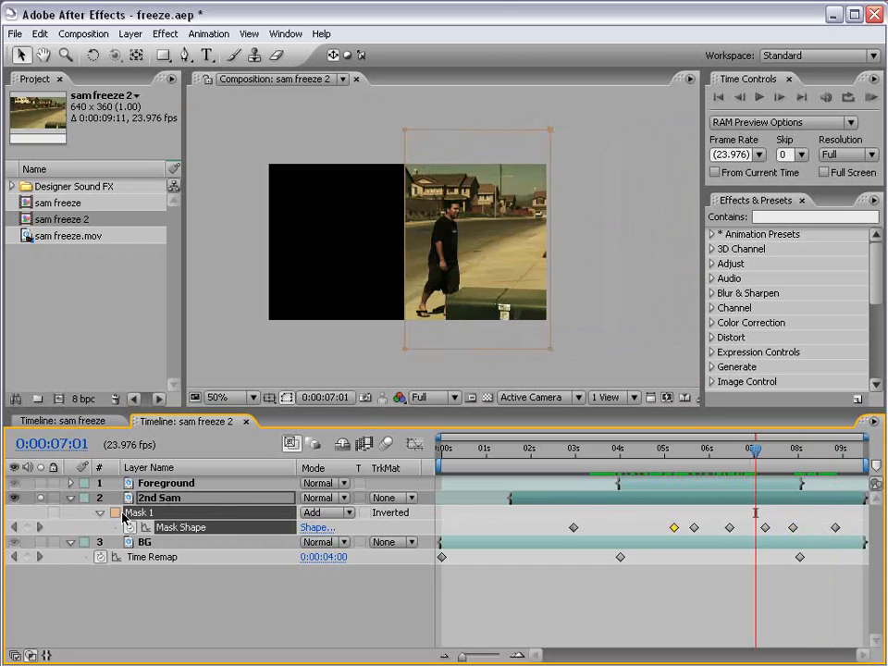
Set the 2nd Sam mask's expansion to 15 pixels and its feather to 25 pixels.
key("m")
key("m")
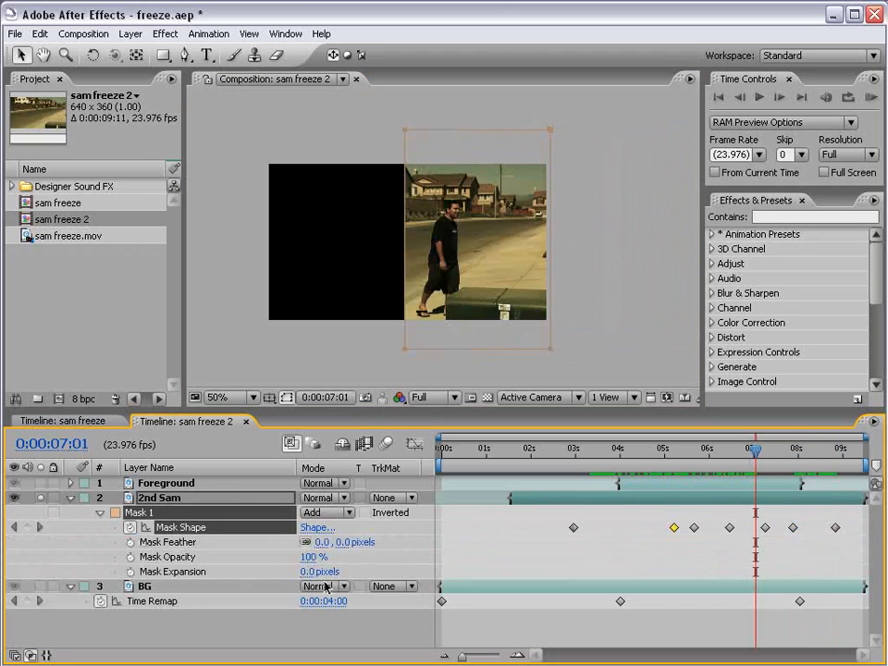
left_click_drag(306, 572, 318, 576)
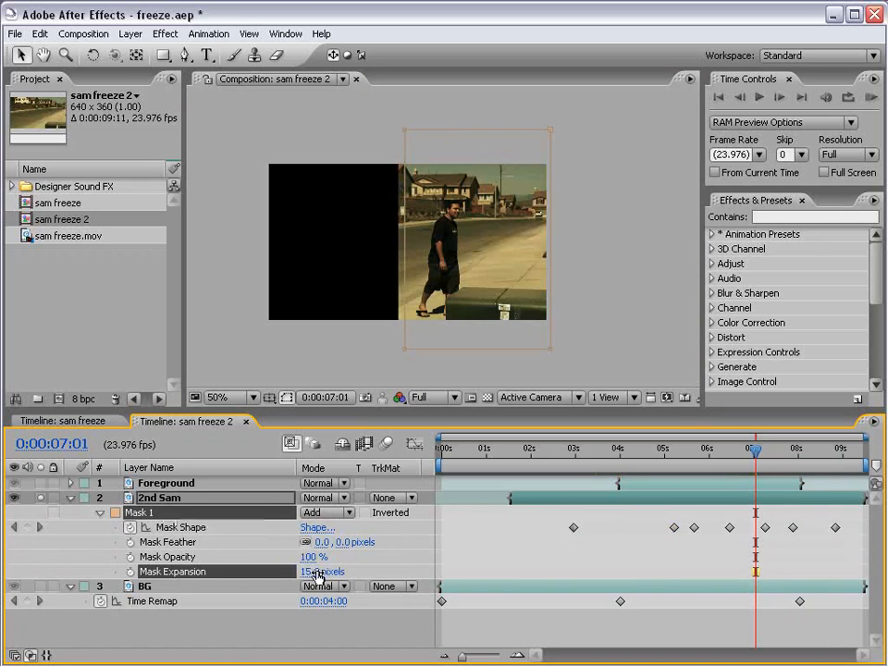
left_click(340, 542)
type("2")
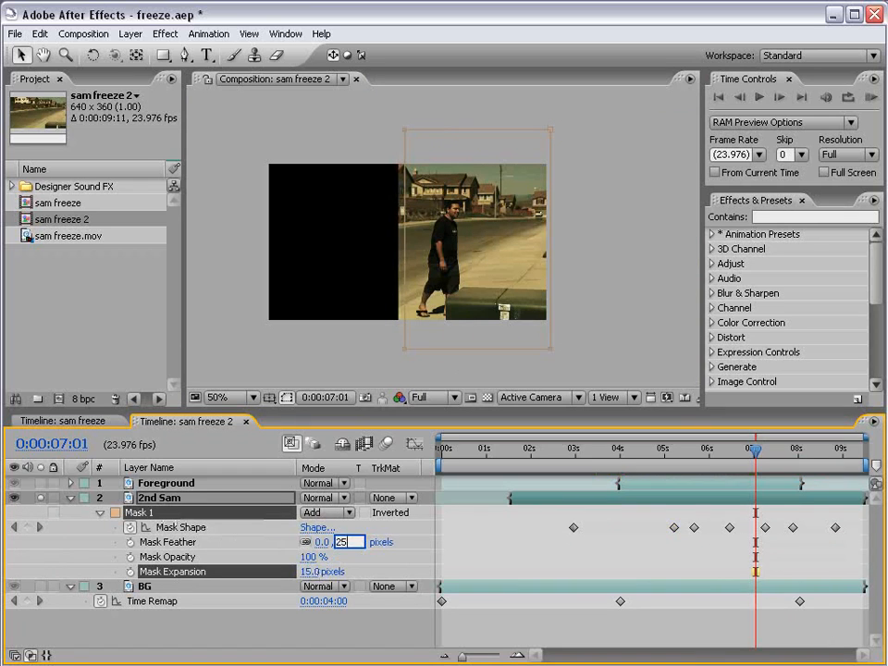
type("5")
key("Return")
scroll(363, 268, "up", 1)
key("h")
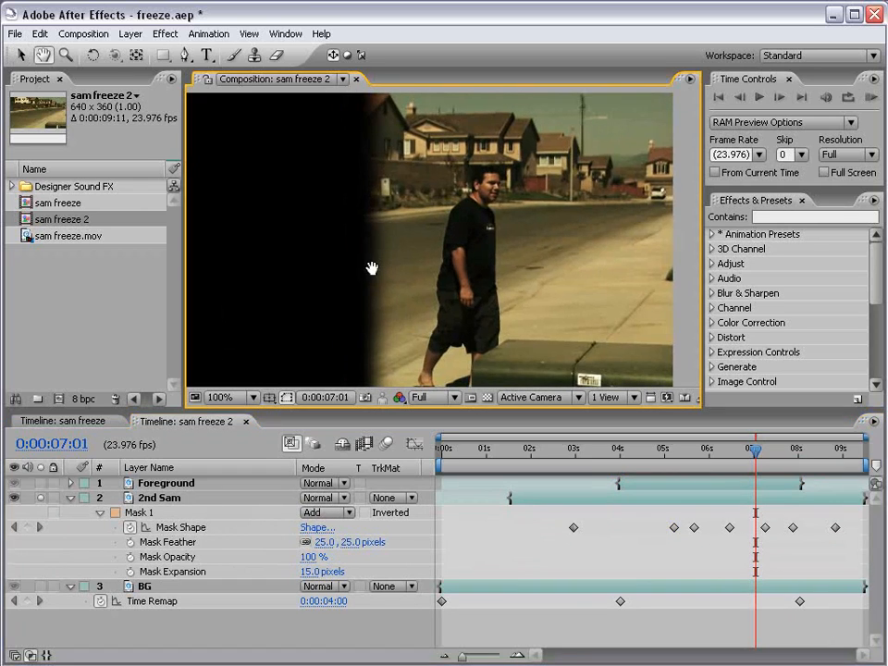
Collapse the 2nd Sam and BG layer properties and turn off solo so that all three layers display.
left_click_drag(756, 451, 662, 454)
key("v")
scroll(422, 277, "down", 1)
left_click(69, 500)
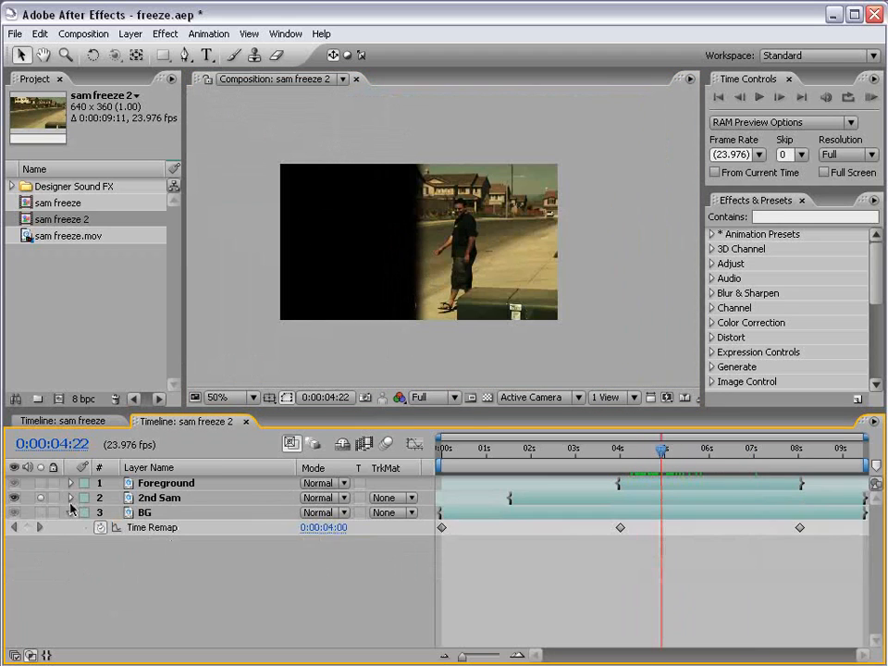
left_click(70, 514)
left_click(41, 513, "alt")
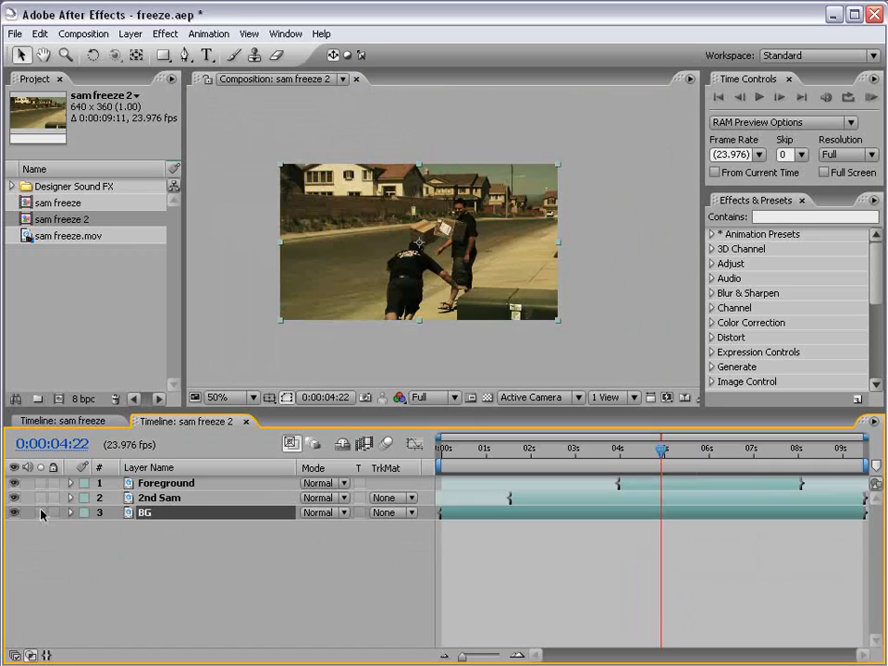
left_click(41, 513)
left_click(488, 326)
Examine the foreground man's outstretched arm from 0:00:03:22 to 0:00:04:06, around the start of the freeze.
left_click_drag(477, 463, 619, 471)
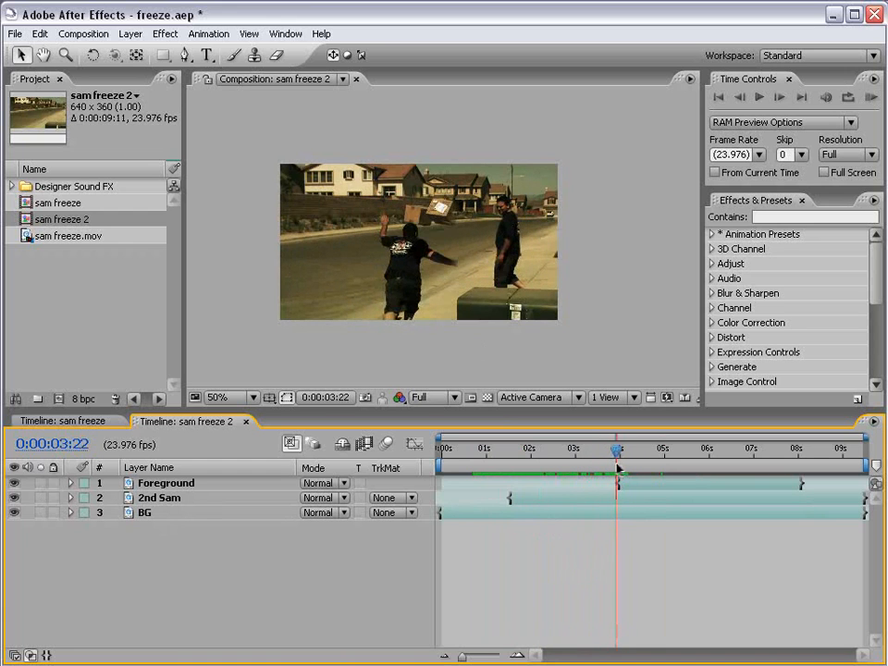
scroll(533, 278, "up", 1)
key("h")
left_click_drag(433, 359, 430, 323)
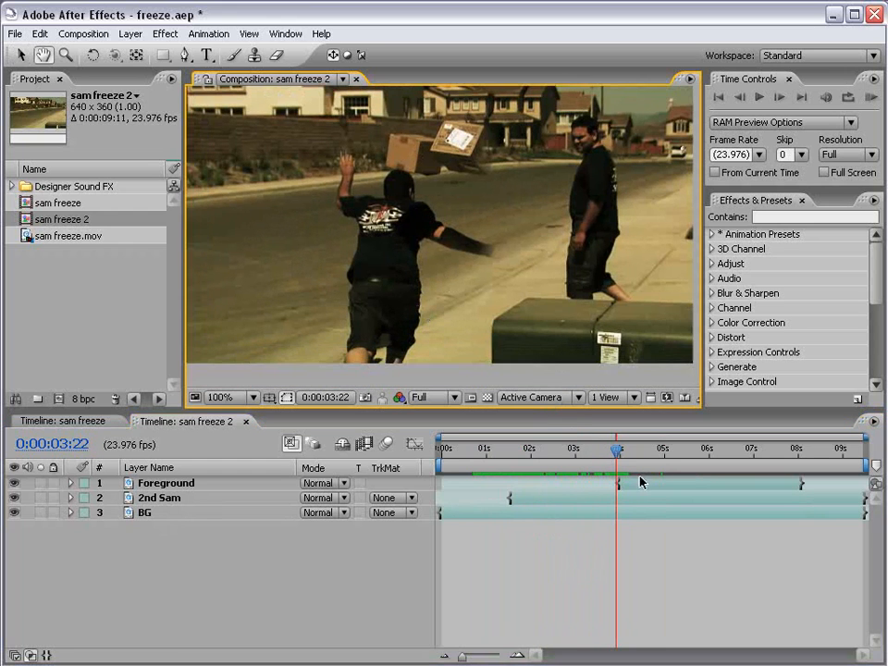
key("space")
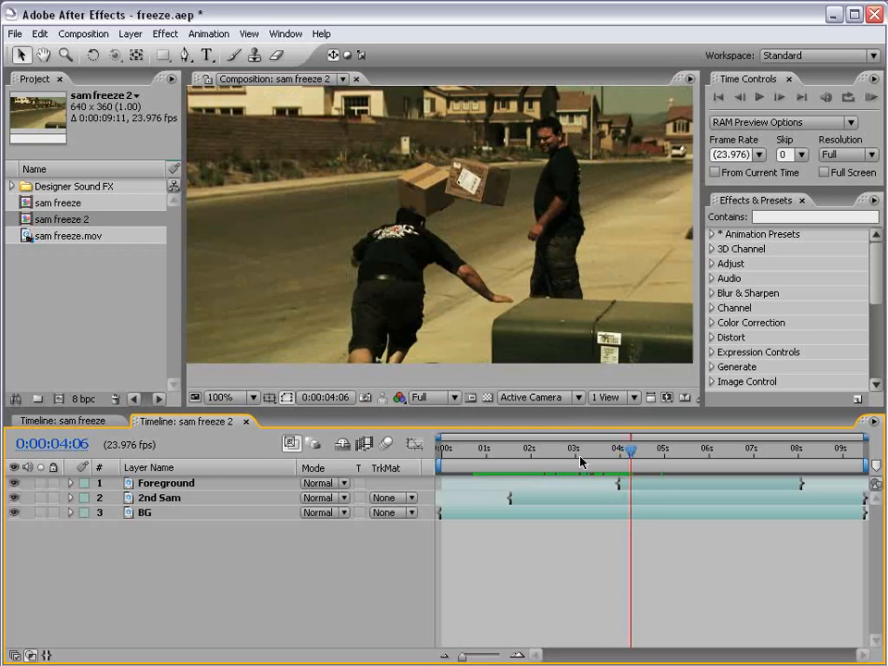
left_click_drag(630, 452, 617, 455)
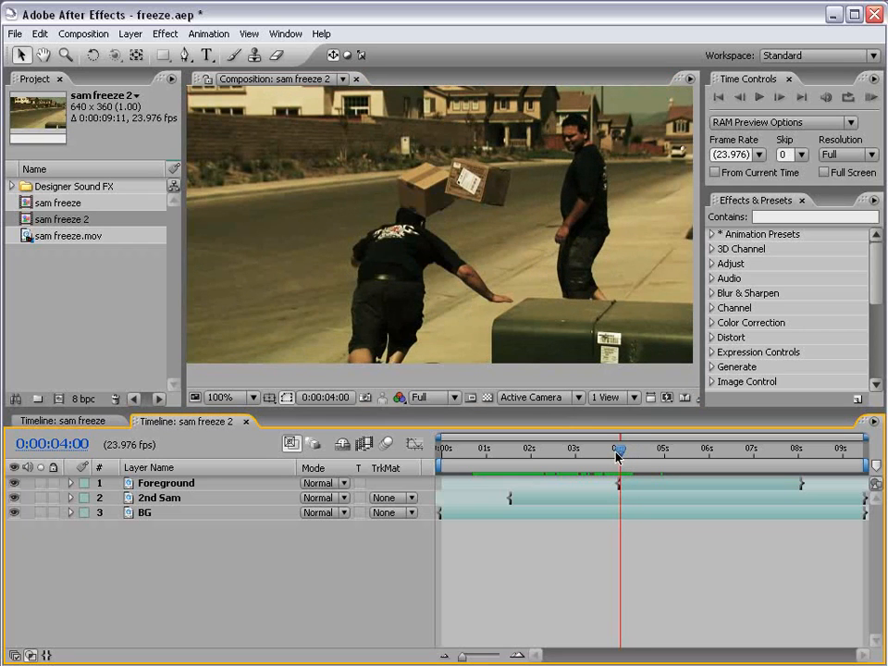
key("Page_Up")
Reshape the 2nd Sam mask at 0:00:03:23 and just after 0:00:04:00, pulling its lower-left corner away from the foreground man's hand.
left_click(592, 498)
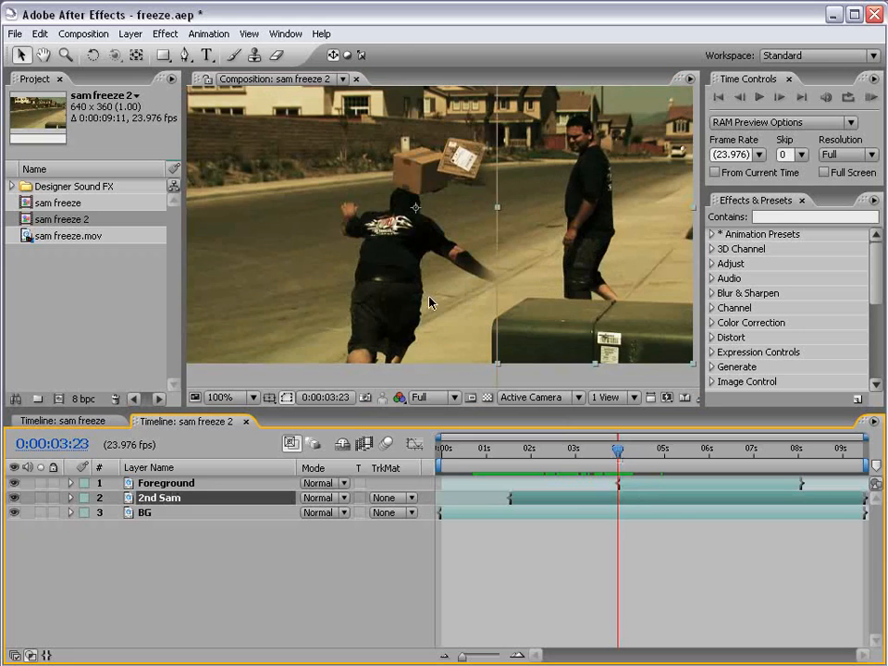
scroll(428, 259, "down", 1)
left_click_drag(517, 230, 510, 230)
scroll(448, 304, "up", 1)
left_click_drag(448, 304, 436, 247)
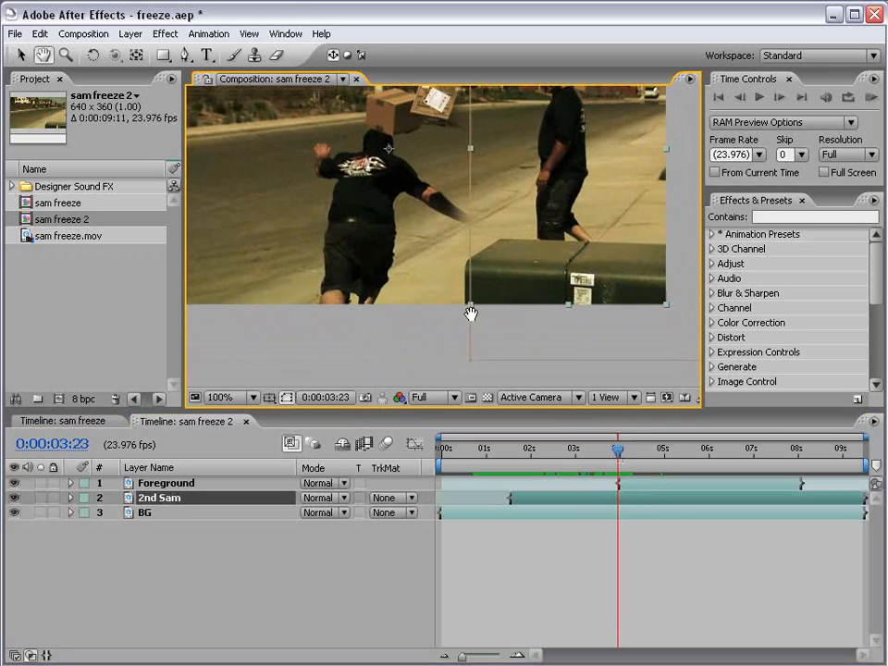
left_click_drag(481, 360, 530, 339)
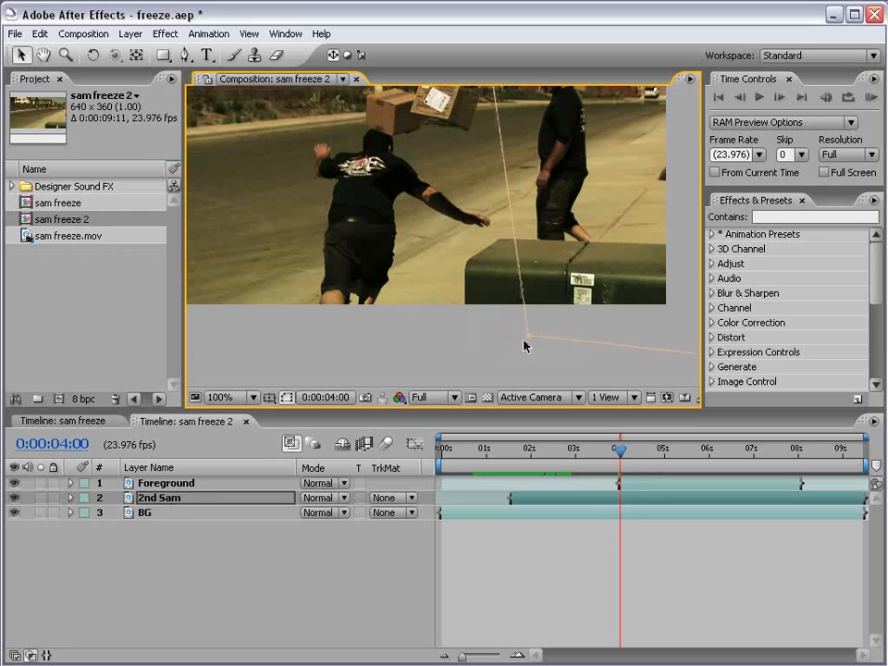
key("Page_Down")
key("Page_Down")
left_click_drag(517, 341, 530, 337)
Step back frame by frame to 0:00:03:14 to check the reshaped mask, and reveal the 2nd Sam Mask Shape keyframes.
key("Page_Up")
key("Page_Up")
key("Page_Up")
key("Page_Up")
key("Page_Up")
key("Page_Up")
key("Page_Up")
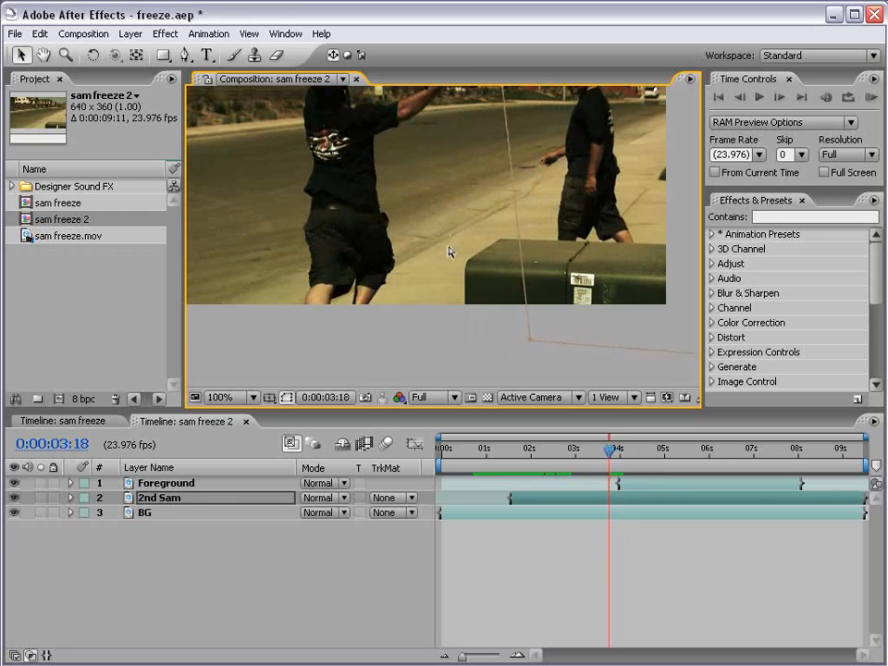
scroll(447, 255, "down", 1)
left_click_drag(450, 191, 441, 240)
key("Page_Up")
key("Page_Up")
key("Page_Up")
key("Page_Up")
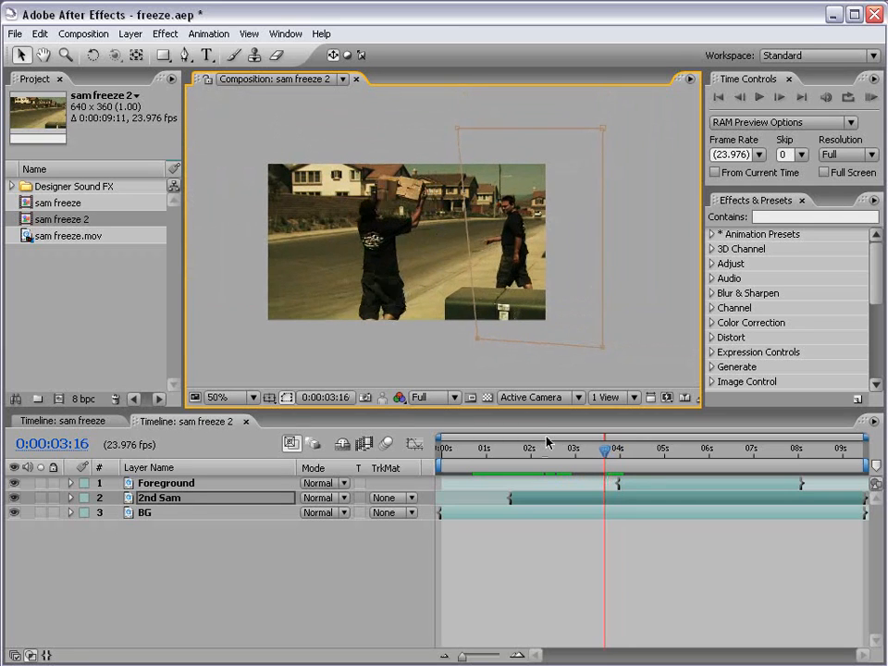
key("m")
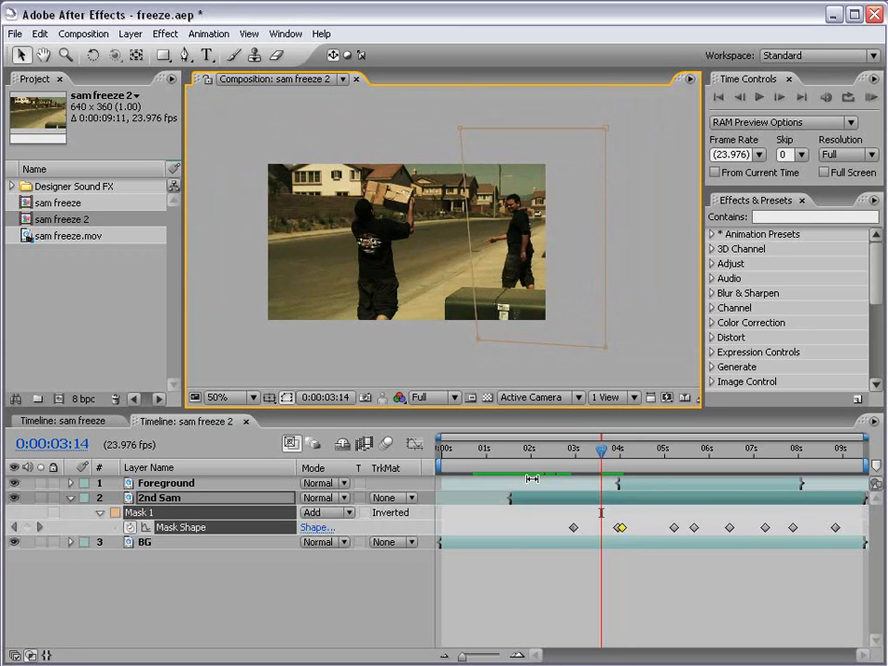
Examine the end of the freeze from 0:00:07:23 to 0:00:08:04 to check the mask as the foreground man falls.
left_click(617, 453)
left_click_drag(617, 453, 796, 451)
scroll(427, 290, "up", 1)
key("space")
left_click_drag(417, 314, 437, 273)
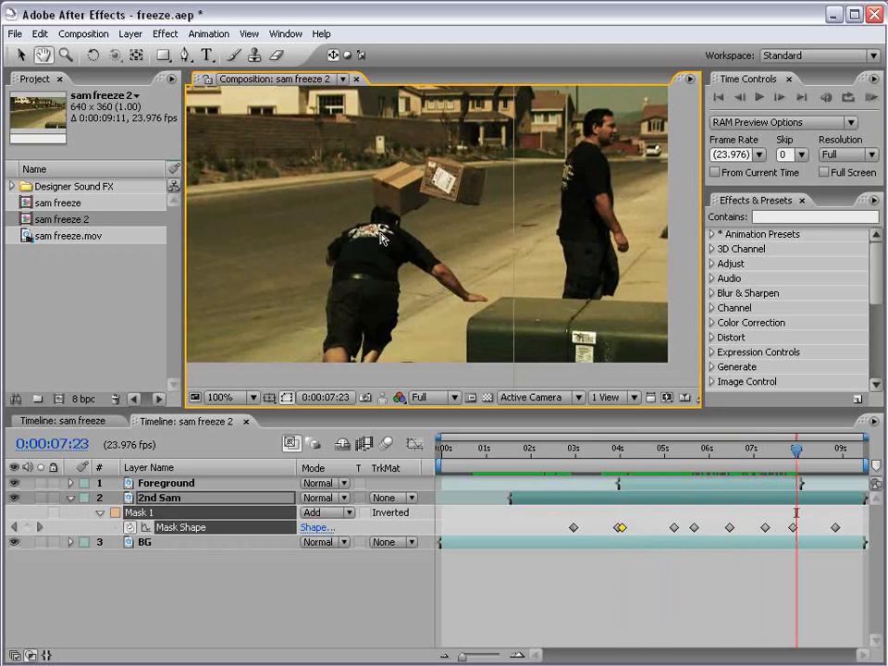
scroll(493, 280, "down", 1)
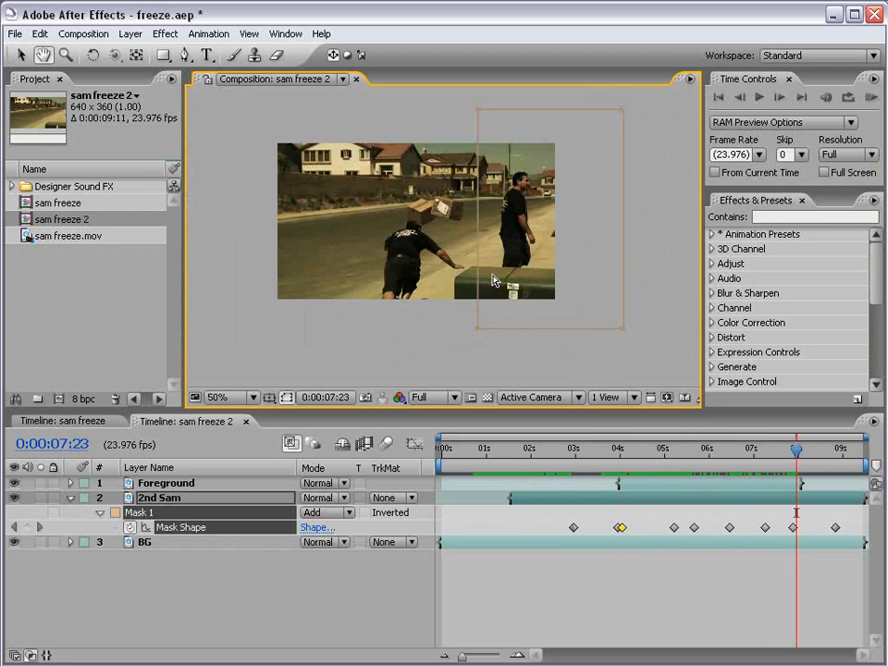
key("Page_Down")
key("Page_Down")
key("Page_Down")
key("Page_Down")
key("Page_Down")
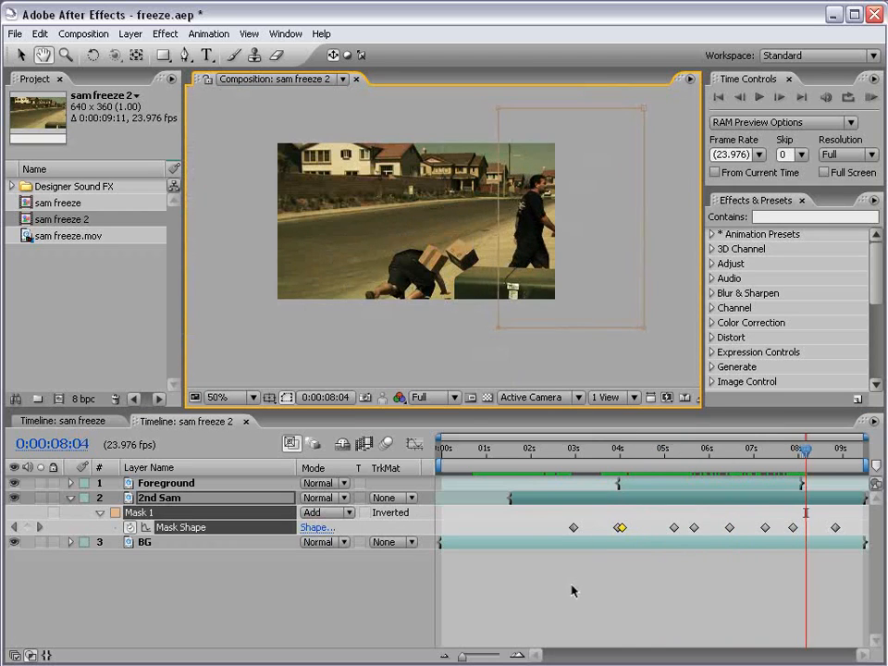
left_click(575, 583)
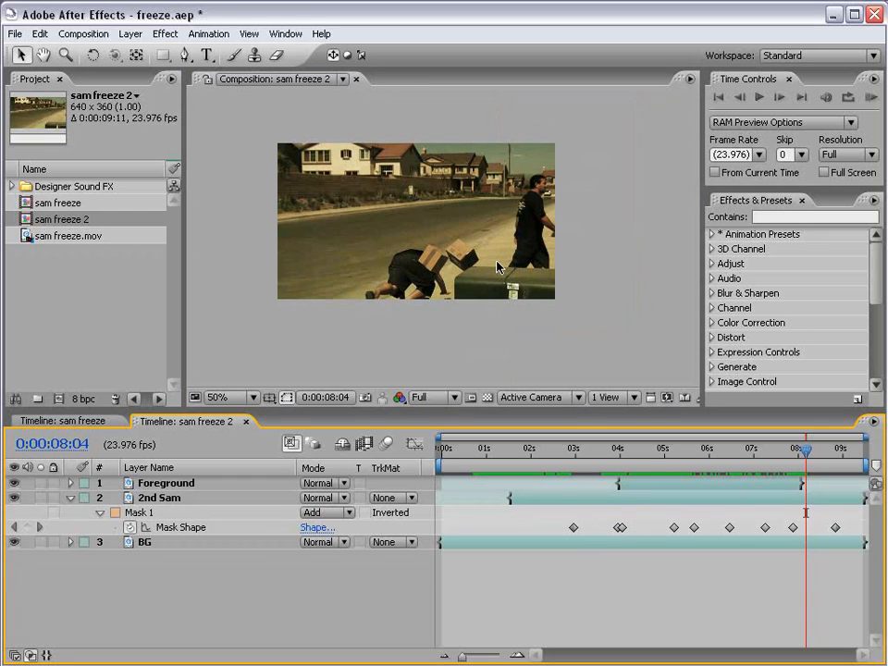
Return to 0:00:00:13 and preview the full composite at 100% magnification.
left_click_drag(643, 457, 466, 456)
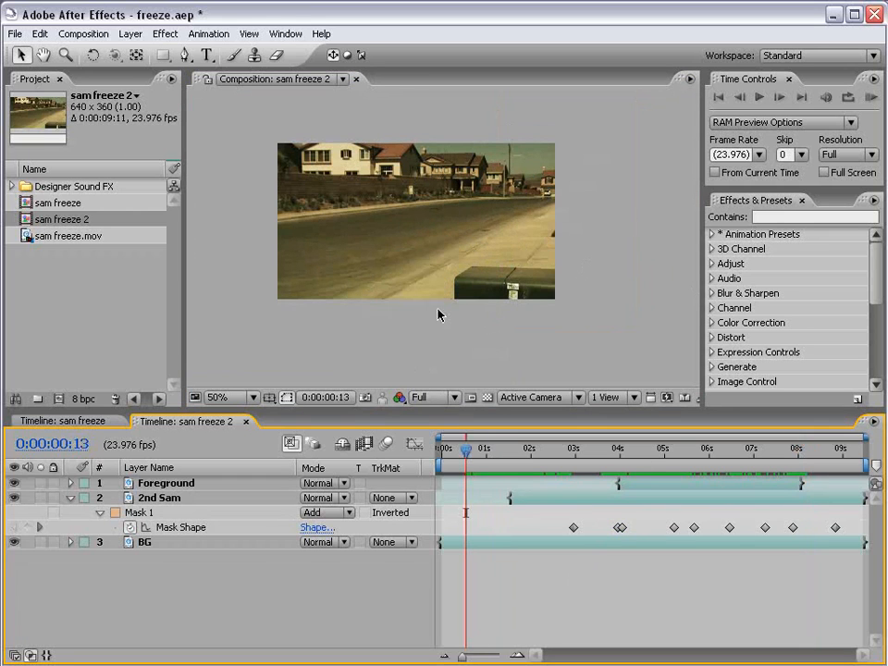
scroll(435, 317, "up", 1)
key("space")
left_click_drag(417, 227, 459, 253)
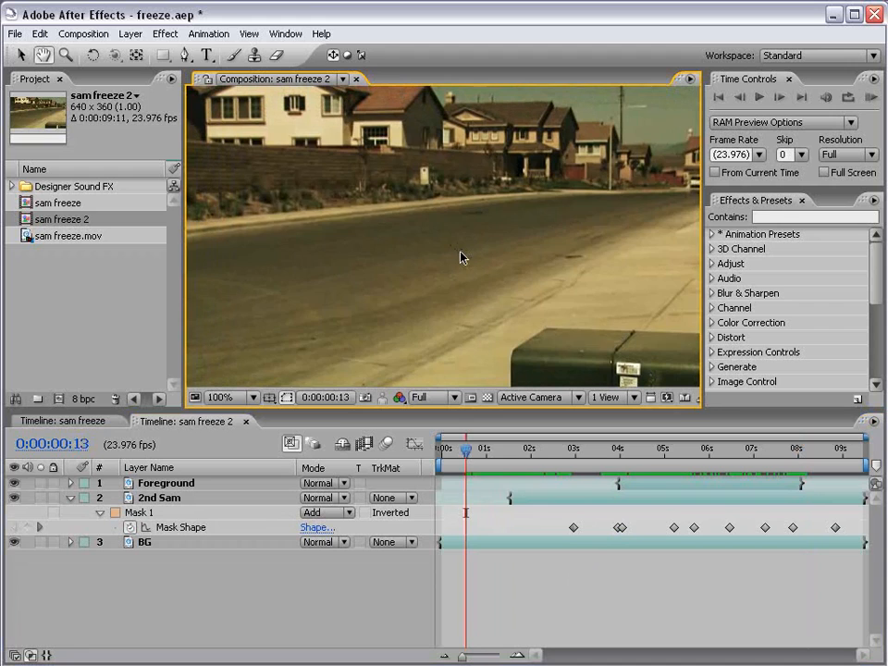
key("space")
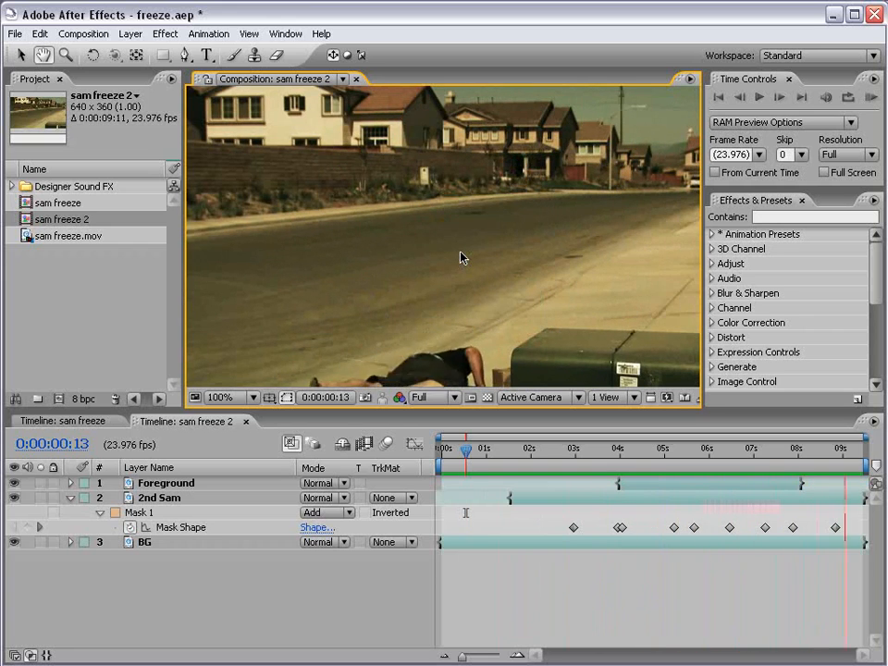
scroll(462, 258, "down", 2)
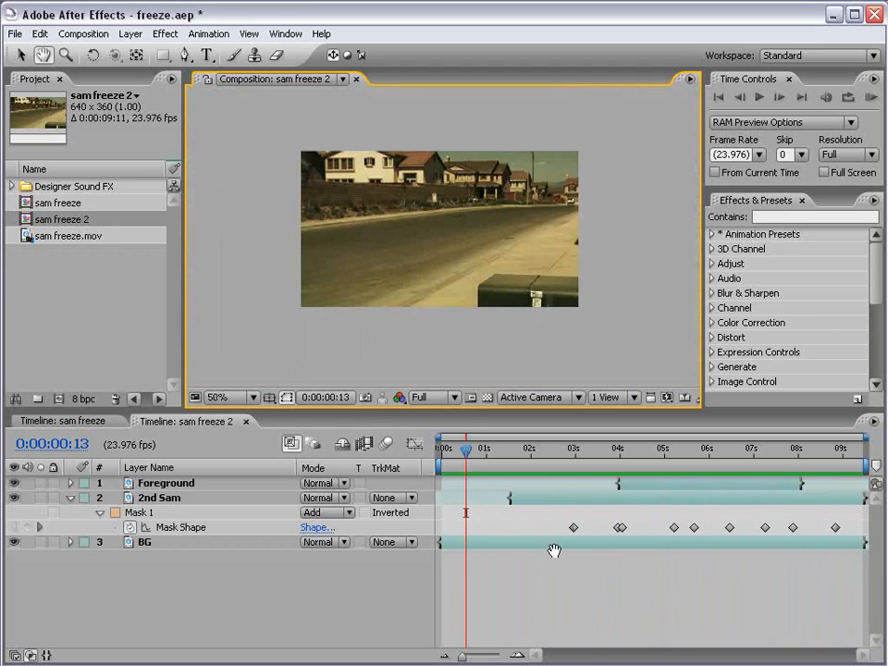
Move to 0:00:06:01, where the second man stands behind the frozen one, and save the project.
left_click_drag(480, 463, 709, 464)
scroll(421, 259, "up", 2)
left_click(422, 259)
key("g")
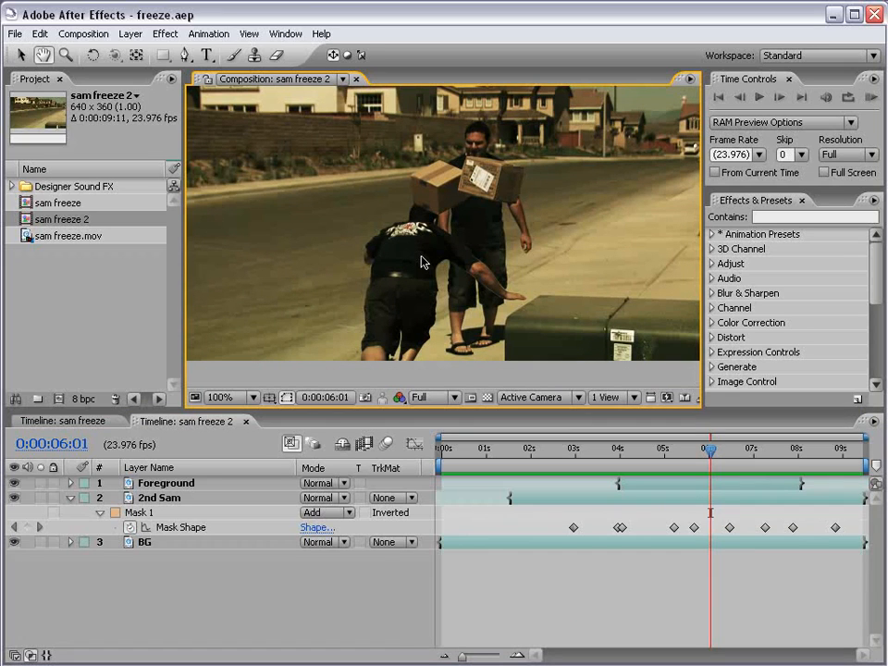
Select the Foreground layer and toggle its mask outline off and on to inspect the cut-out edge around the arm.
key("v")
left_click(651, 483)
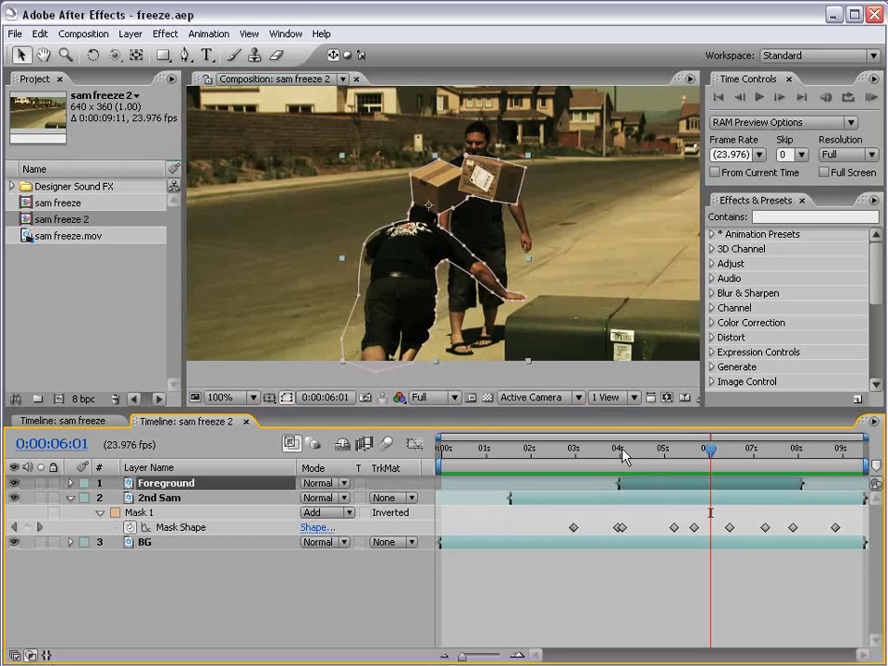
scroll(416, 280, "up", 1)
scroll(417, 279, "down", 1)
left_click(287, 397)
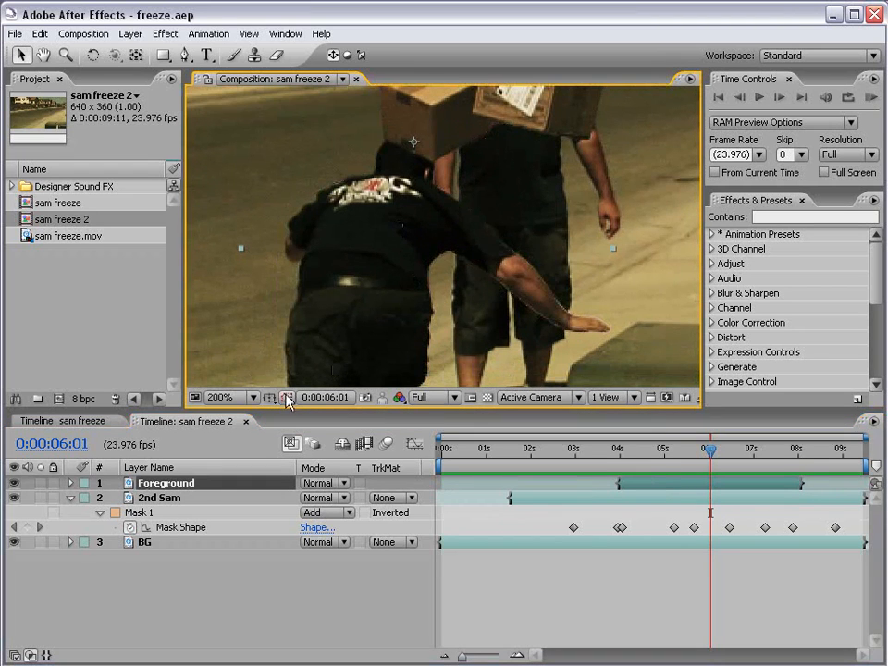
left_click(289, 397)
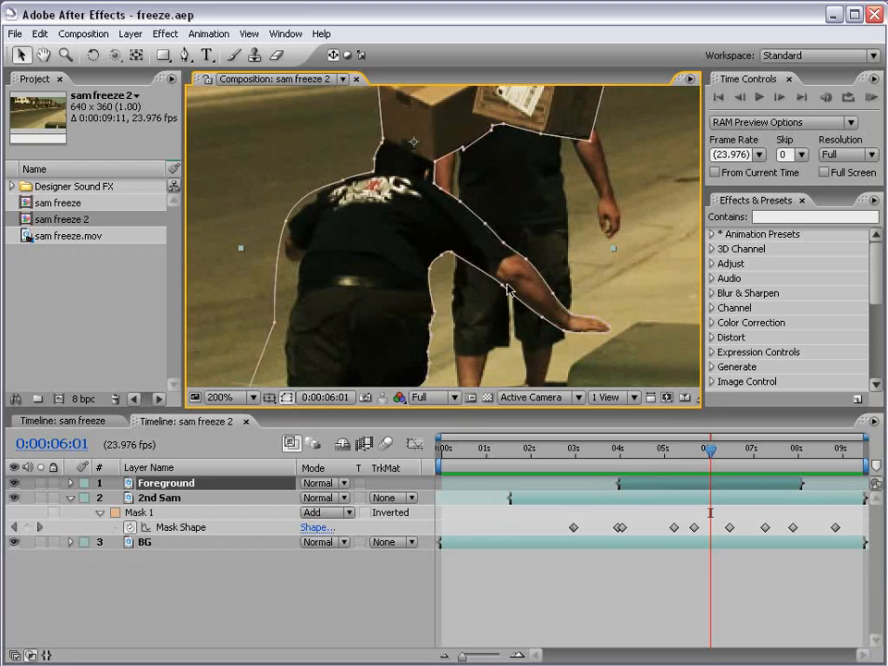
left_click(547, 559)
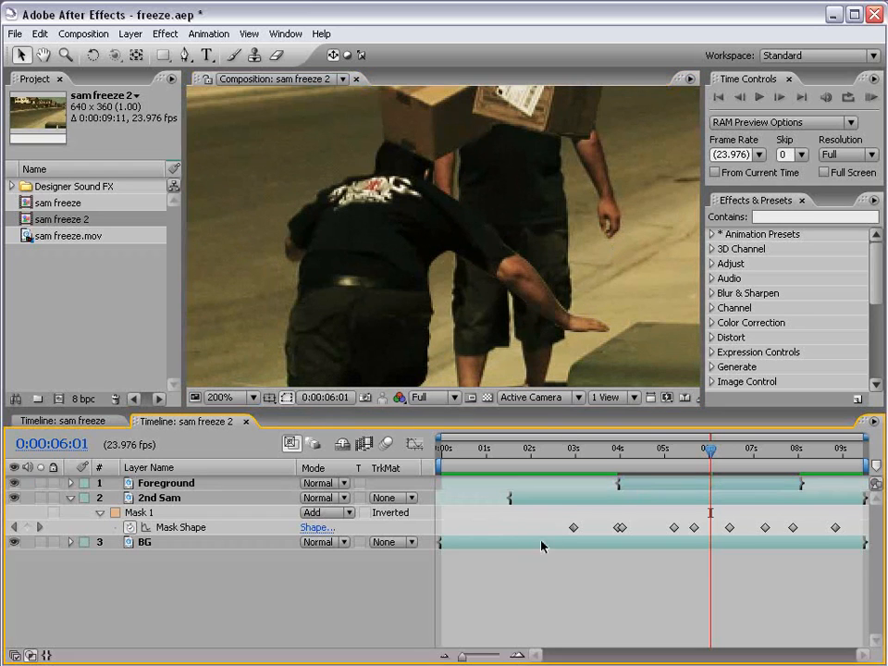
Scrub to 0:00:07:02 to check the walking man behind the frozen figure, and collapse the 2nd Sam layer's properties.
scroll(449, 243, "down", 1)
left_click_drag(483, 249, 488, 255)
left_click_drag(631, 451, 758, 463)
scroll(404, 224, "down", 1)
left_click_drag(407, 225, 452, 254)
scroll(444, 265, "up", 1)
left_click(71, 499)
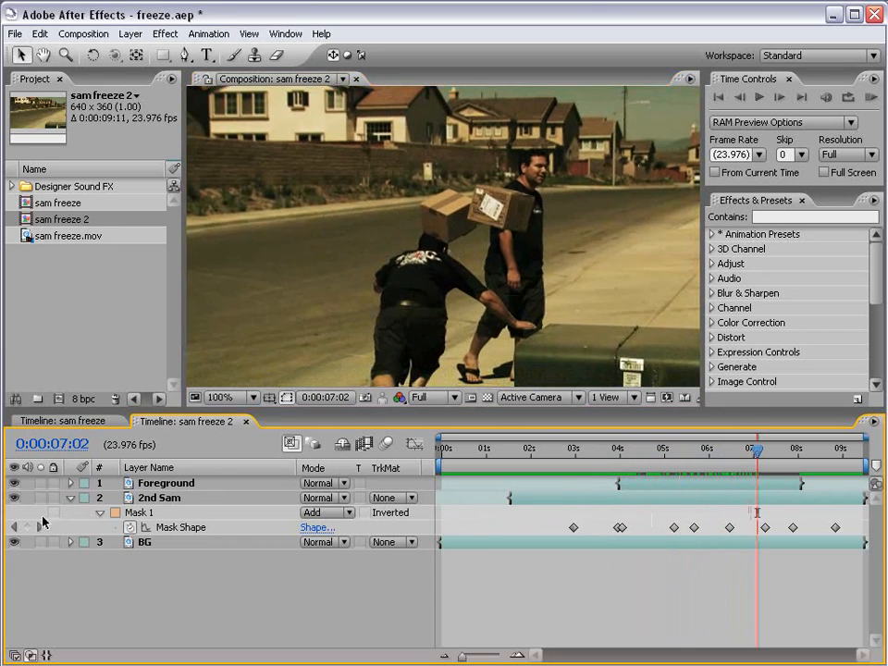
left_click(71, 500)
Open the sam freeze composition, look over its sound-effect layers, and preview the audio from 0:00:00:21.
double_click(42, 202)
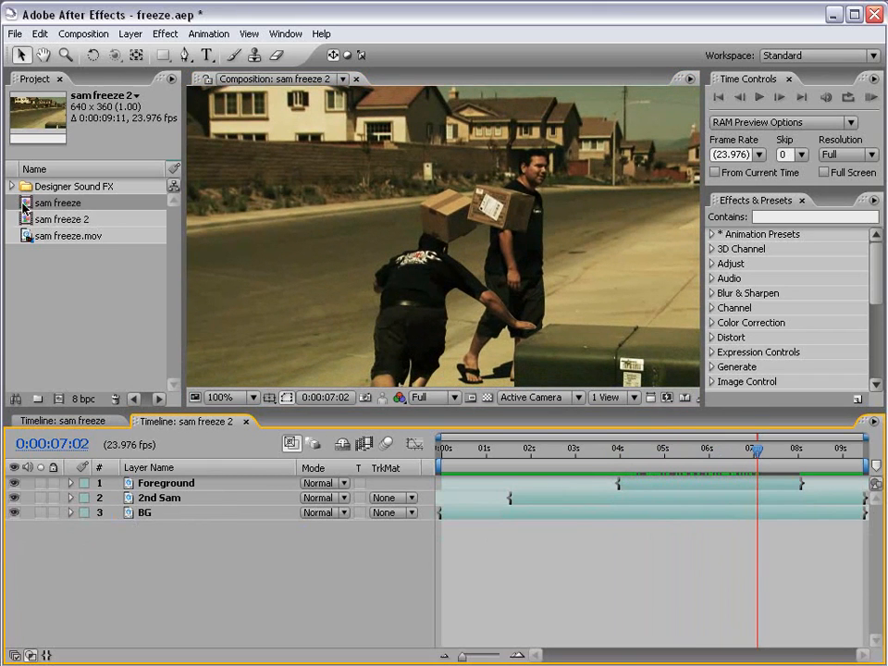
left_click_drag(509, 488, 551, 497)
left_click(238, 527)
left_click(236, 542)
left_click(236, 556)
left_click(236, 571)
left_click(485, 451)
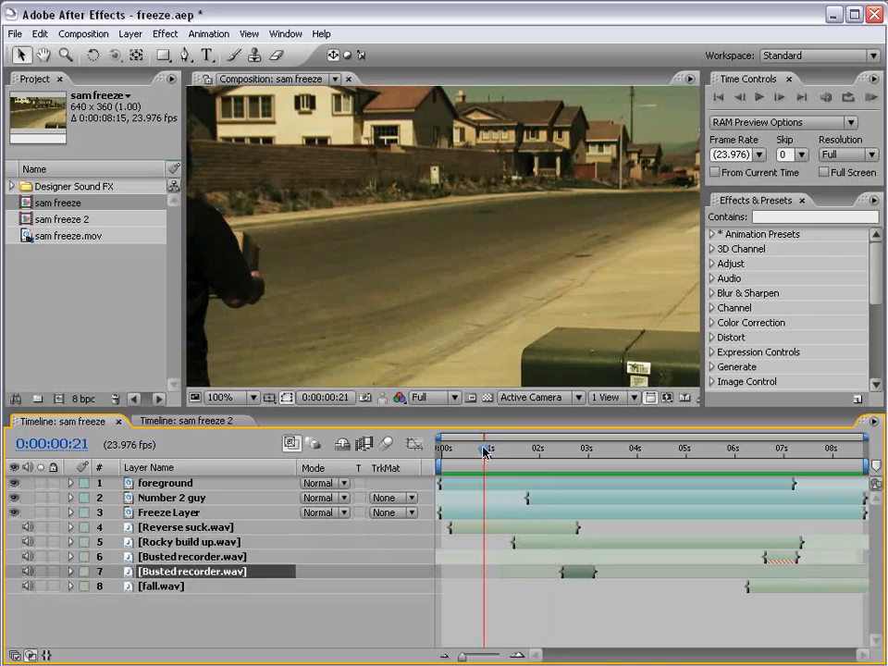
key("KP_Decimal")
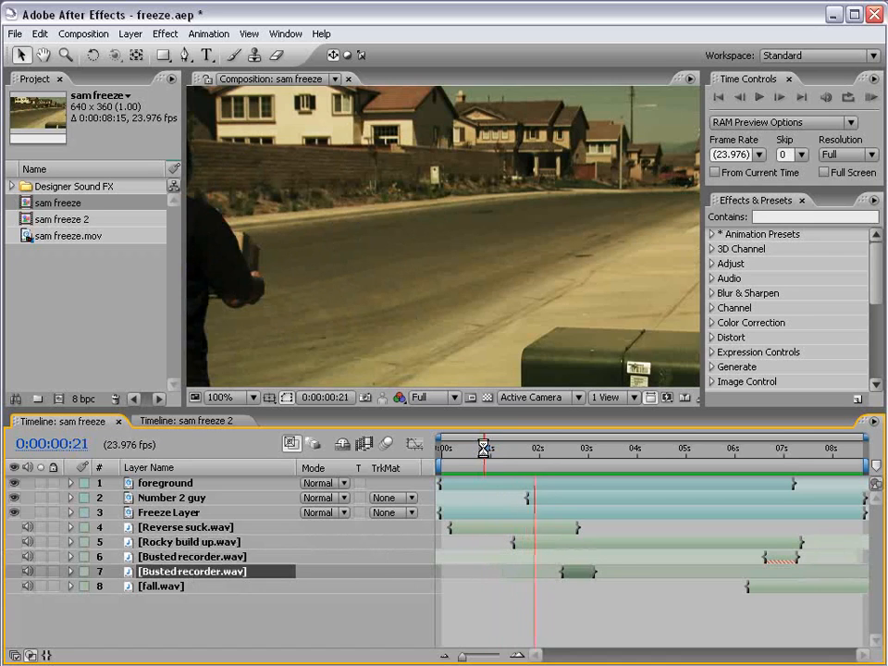
key("KP_Decimal")
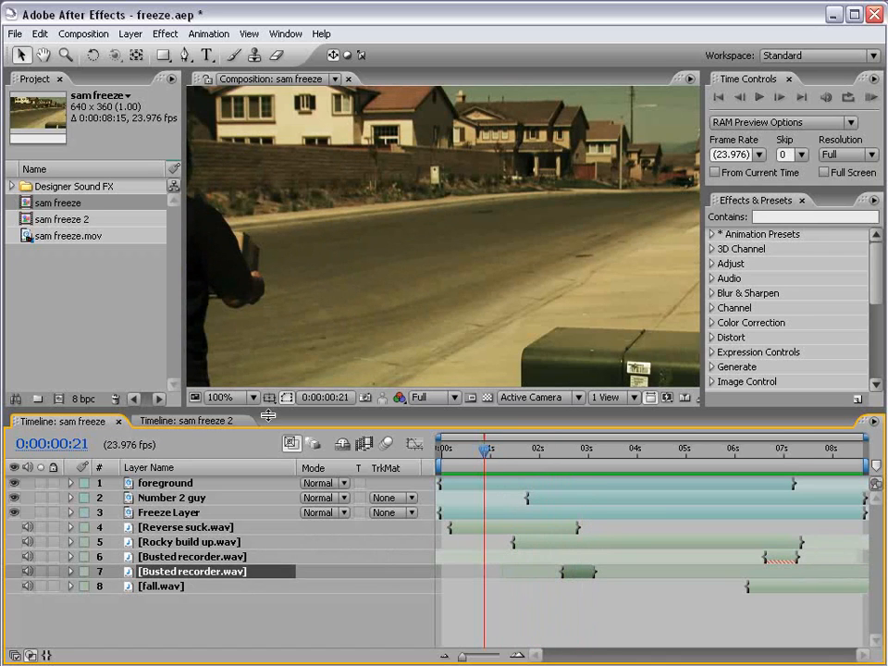
Return to the sam freeze 2 composition and scrub through the freeze to review the second man passing behind the boxes.
left_click(194, 422)
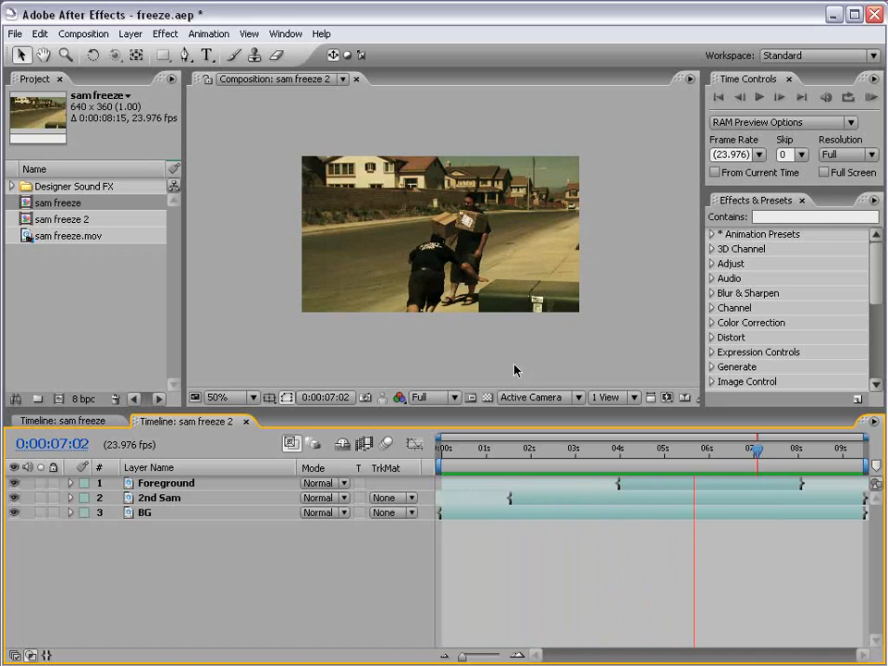
left_click_drag(663, 454, 763, 477)
scroll(561, 249, "up", 1)
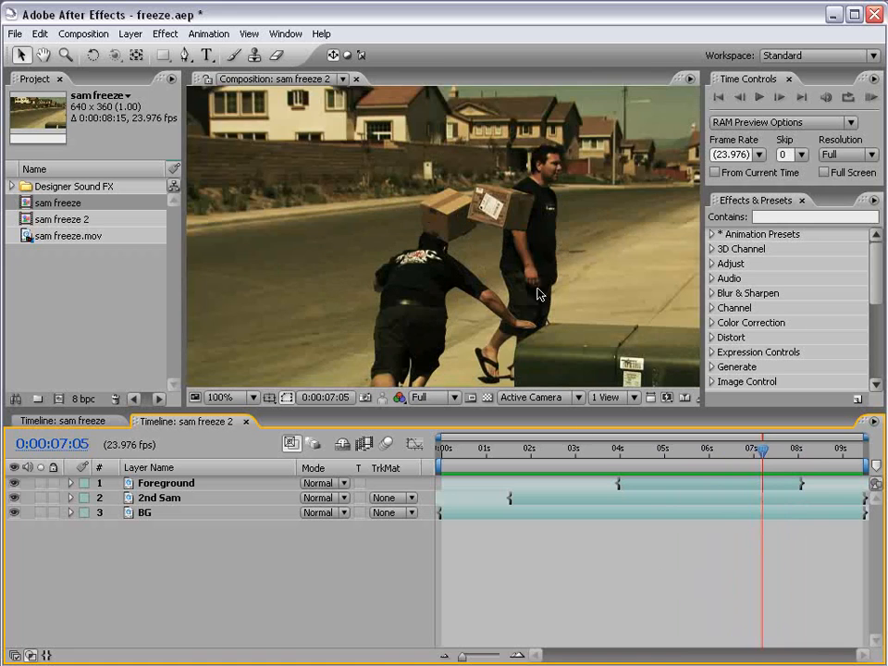
left_click(788, 452)
left_click_drag(788, 453, 701, 468)
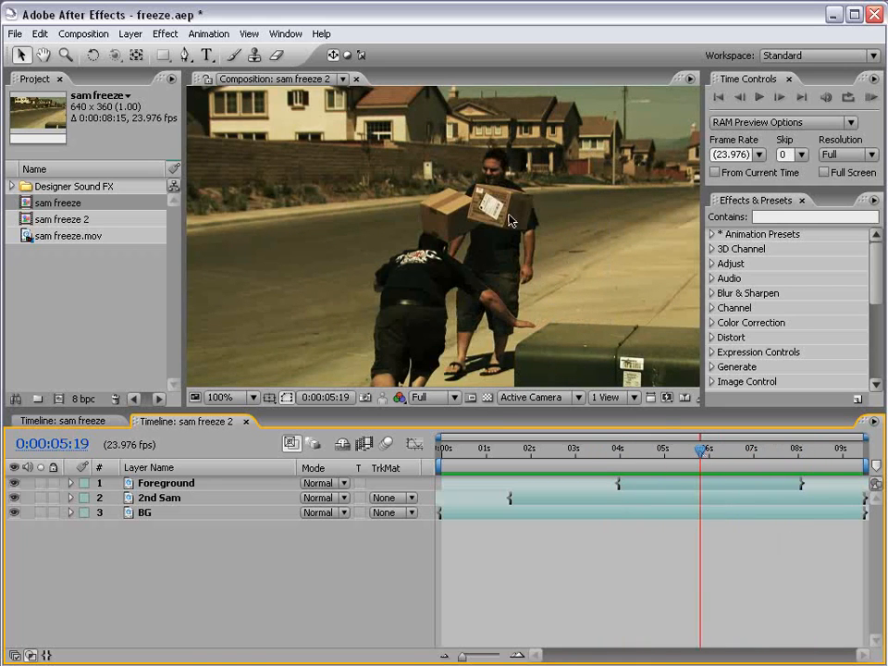
key("comma")
left_click_drag(544, 457, 680, 461)
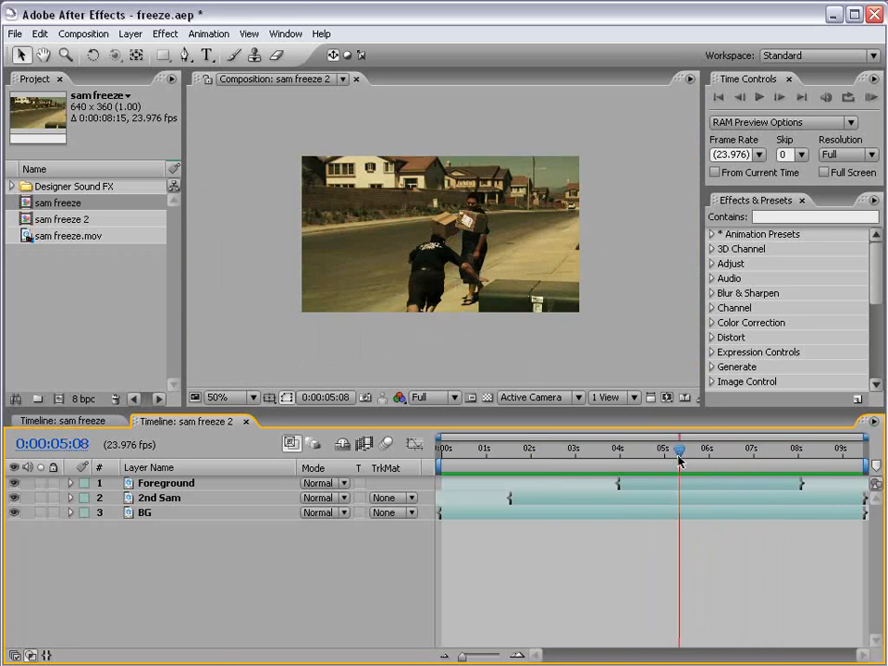